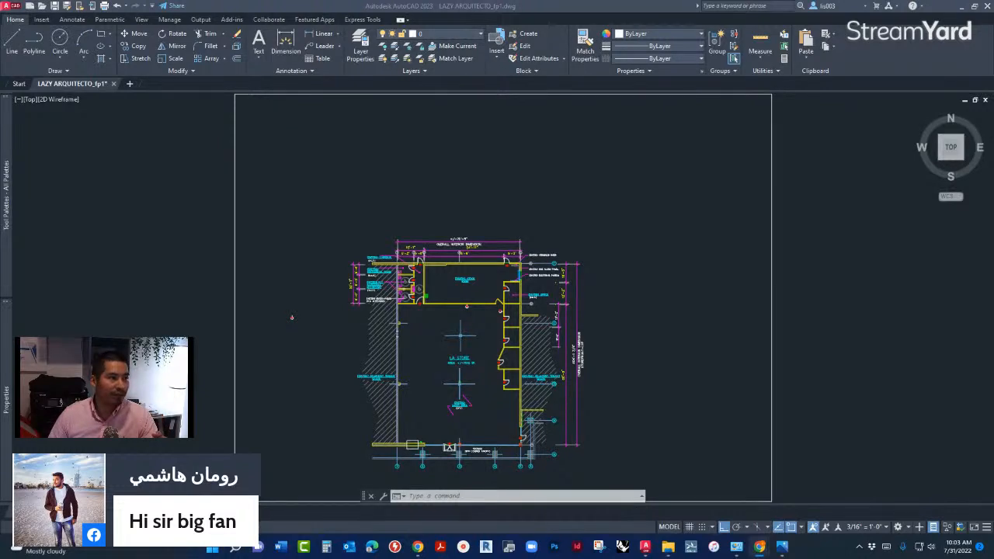
- Examine the "100 AutoCAD TRICKS for YOU" course page in the browser, including its description and the list of included material
{"action": "left_click_drag", "start_coordinate": [0, 31], "coordinate": [263, 36]}
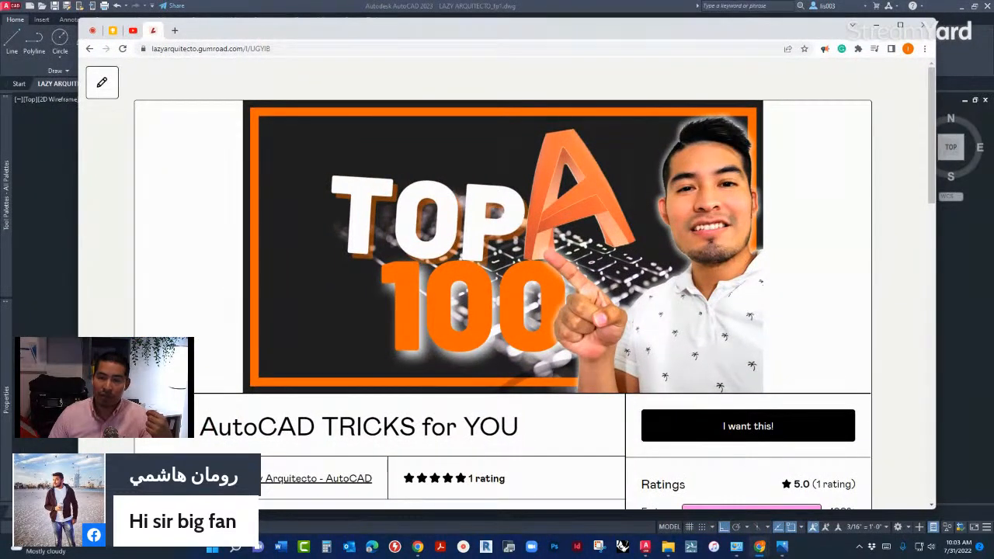
{"action": "left_click_drag", "start_coordinate": [196, 428], "coordinate": [513, 427]}
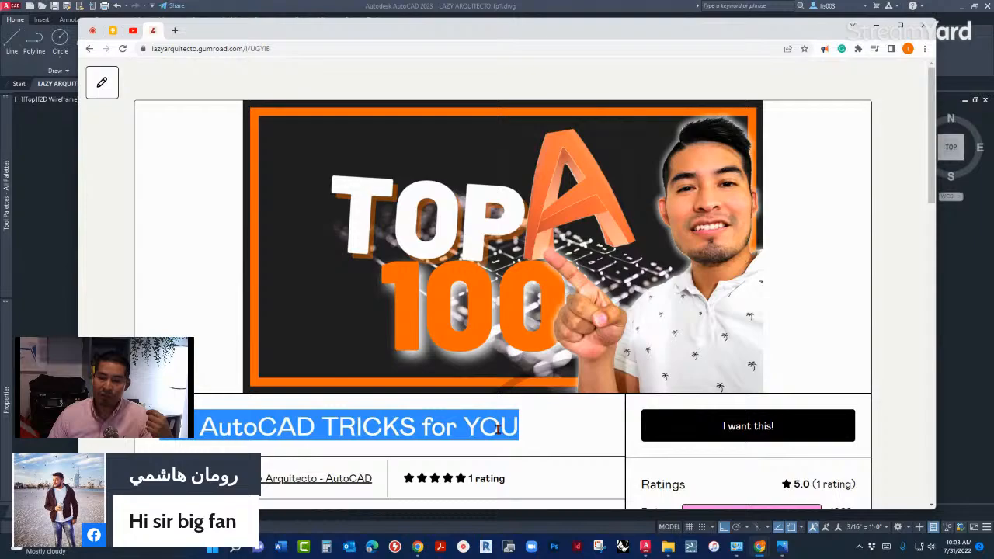
{"action": "scroll", "coordinate": [513, 427], "scroll_direction": "down", "scroll_amount": 1}
{"action": "scroll", "coordinate": [283, 340], "scroll_direction": "down", "scroll_amount": 5}
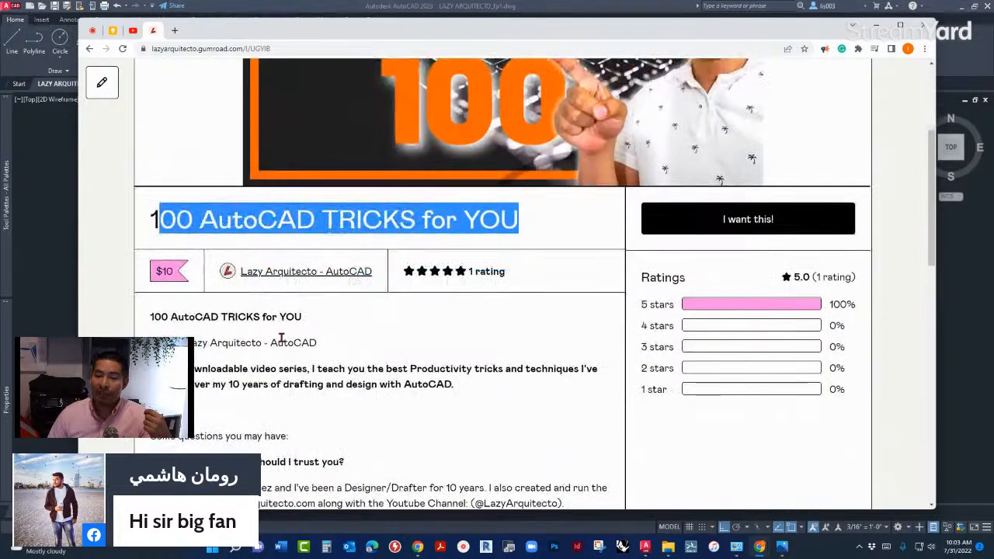
{"action": "scroll", "coordinate": [283, 341], "scroll_direction": "down", "scroll_amount": 6}
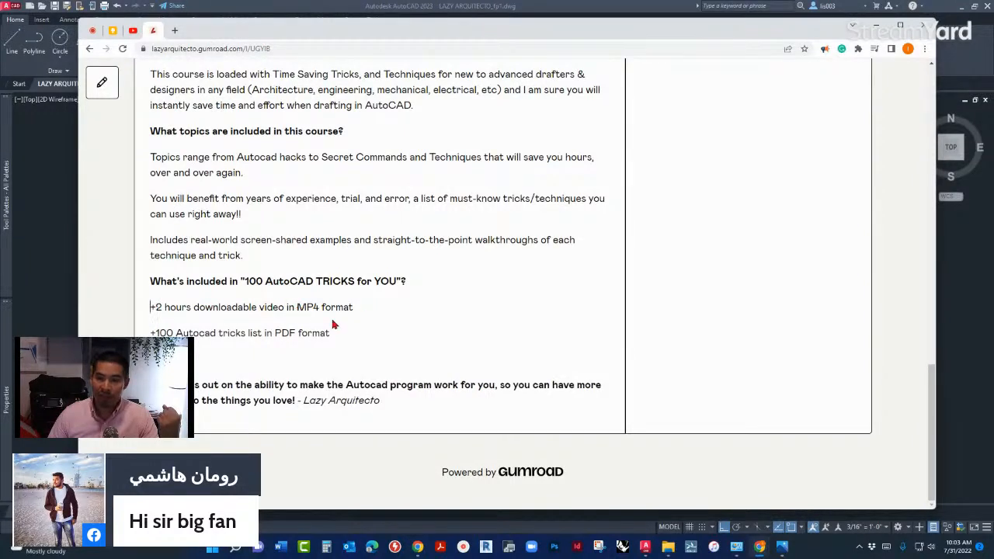
{"action": "left_click_drag", "start_coordinate": [154, 333], "coordinate": [270, 334]}
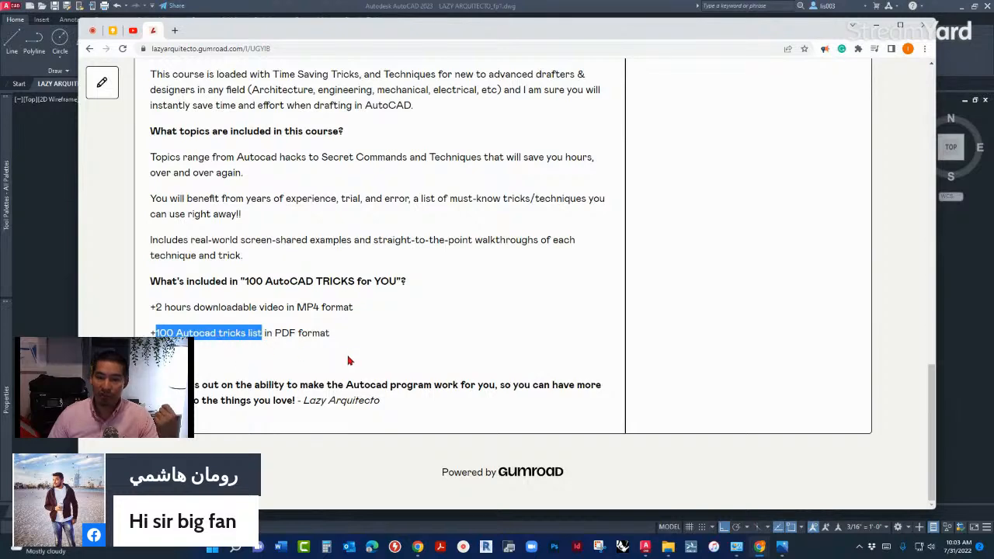
{"action": "scroll", "coordinate": [351, 361], "scroll_direction": "up", "scroll_amount": 8}
{"action": "scroll", "coordinate": [351, 361], "scroll_direction": "up", "scroll_amount": 5}
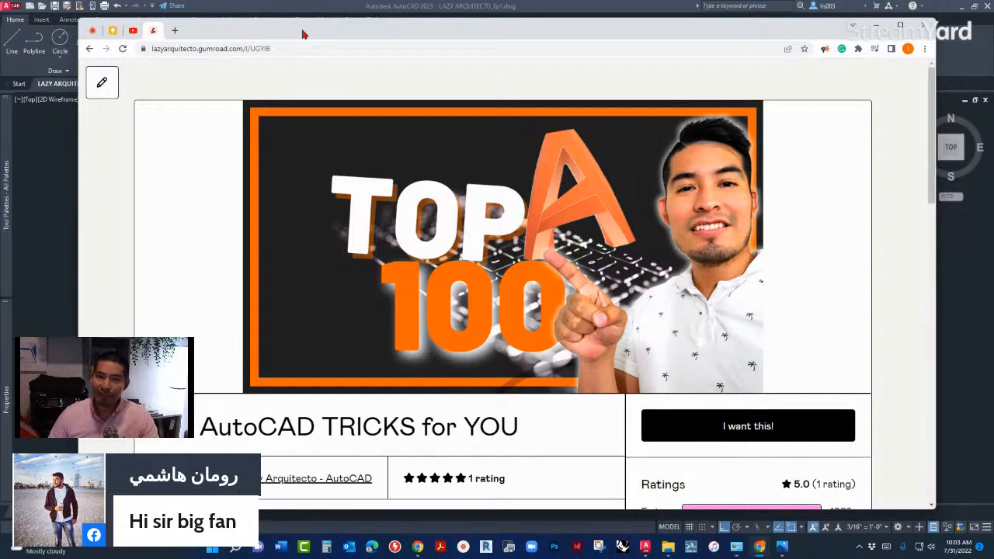
{"action": "left_click_drag", "start_coordinate": [303, 35], "coordinate": [0, 81]}
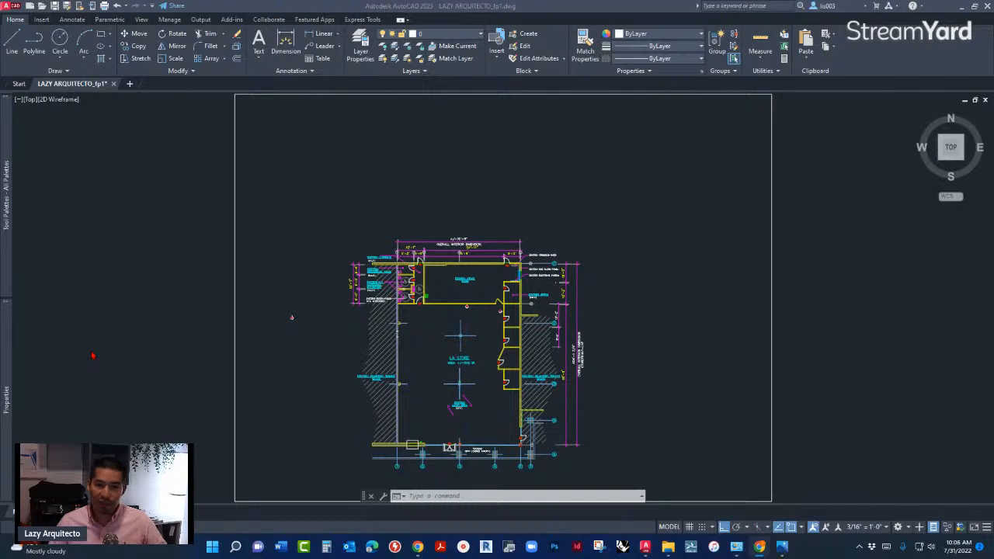
{"action": "left_click", "coordinate": [339, 366]}
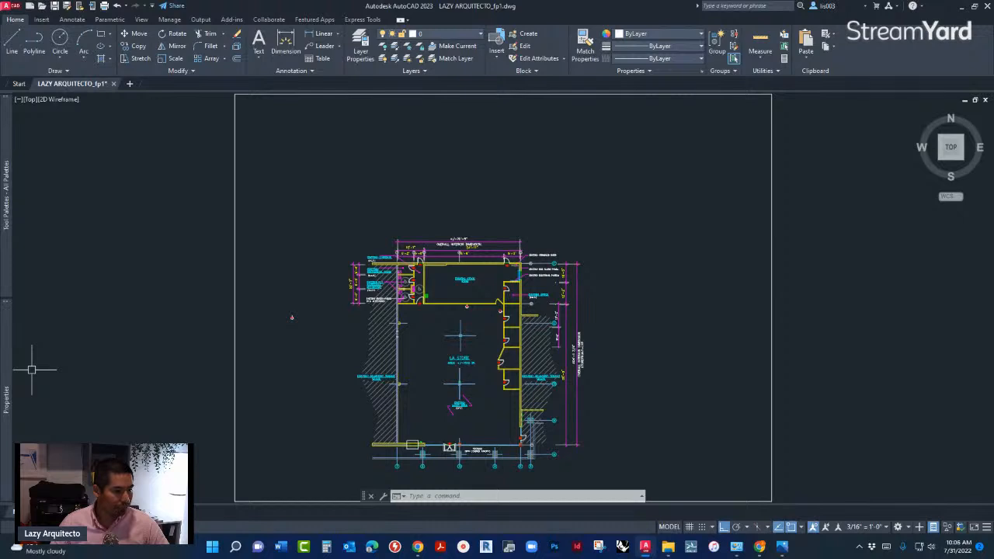
{"action": "left_click", "coordinate": [0, 310]}
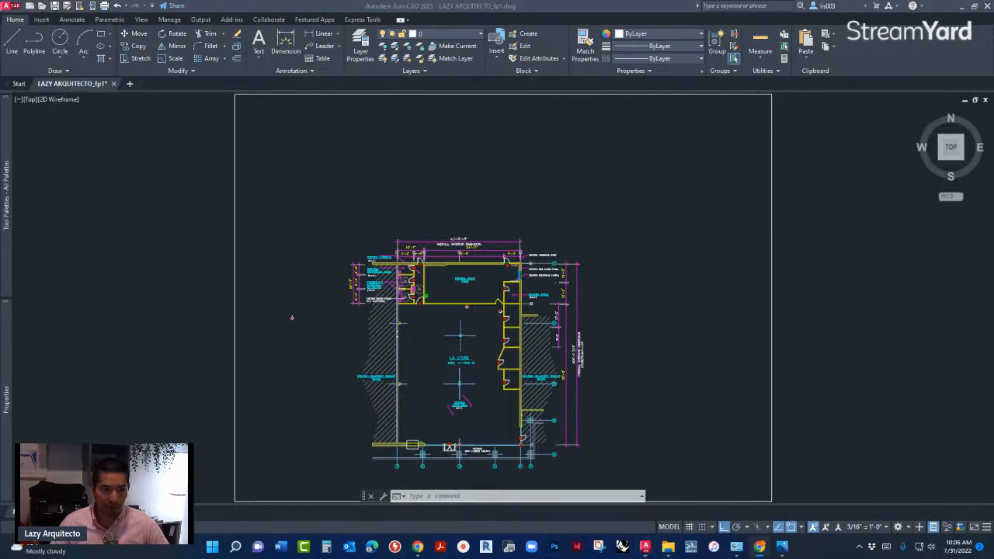
{"action": "left_click", "coordinate": [188, 370]}
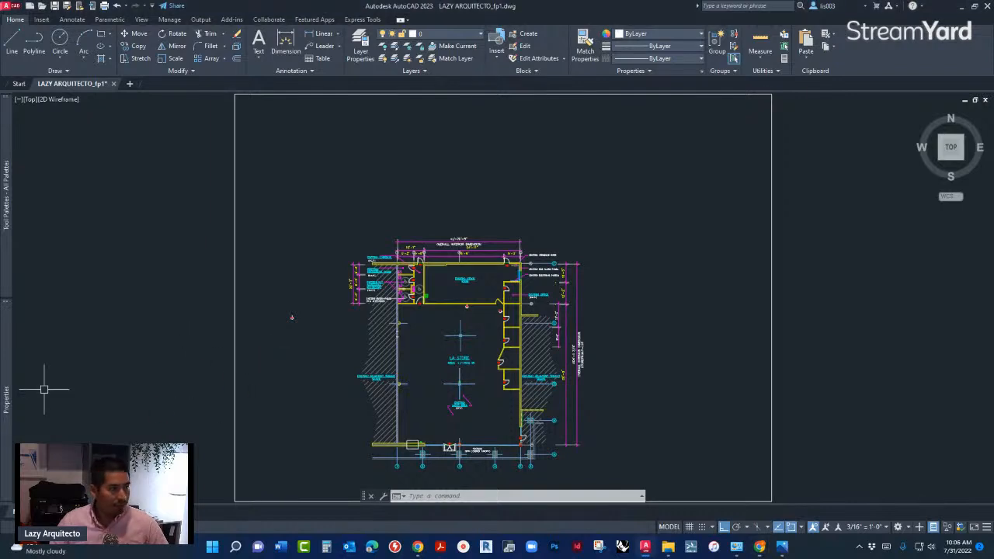
{"action": "left_click", "coordinate": [294, 326]}
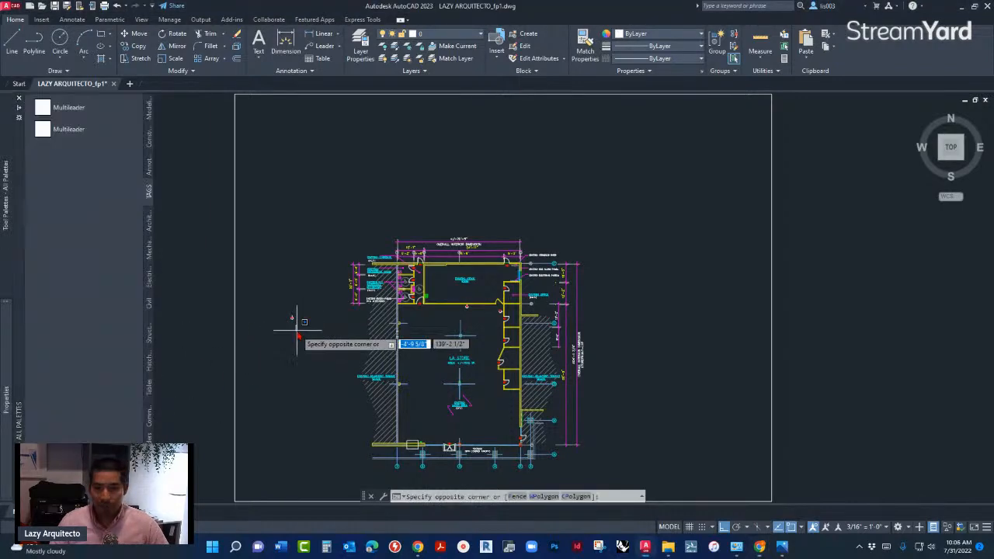
- Copy the loose hexagonal W1A wall tag with its leader line into the existing office, just above its lower wall
{"action": "scroll", "coordinate": [299, 324], "scroll_direction": "up", "scroll_amount": 2}
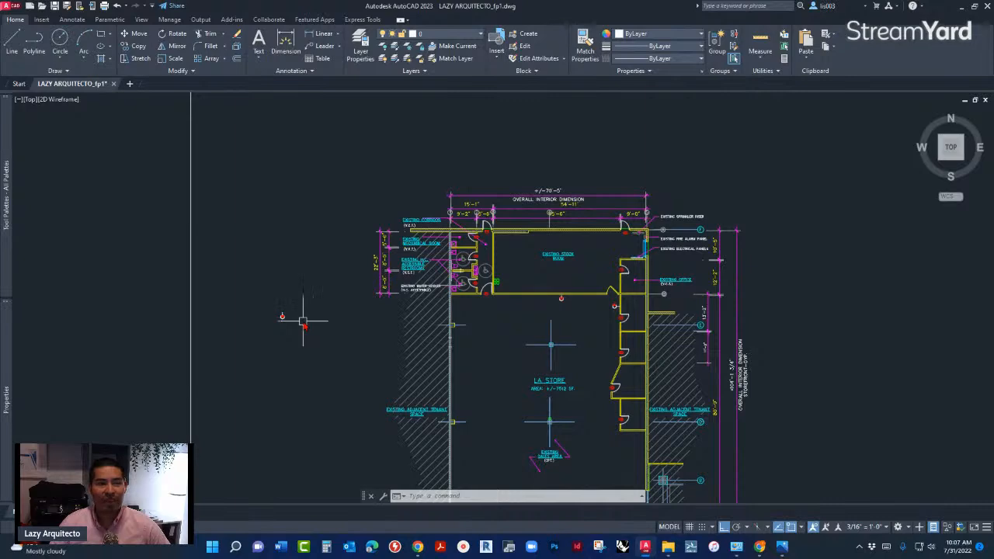
{"action": "scroll", "coordinate": [297, 321], "scroll_direction": "up", "scroll_amount": 4}
{"action": "left_click_drag", "start_coordinate": [222, 269], "coordinate": [276, 285]}
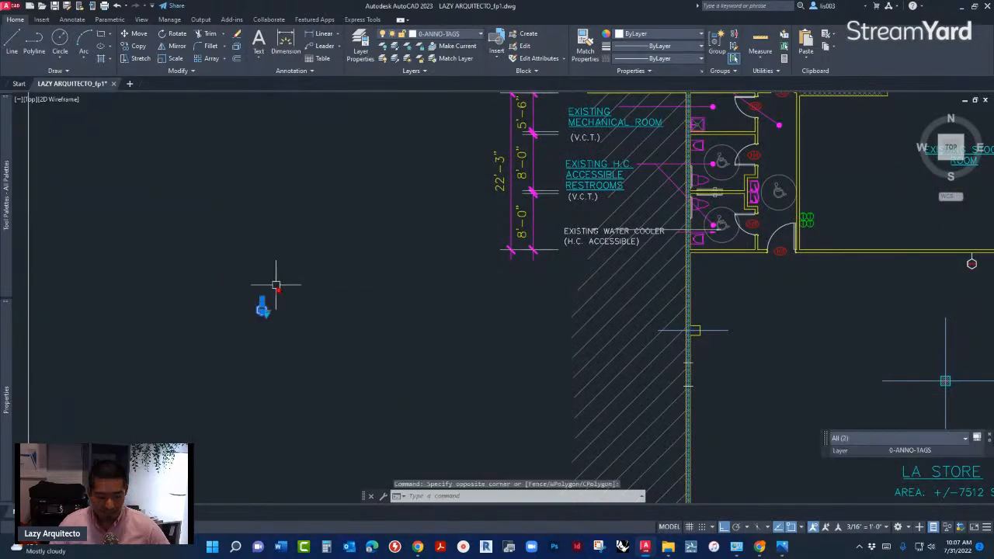
{"action": "type", "text": "CO"}
{"action": "key", "text": "Return"}
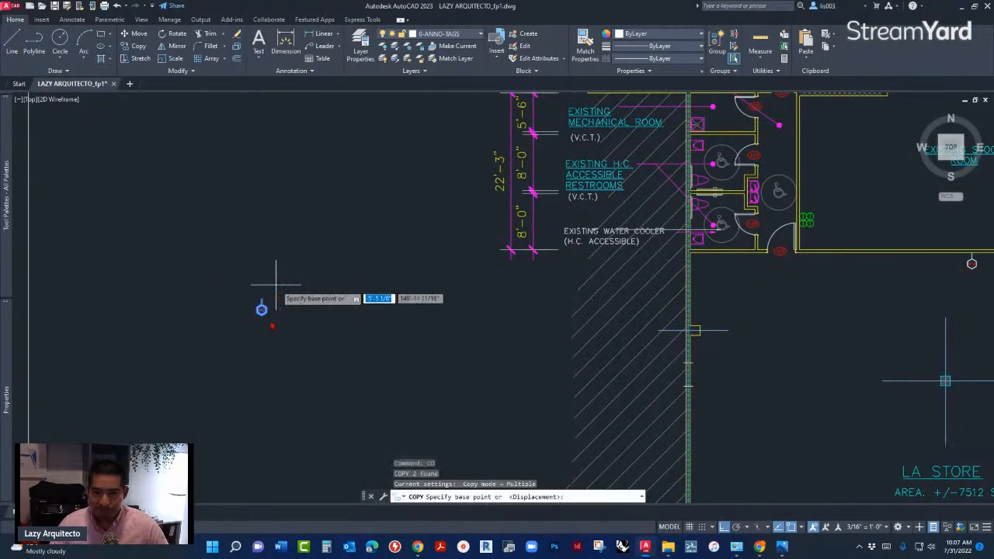
{"action": "scroll", "coordinate": [262, 339], "scroll_direction": "up", "scroll_amount": 4}
{"action": "left_click", "coordinate": [260, 255]}
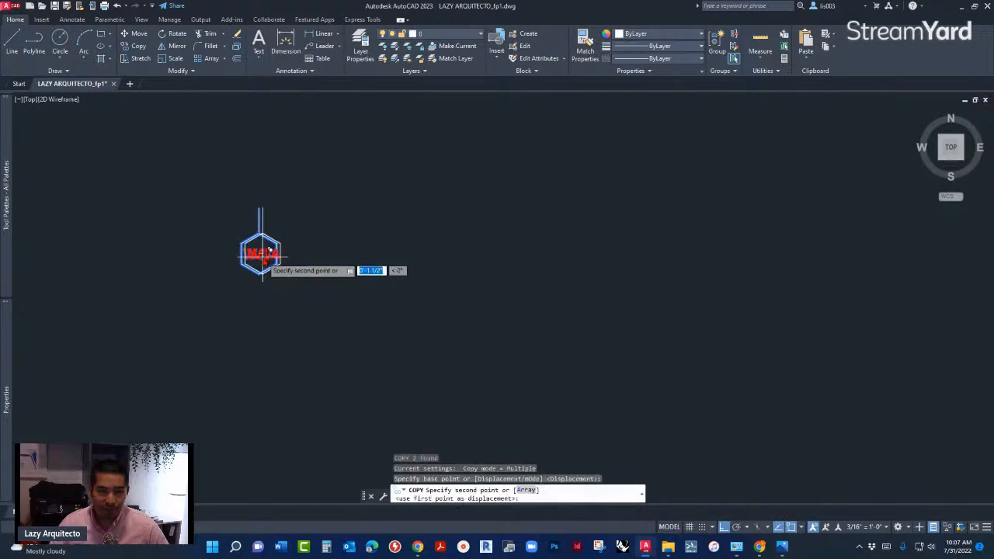
{"action": "scroll", "coordinate": [245, 265], "scroll_direction": "down", "scroll_amount": 5}
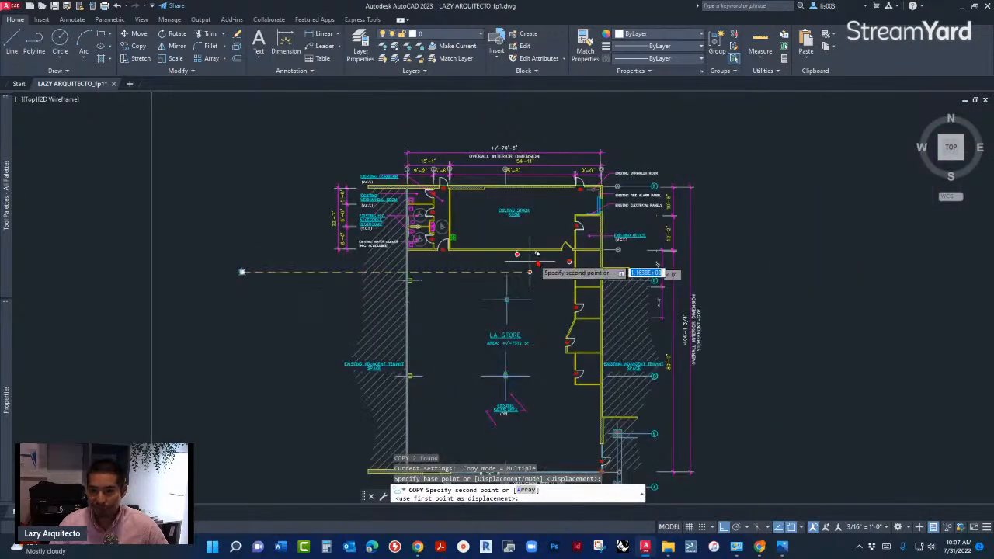
{"action": "scroll", "coordinate": [610, 254], "scroll_direction": "up", "scroll_amount": 8}
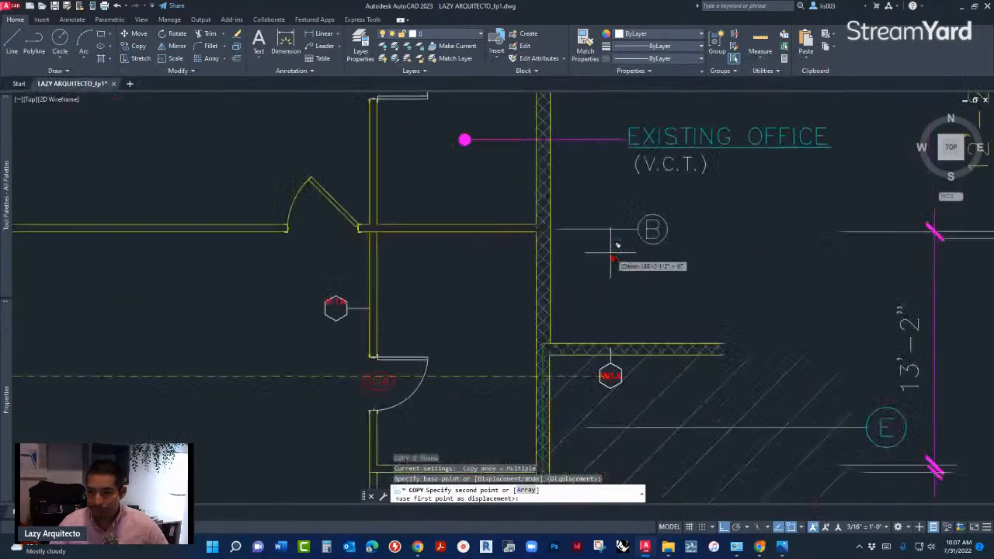
{"action": "left_click", "coordinate": [398, 184]}
{"action": "scroll", "coordinate": [398, 175], "scroll_direction": "up", "scroll_amount": 5}
{"action": "key", "text": "Escape"}
- Rotate the copied tag's leader line 180 degrees about the hexagon's centre so it points down to the wall
{"action": "left_click", "coordinate": [398, 169]}
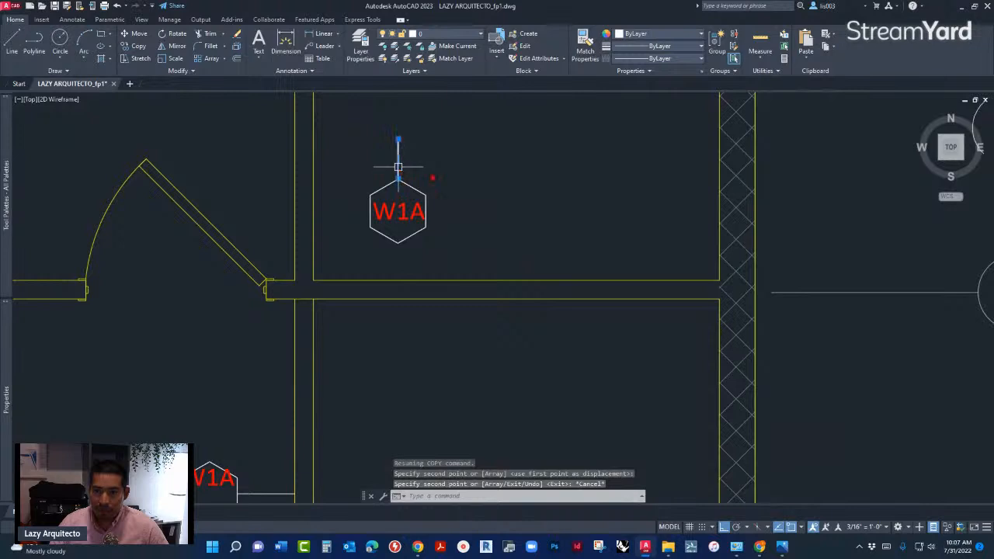
{"action": "type", "text": "RO"}
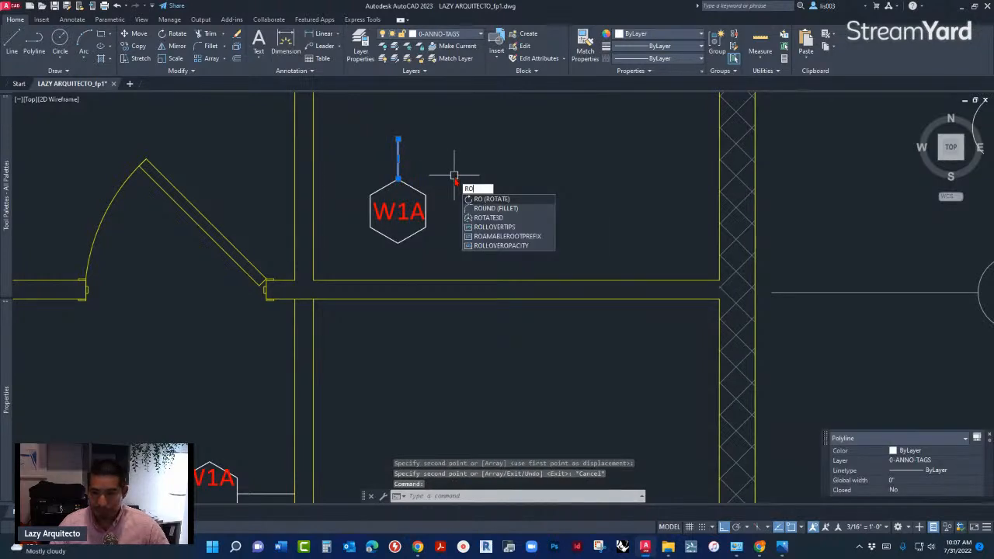
{"action": "key", "text": "Return"}
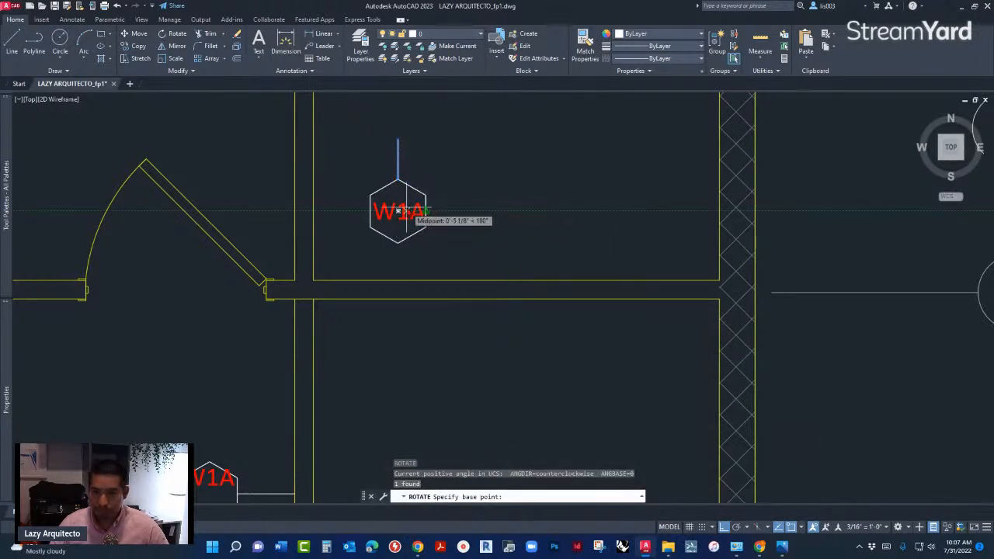
{"action": "left_click", "coordinate": [398, 210]}
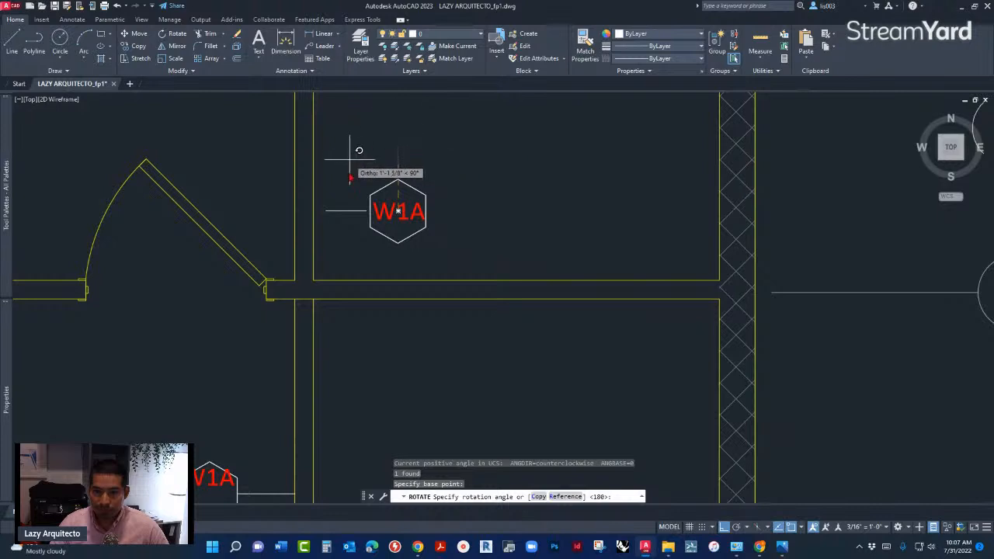
{"action": "key", "text": "Escape"}
- Copy the leader line from the hexagon's bottom corner to the midpoint of its left side
{"action": "left_click", "coordinate": [399, 259]}
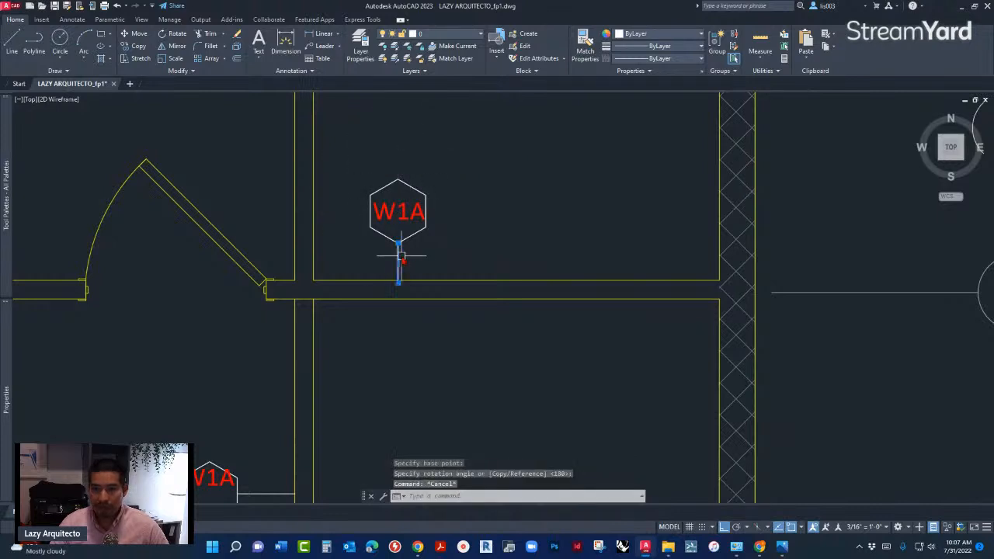
{"action": "type", "text": "co"}
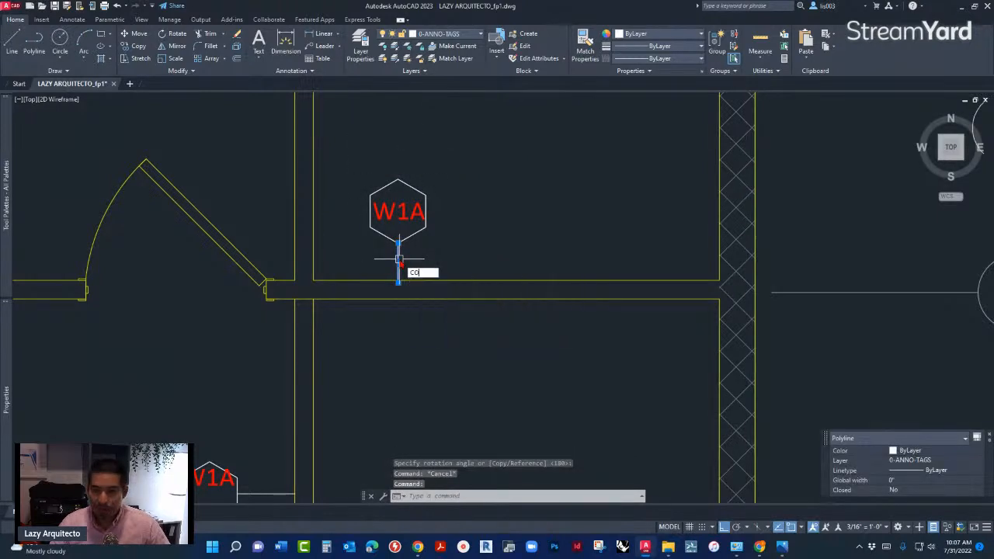
{"action": "key", "text": "Return"}
{"action": "left_click", "coordinate": [398, 243]}
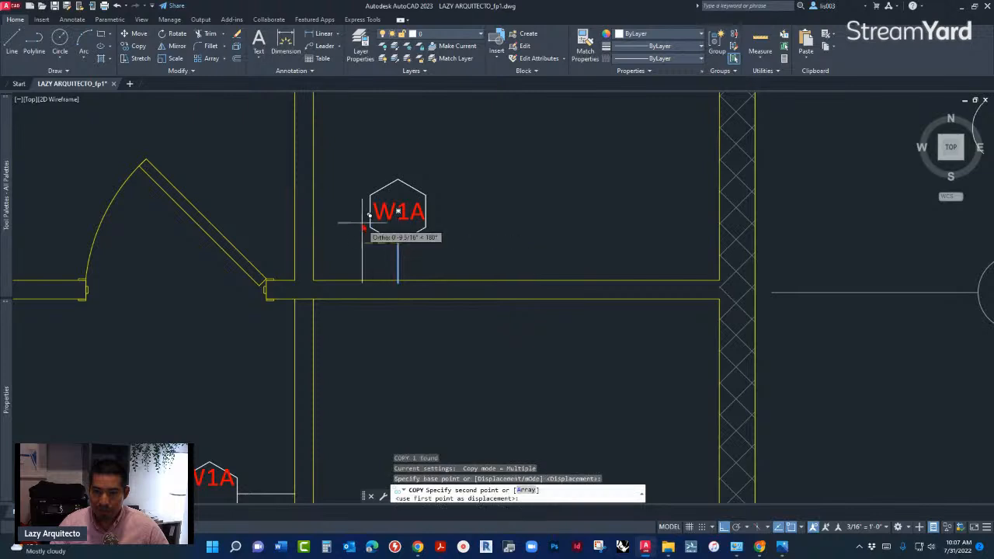
{"action": "left_click", "coordinate": [371, 212]}
{"action": "key", "text": "Escape"}
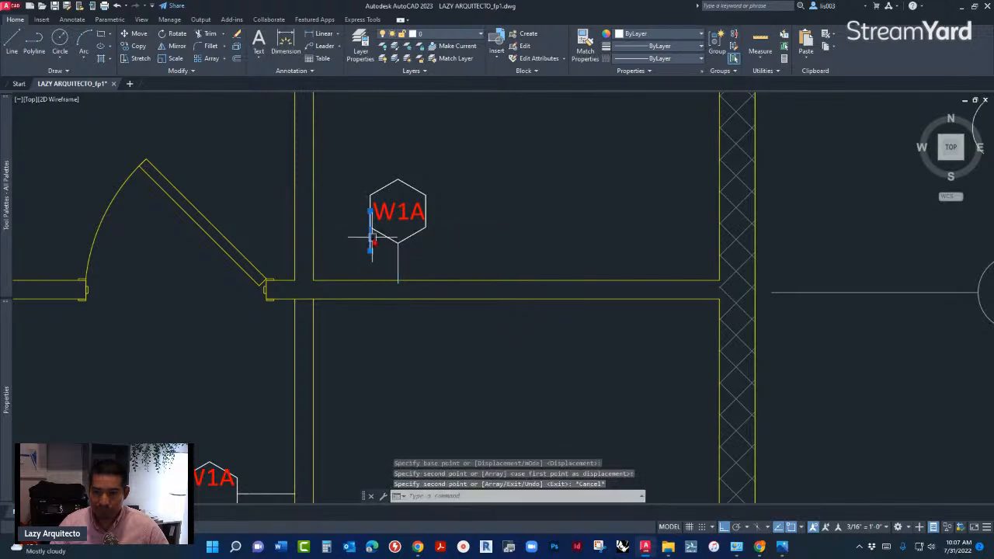
- Stretch the copied leader's lower end so the line runs horizontally from the hexagon to the vertical office wall
{"action": "left_click", "coordinate": [370, 237]}
{"action": "left_click", "coordinate": [371, 248]}
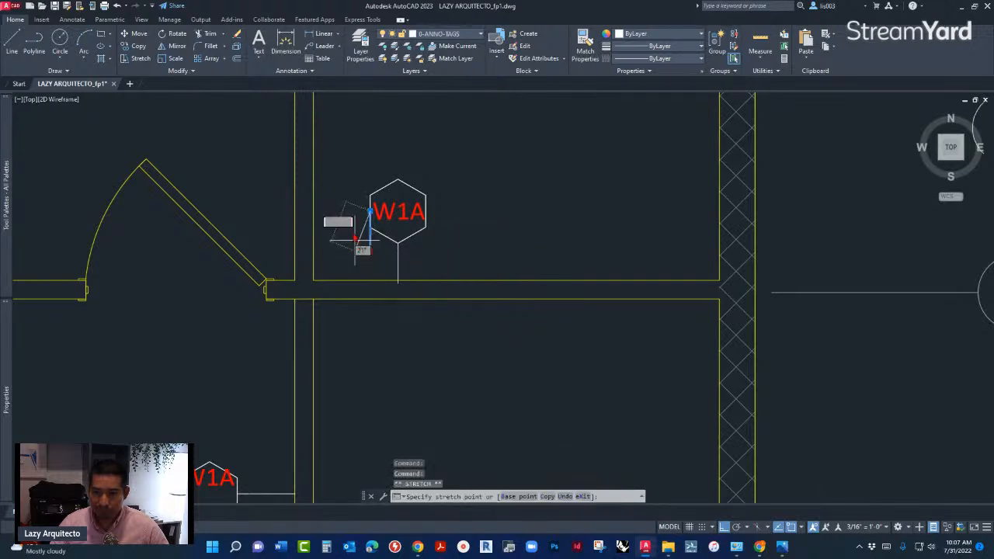
{"action": "left_click", "coordinate": [314, 211]}
{"action": "key", "text": "Escape"}
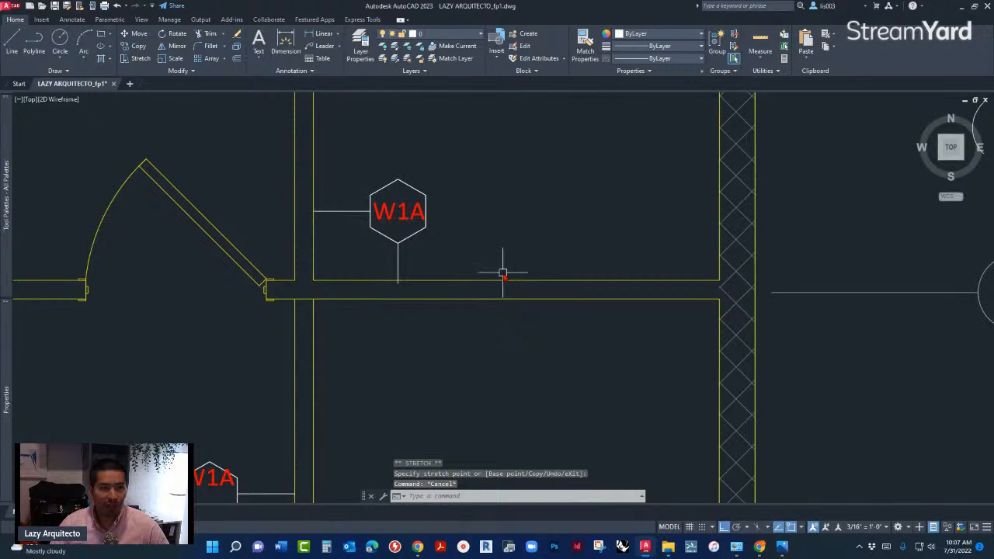
{"action": "scroll", "coordinate": [503, 273], "scroll_direction": "down", "scroll_amount": 4}
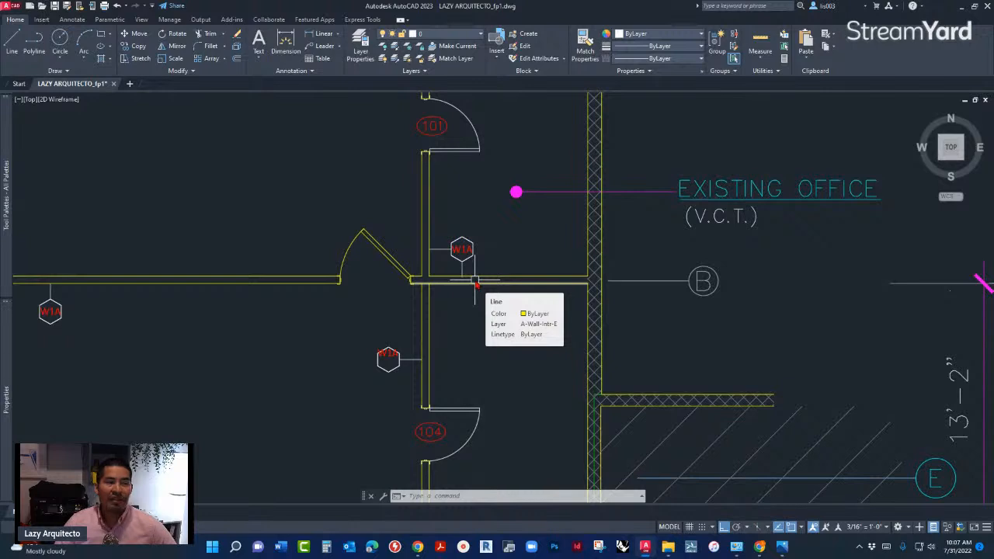
{"action": "scroll", "coordinate": [461, 256], "scroll_direction": "down", "scroll_amount": 4}
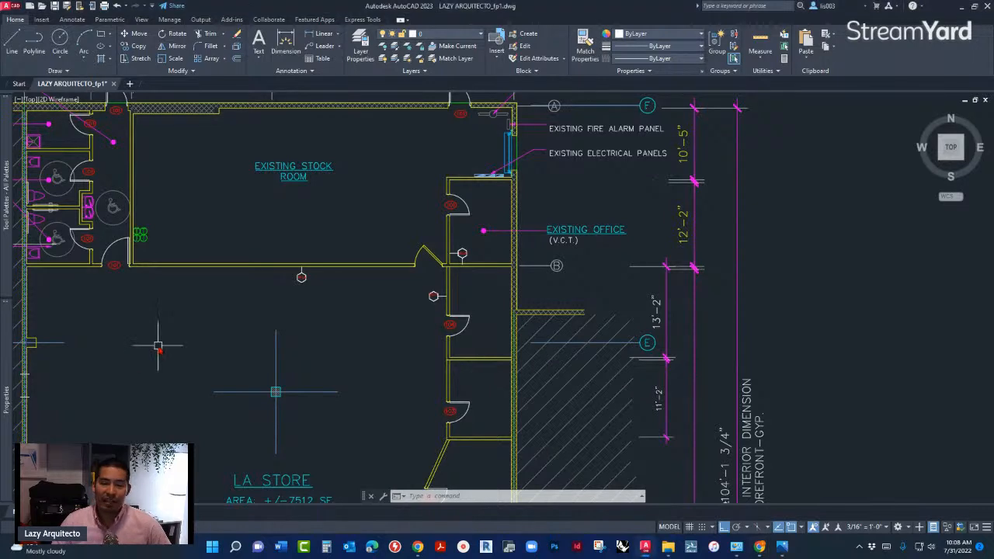
{"action": "middle_click_drag", "start_coordinate": [158, 347], "coordinate": [312, 342]}
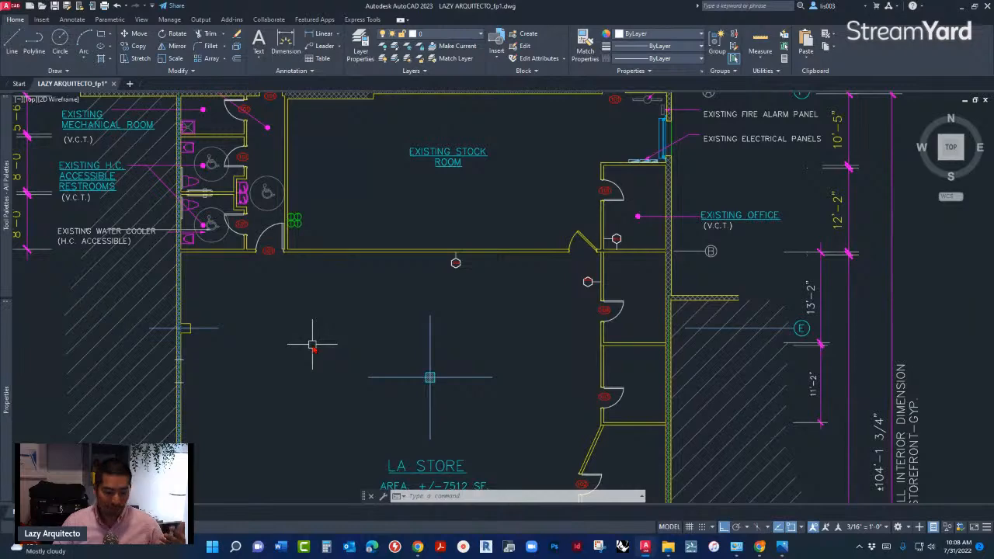
{"action": "middle_click_drag", "start_coordinate": [441, 318], "coordinate": [346, 342]}
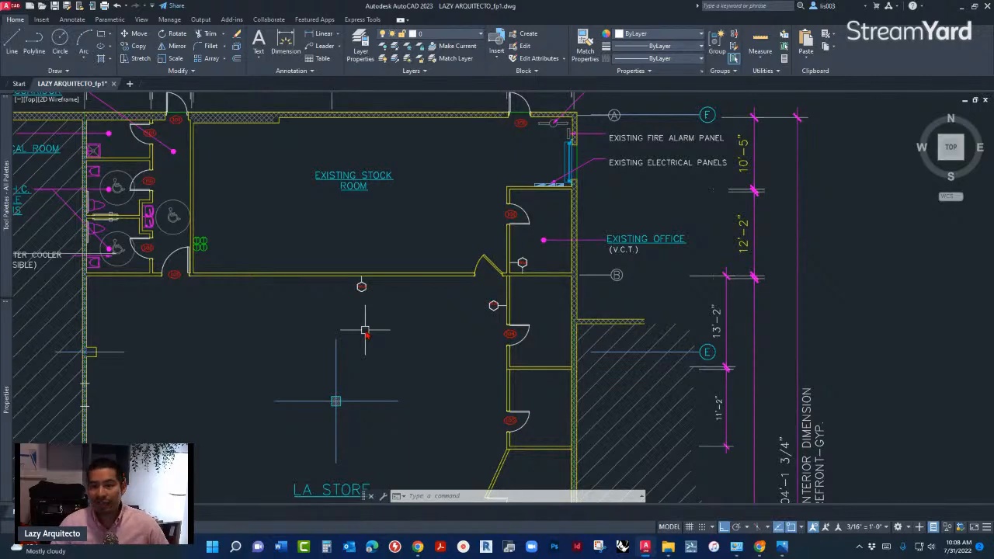
{"action": "scroll", "coordinate": [362, 288], "scroll_direction": "up", "scroll_amount": 8}
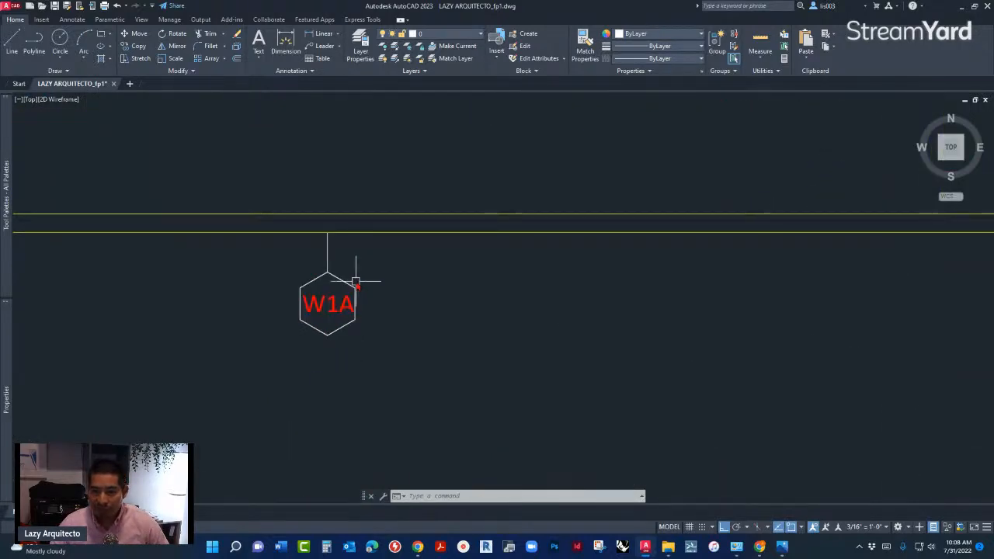
{"action": "scroll", "coordinate": [322, 299], "scroll_direction": "down", "scroll_amount": 5}
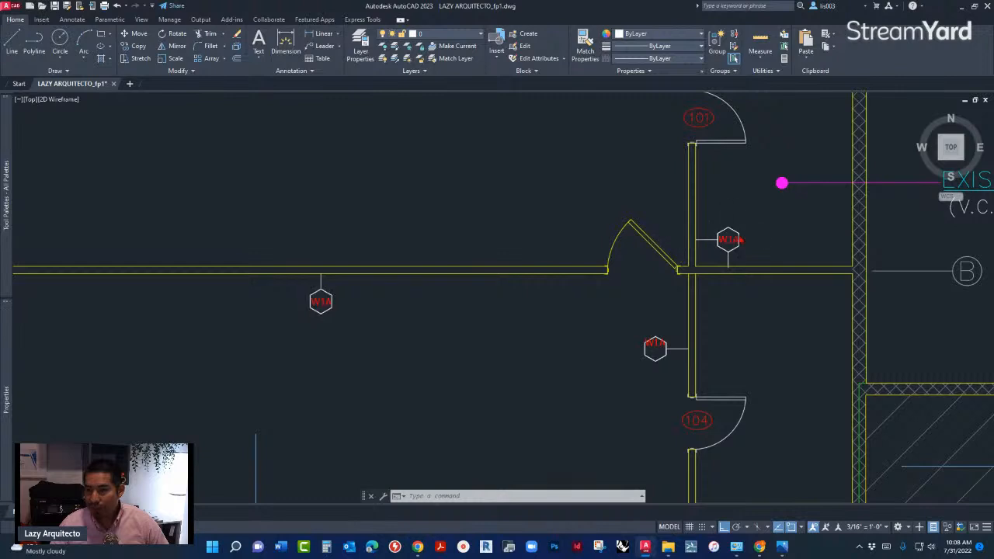
- Inspect the existing office's W1A tag block and its horizontal leader line at close range
{"action": "left_click", "coordinate": [740, 241]}
{"action": "scroll", "coordinate": [740, 247], "scroll_direction": "up", "scroll_amount": 2}
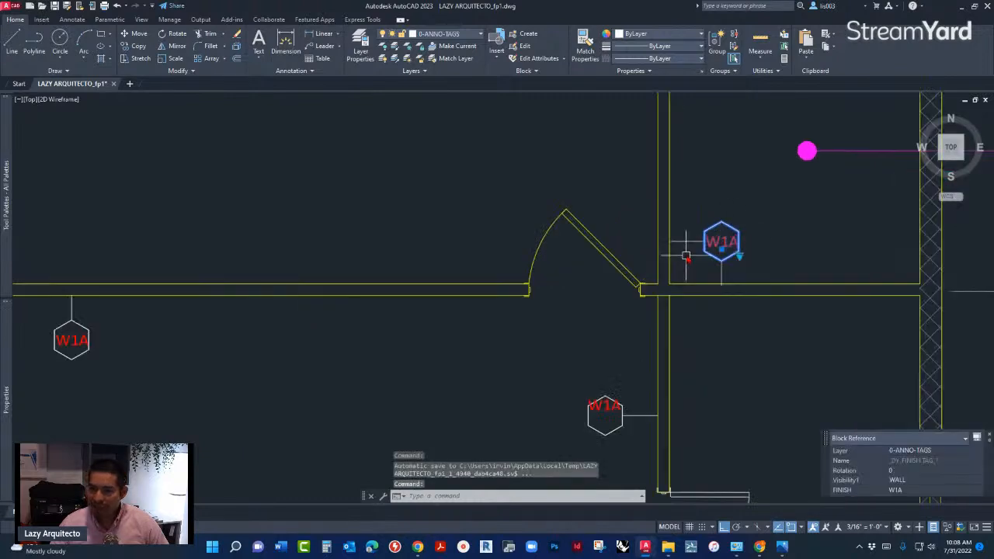
{"action": "scroll", "coordinate": [734, 229], "scroll_direction": "up", "scroll_amount": 4}
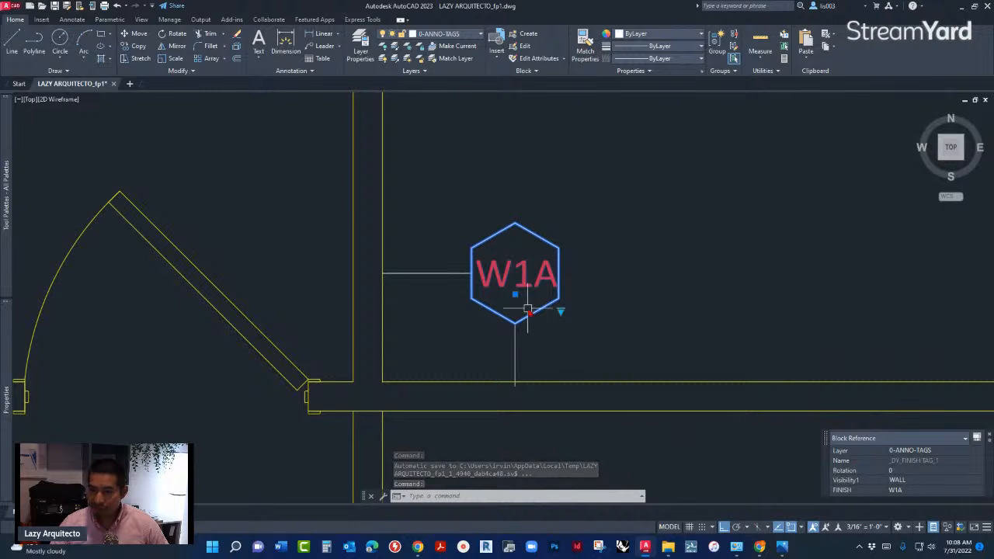
{"action": "key", "text": "Escape"}
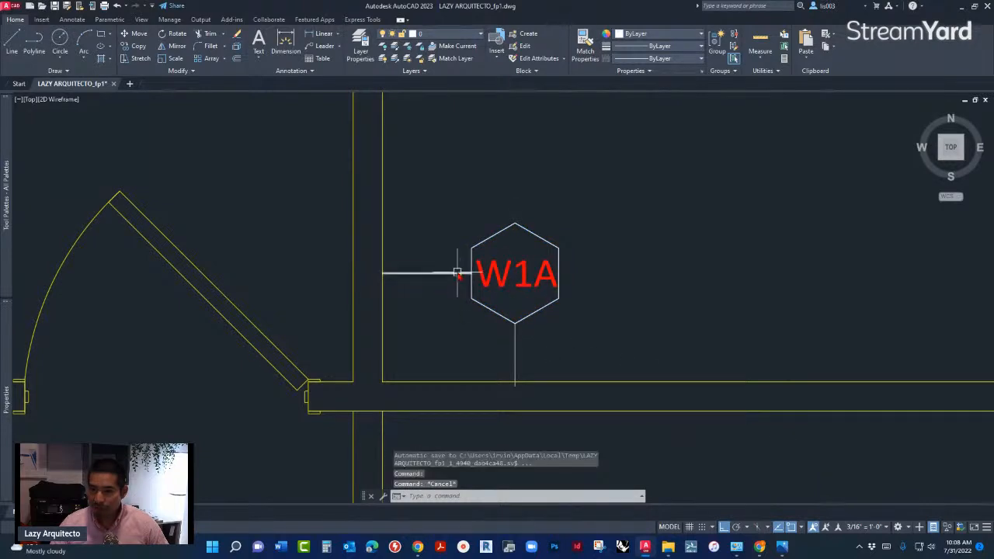
{"action": "left_click", "coordinate": [456, 273]}
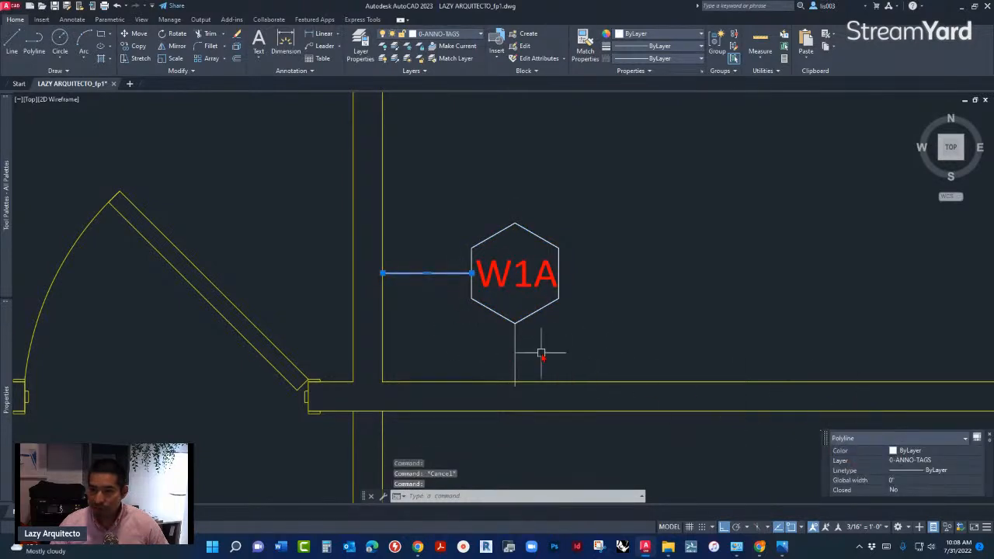
{"action": "key", "text": "Escape"}
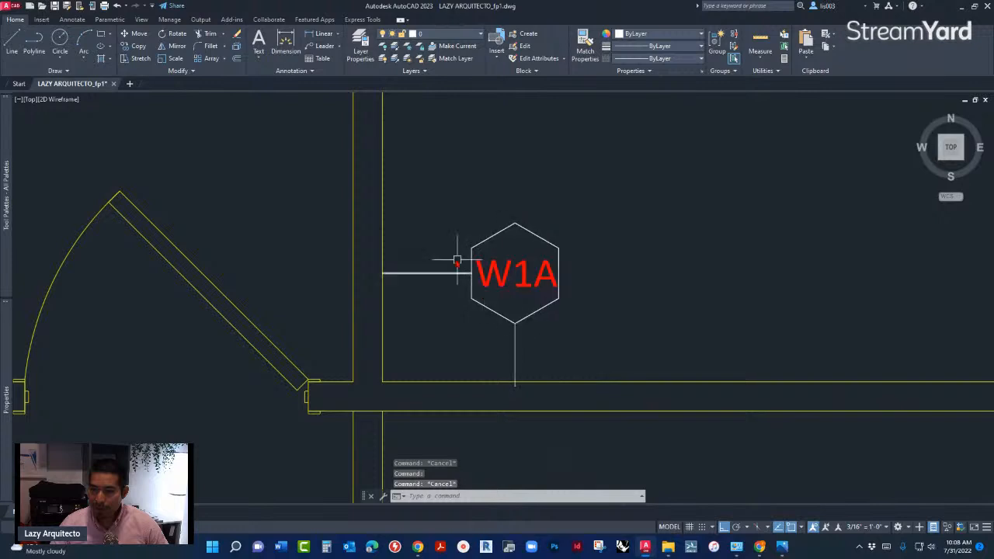
{"action": "left_click", "coordinate": [548, 271]}
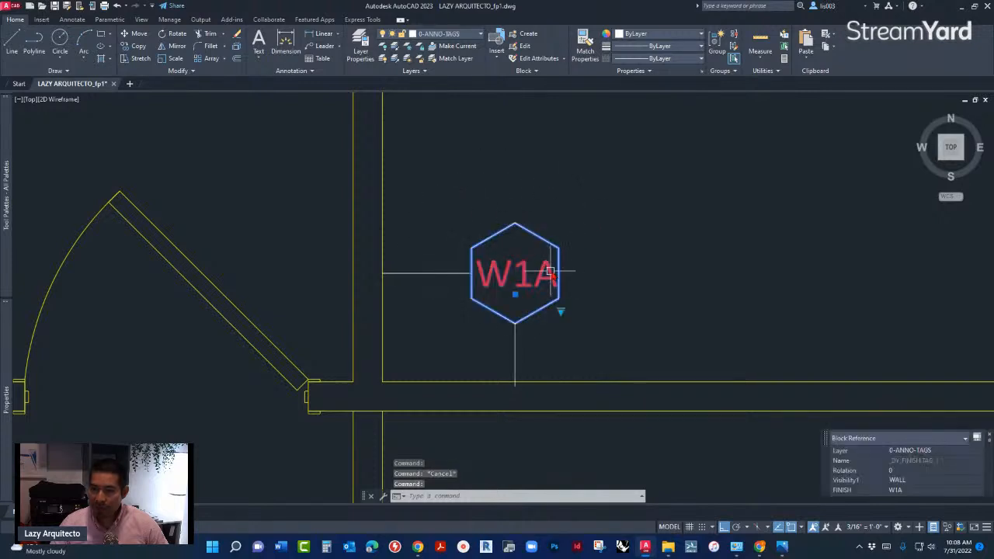
{"action": "scroll", "coordinate": [547, 275], "scroll_direction": "down", "scroll_amount": 2}
{"action": "scroll", "coordinate": [528, 276], "scroll_direction": "up", "scroll_amount": 4}
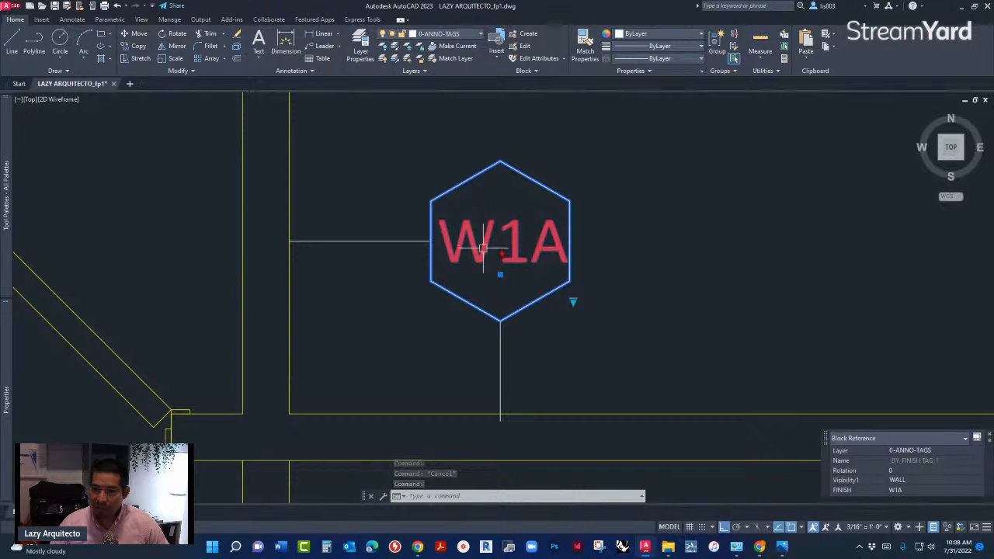
{"action": "scroll", "coordinate": [605, 245], "scroll_direction": "down", "scroll_amount": 4}
{"action": "scroll", "coordinate": [562, 261], "scroll_direction": "up", "scroll_amount": 3}
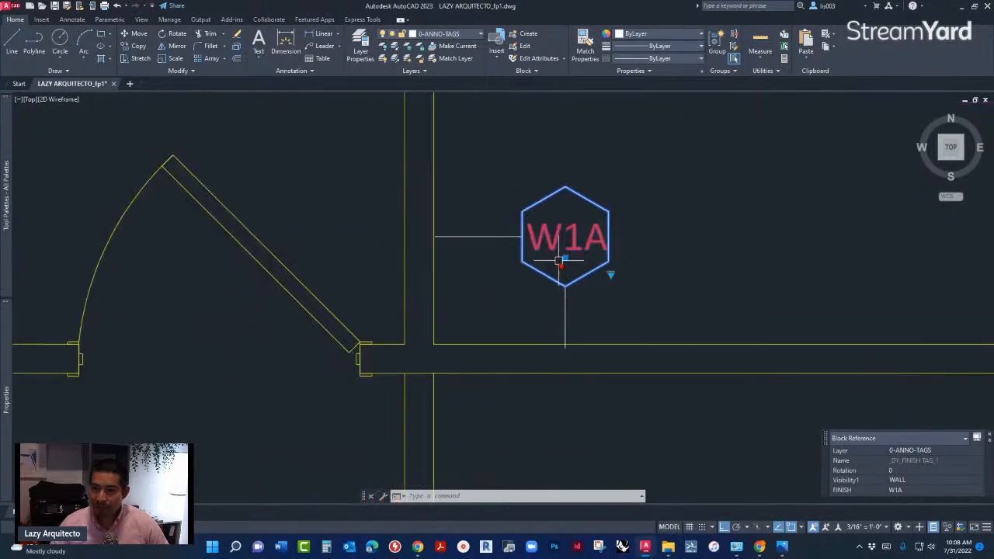
- Inspect the W1A tag beside the wall above door 104, checking the text placement inside its hexagon
{"action": "scroll", "coordinate": [581, 259], "scroll_direction": "down", "scroll_amount": 5}
{"action": "scroll", "coordinate": [581, 259], "scroll_direction": "down", "scroll_amount": 2}
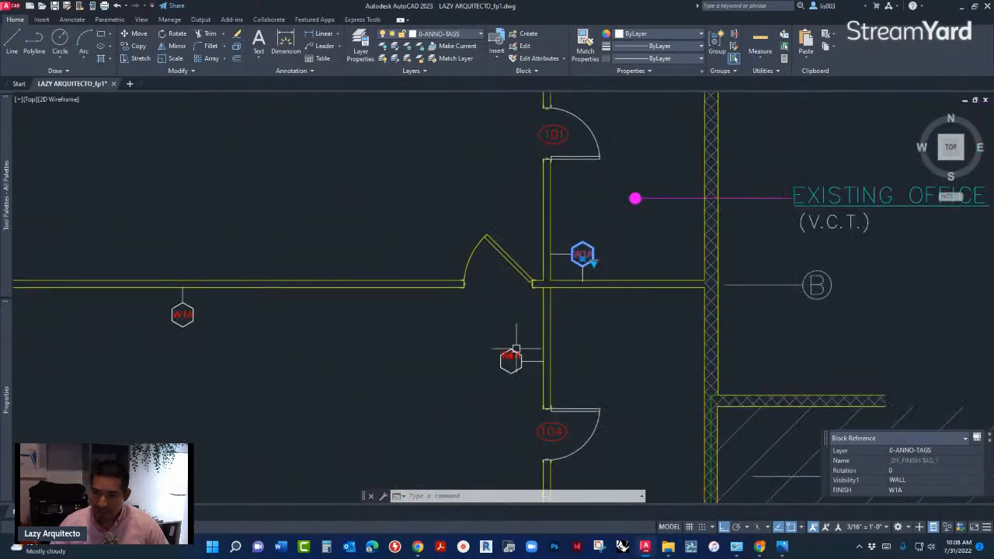
{"action": "scroll", "coordinate": [548, 369], "scroll_direction": "up", "scroll_amount": 4}
{"action": "scroll", "coordinate": [396, 361], "scroll_direction": "up", "scroll_amount": 4}
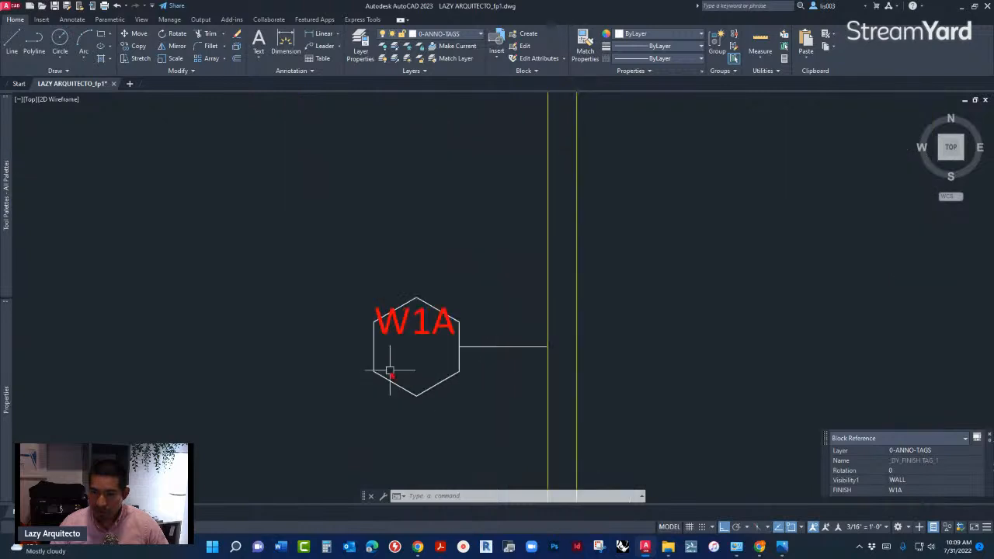
{"action": "key", "text": "Escape"}
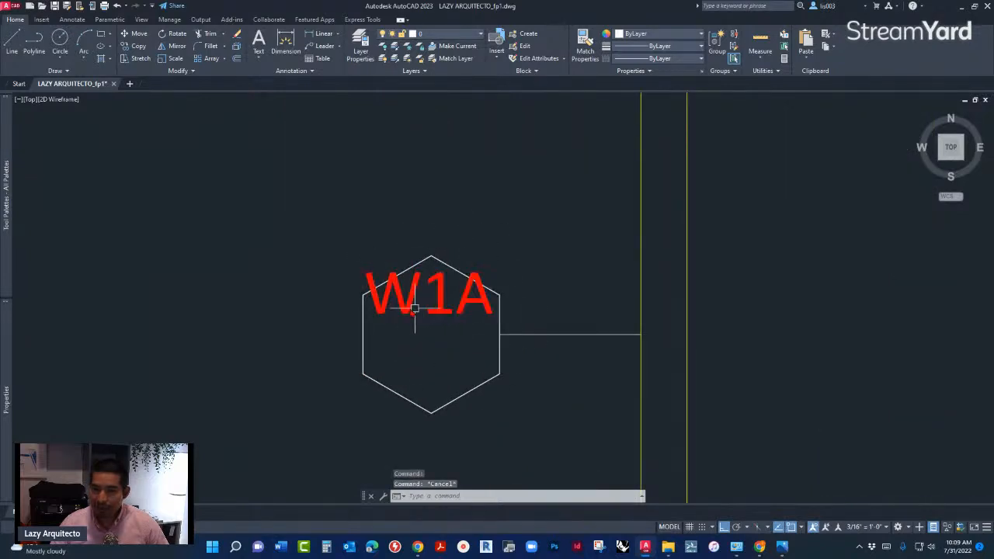
{"action": "scroll", "coordinate": [510, 416], "scroll_direction": "down", "scroll_amount": 4}
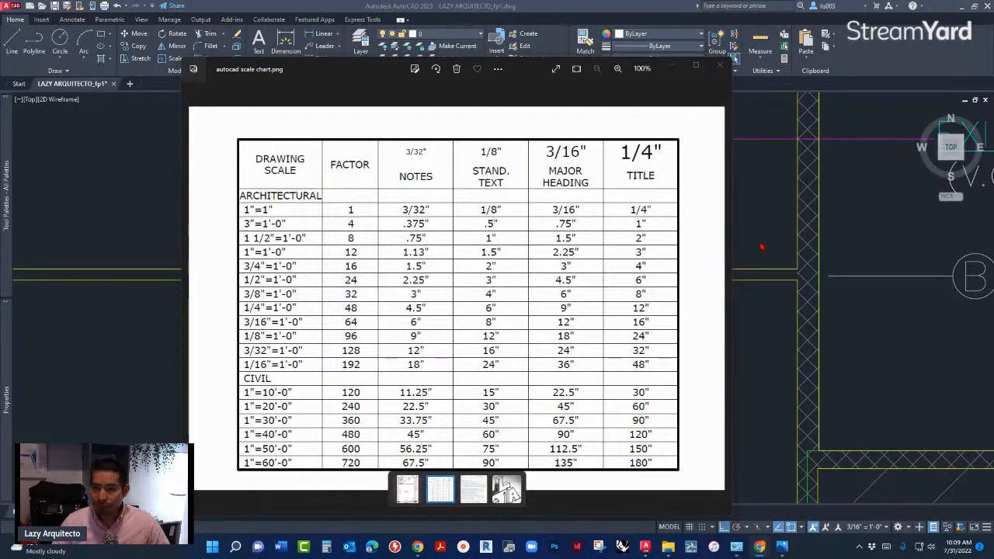
- Return to the floor plan and check the block scale in the properties of the existing office's W1A tag
{"action": "left_click", "coordinate": [742, 189]}
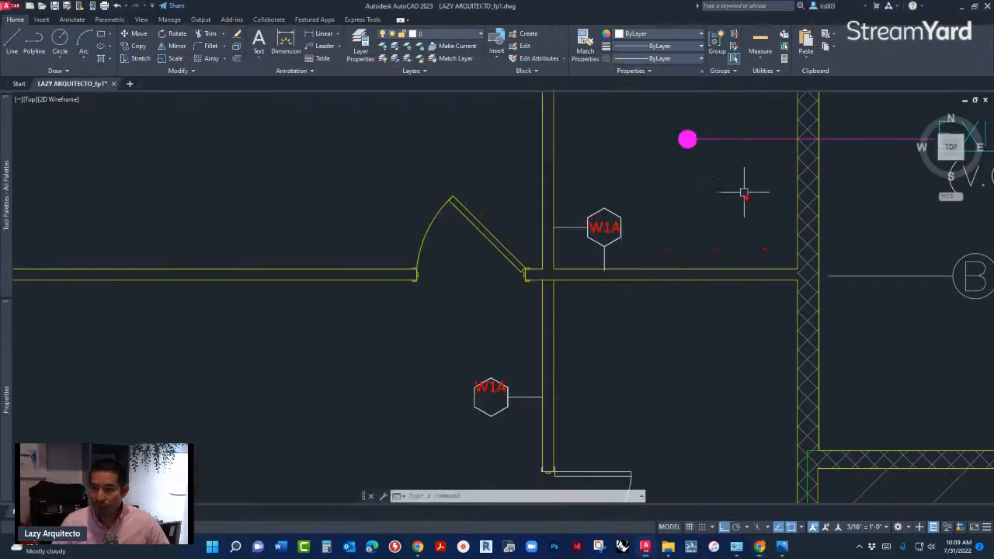
{"action": "left_click", "coordinate": [613, 227]}
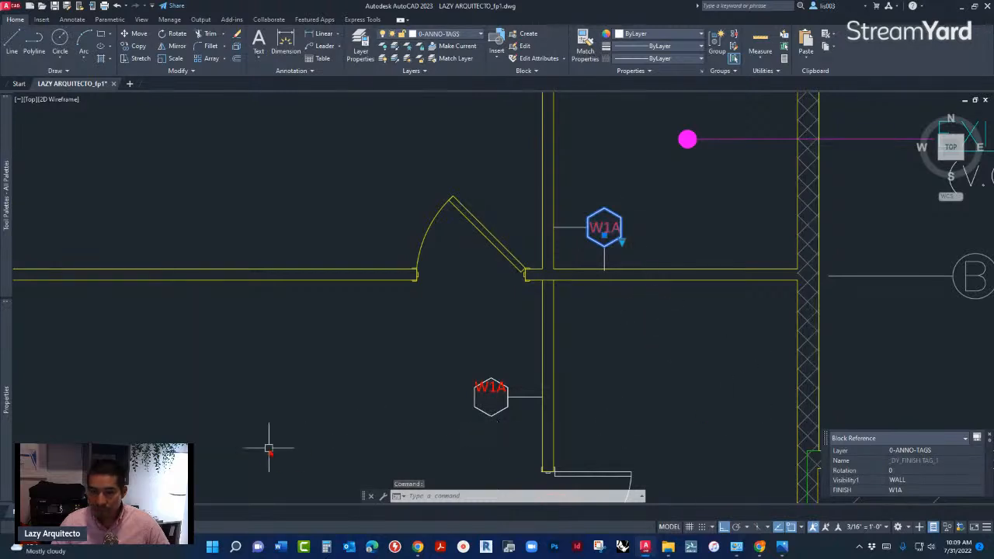
{"action": "type", "text": "PR"}
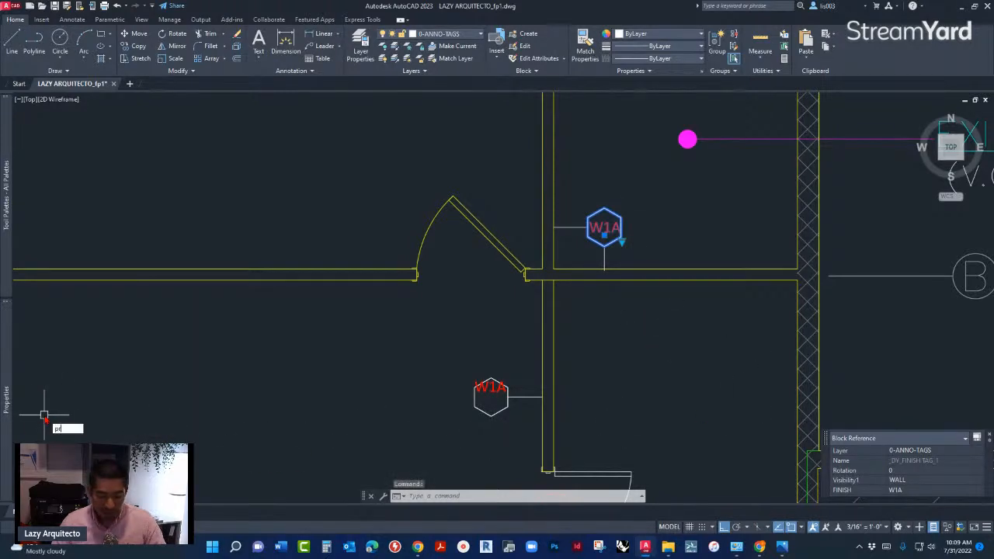
{"action": "key", "text": "Return"}
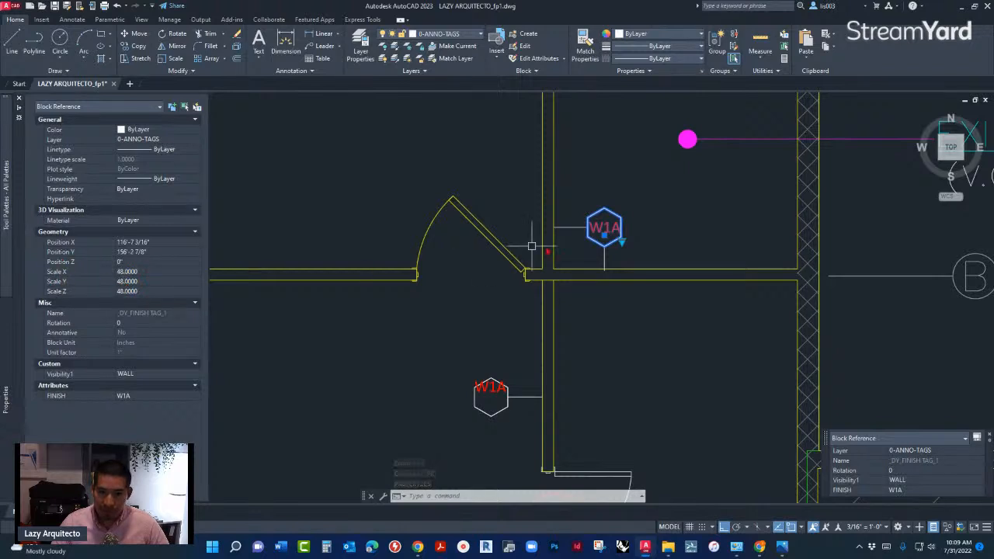
{"action": "key", "text": "ctrl+1"}
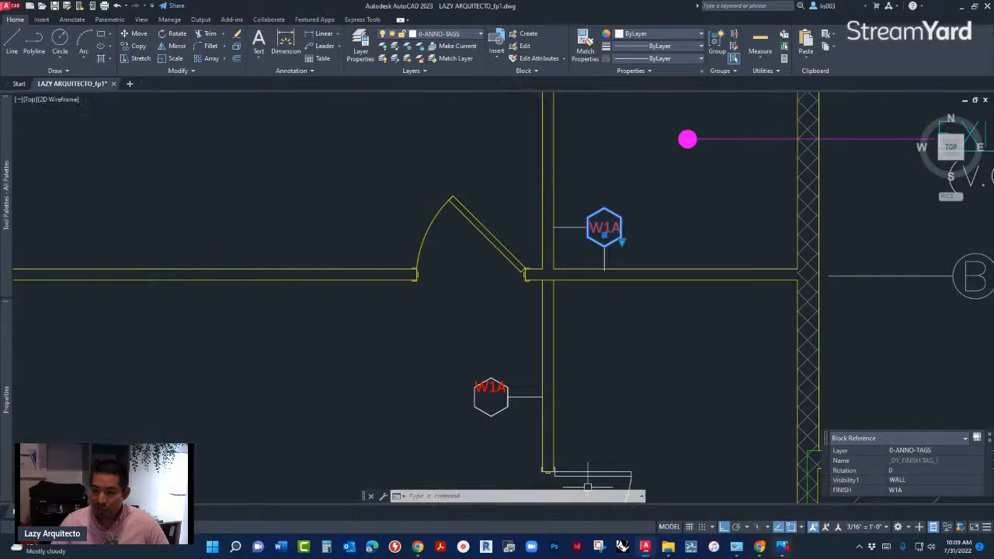
- Consult the image autocad scale chart.png for the drawing scale factors, and return to the AutoCAD drawing
{"action": "mouse_move", "coordinate": [782, 543]}
{"action": "left_click", "coordinate": [782, 501]}
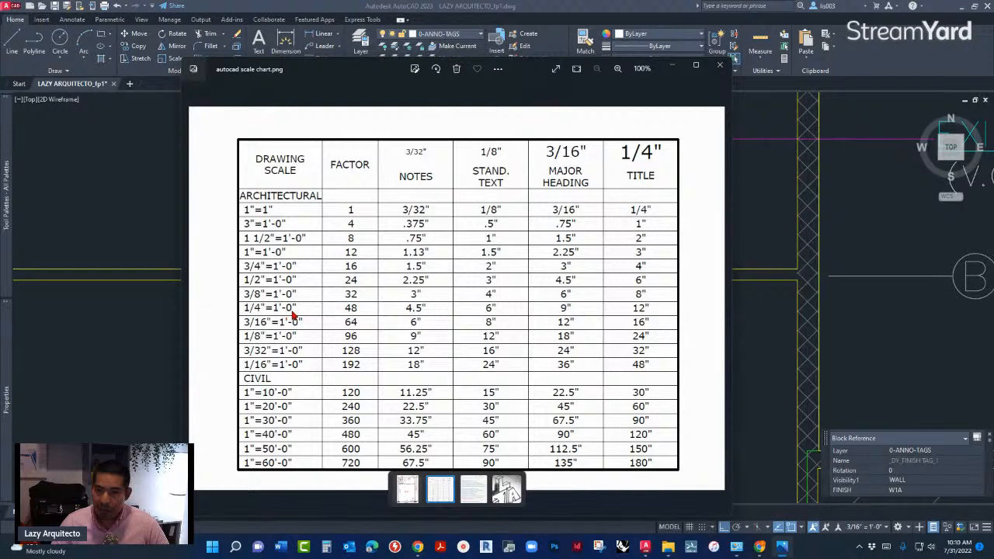
{"action": "left_click", "coordinate": [151, 377]}
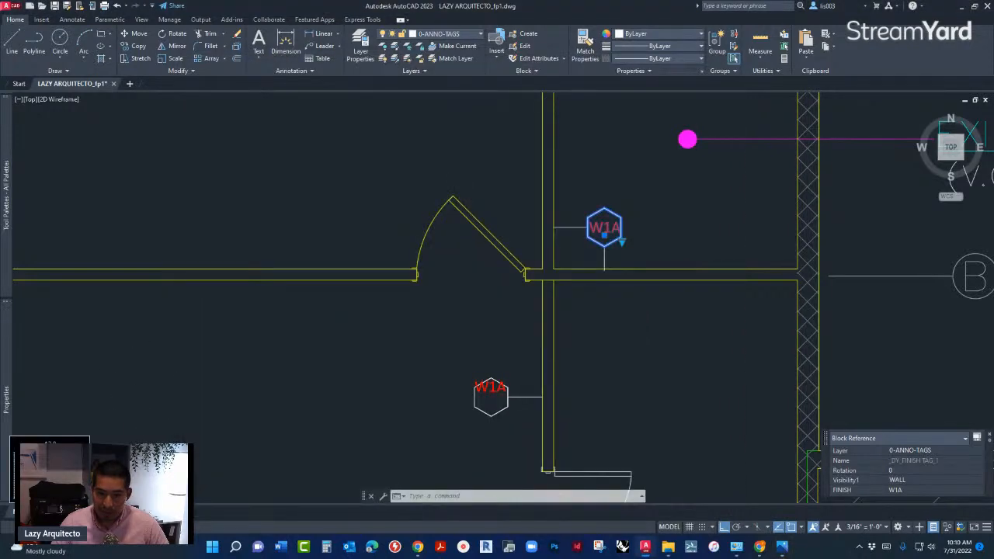
- Check the existing condition plan's scale on the sheet layout, and return to model space
{"action": "left_click", "coordinate": [52, 512]}
{"action": "double_click", "coordinate": [70, 403]}
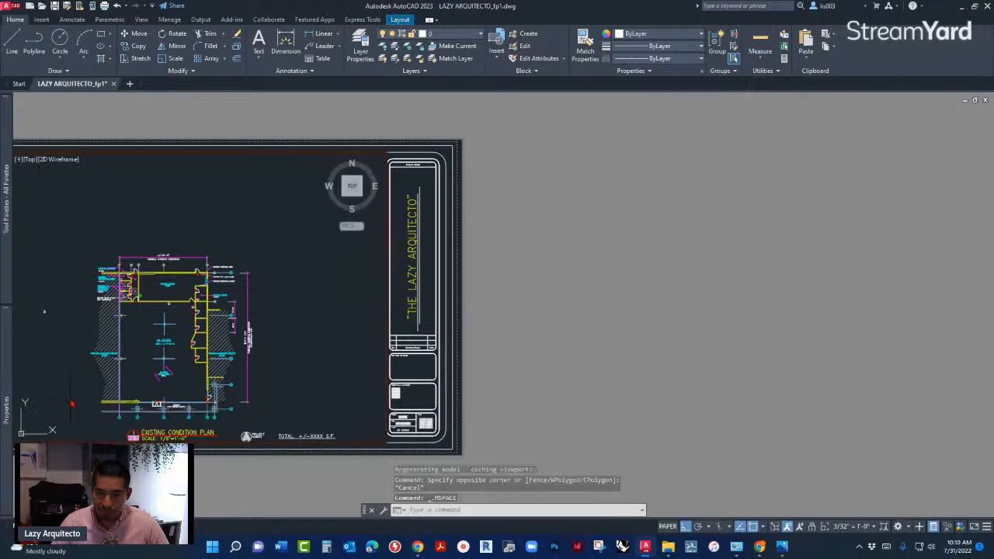
{"action": "double_click", "coordinate": [71, 469]}
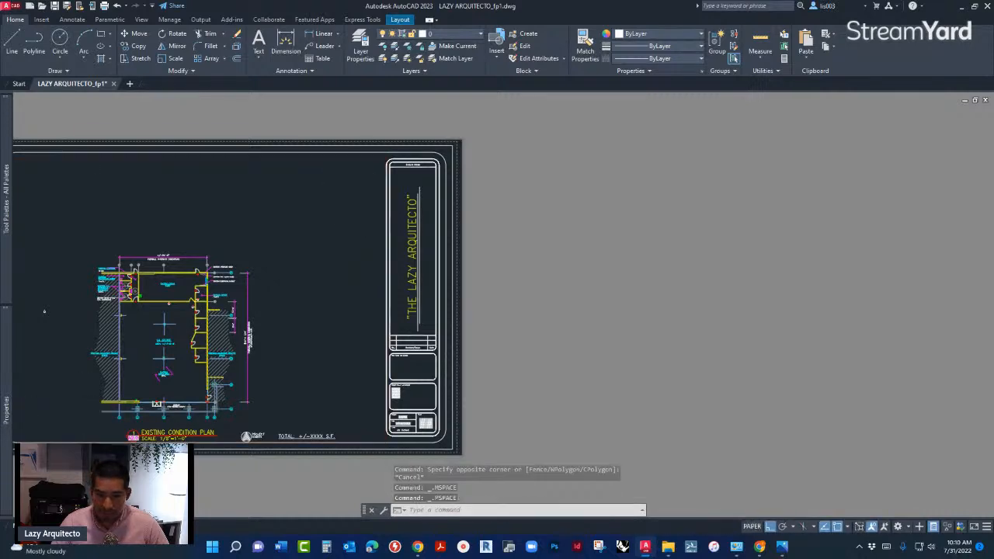
{"action": "key", "text": "Escape"}
{"action": "left_click", "coordinate": [28, 527]}
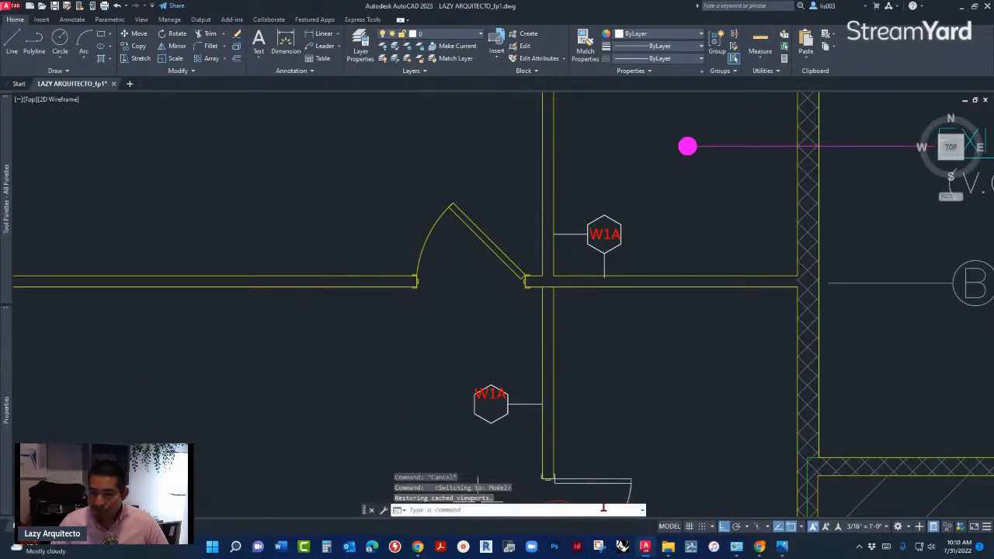
- Compare the notes text height in autocad scale chart.png with the attribute text height of the office's W1A tag
{"action": "left_click", "coordinate": [782, 546]}
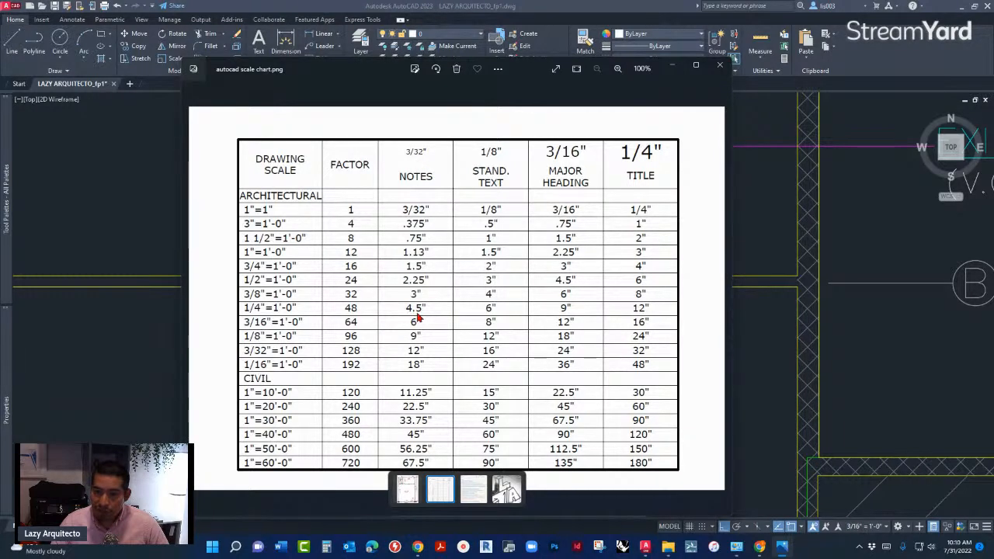
{"action": "left_click", "coordinate": [117, 383]}
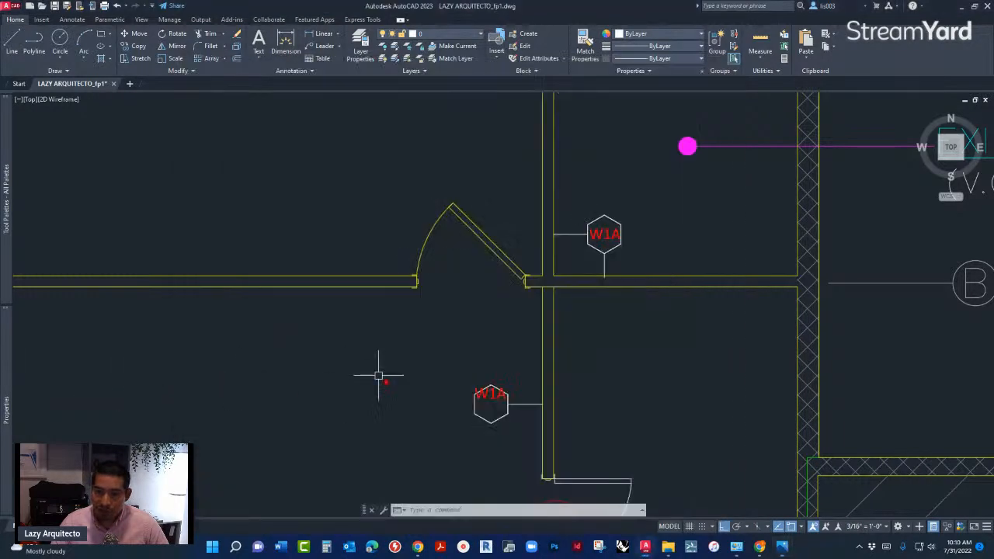
{"action": "double_click", "coordinate": [611, 239]}
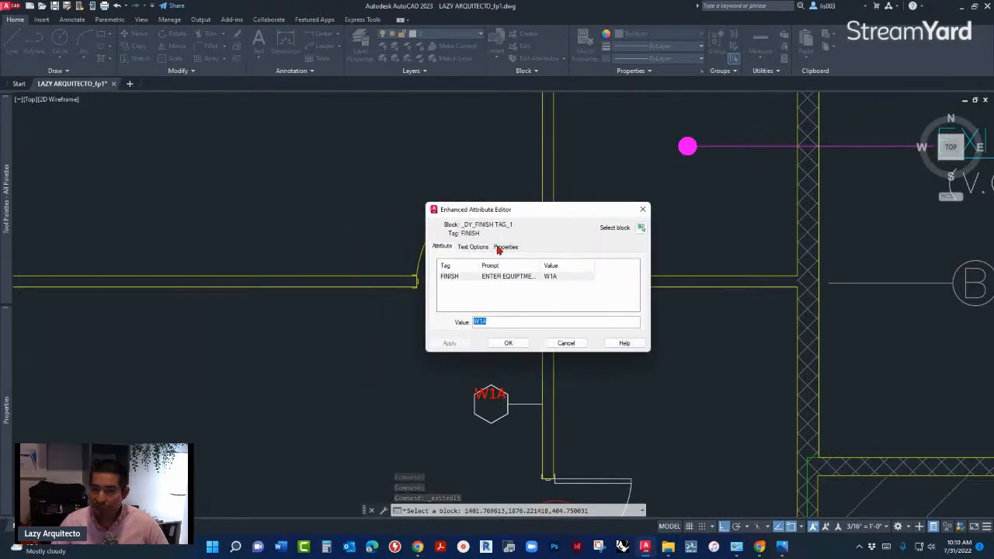
{"action": "left_click", "coordinate": [483, 247]}
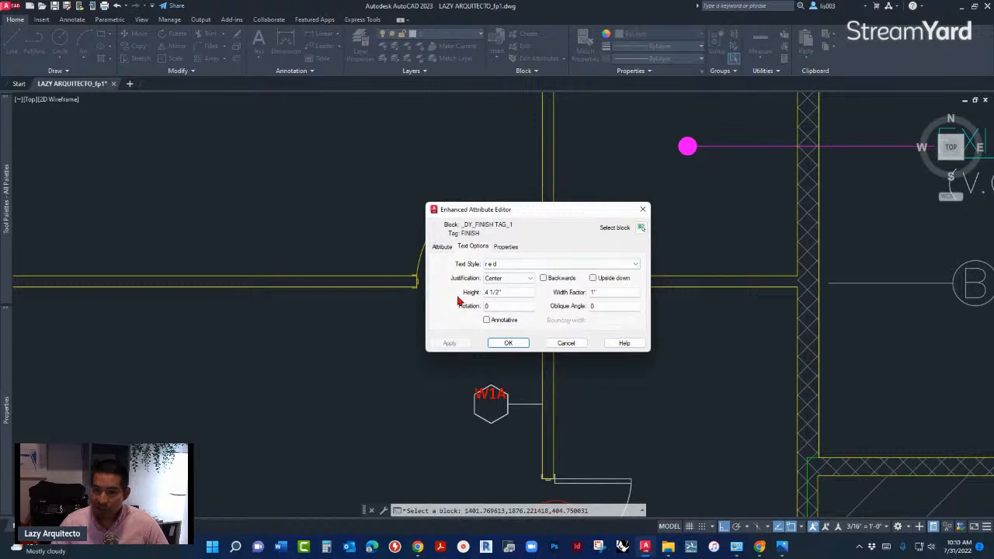
{"action": "left_click_drag", "start_coordinate": [506, 292], "coordinate": [482, 294]}
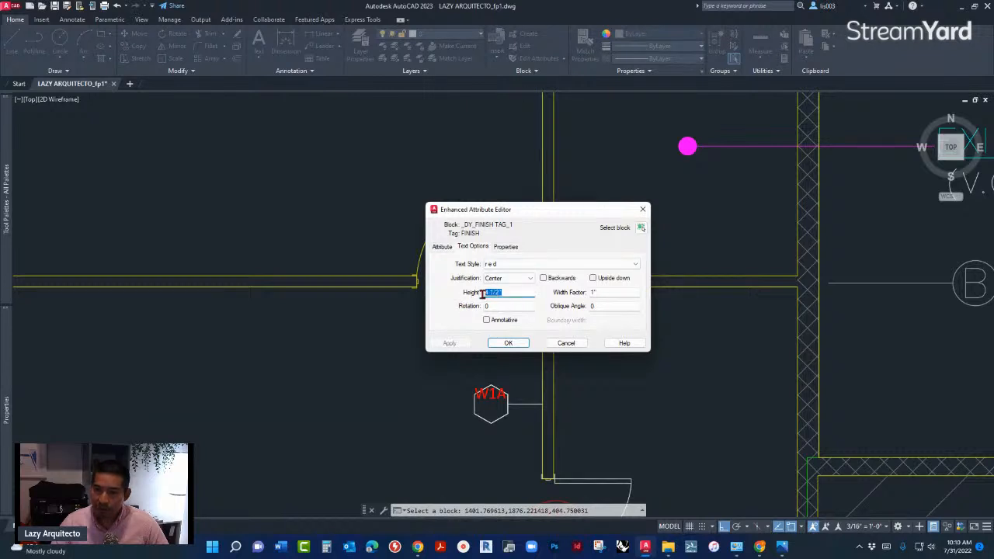
{"action": "left_click", "coordinate": [566, 342]}
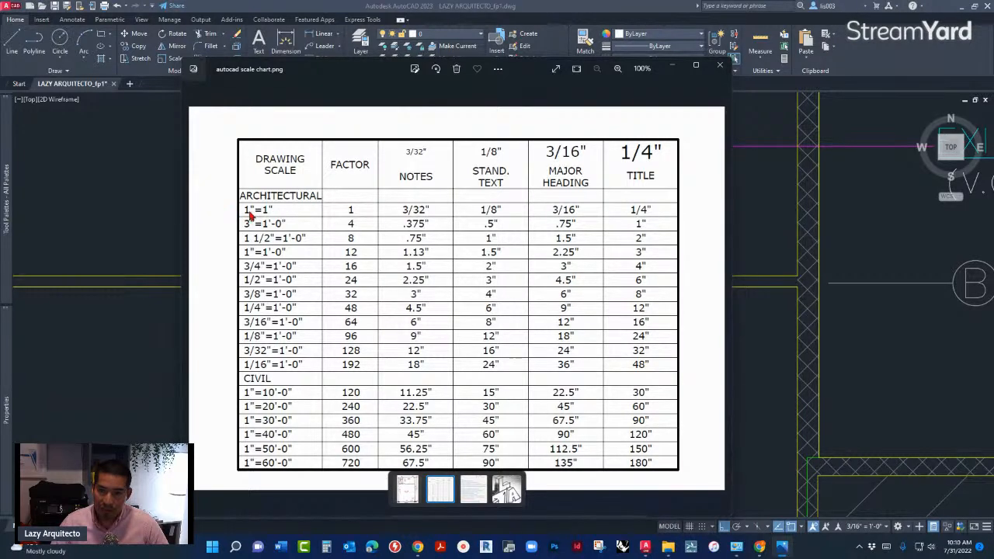
{"action": "left_click", "coordinate": [674, 68]}
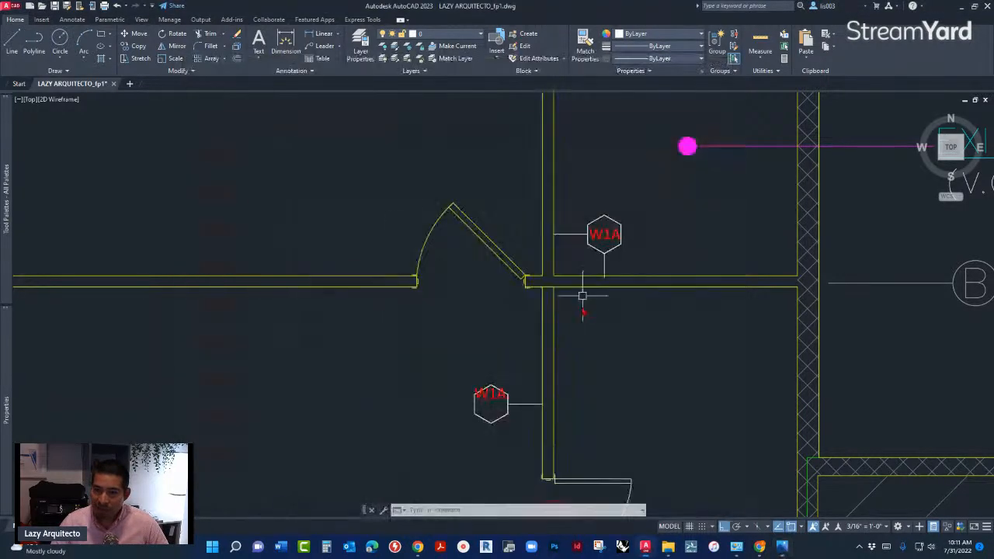
- Copy the existing office's W1A tag block without its leaders and paste it in the empty space beside the loose W1A tag
{"action": "left_click", "coordinate": [604, 236]}
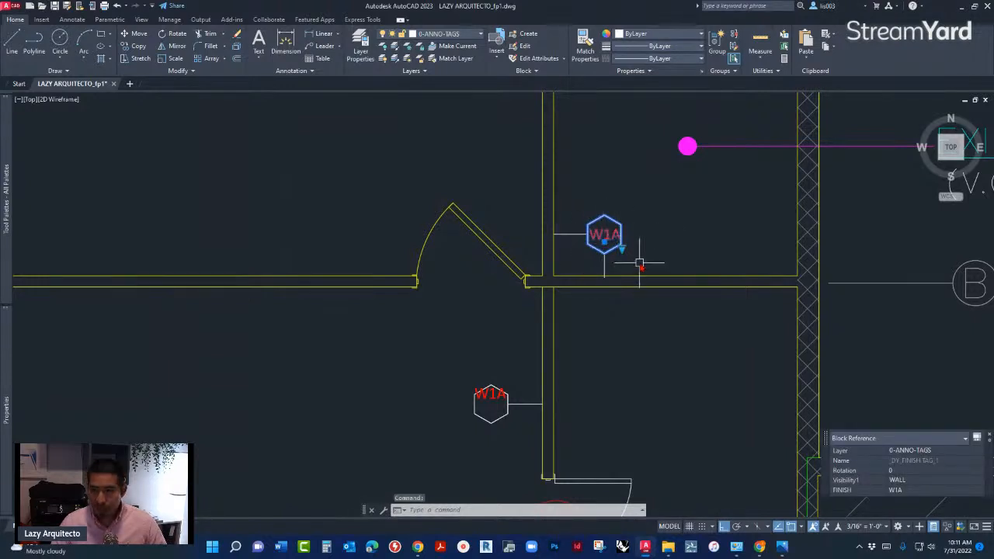
{"action": "scroll", "coordinate": [682, 260], "scroll_direction": "down", "scroll_amount": 2}
{"action": "key", "text": "ctrl+c"}
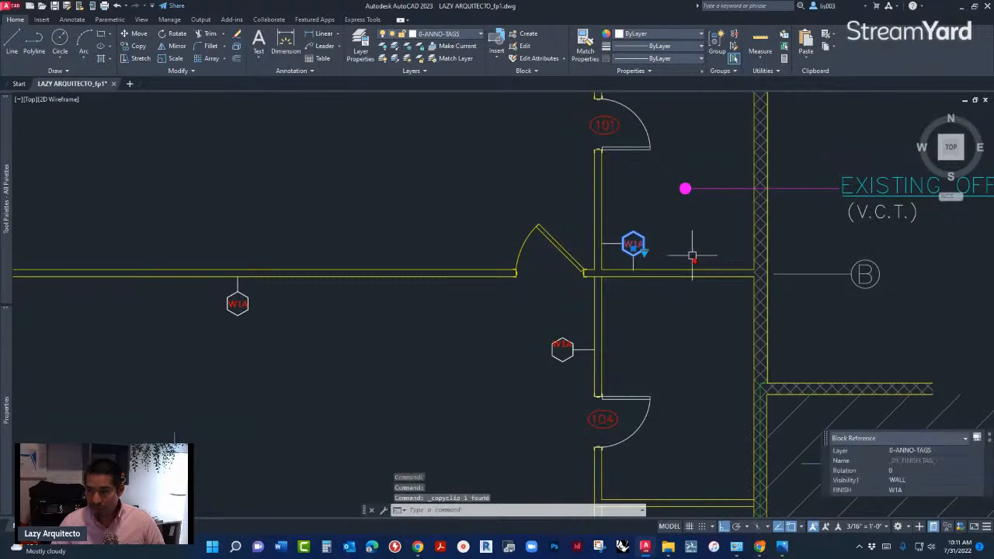
{"action": "key", "text": "ctrl+v"}
{"action": "scroll", "coordinate": [691, 280], "scroll_direction": "down", "scroll_amount": 4}
{"action": "scroll", "coordinate": [226, 298], "scroll_direction": "up", "scroll_amount": 5}
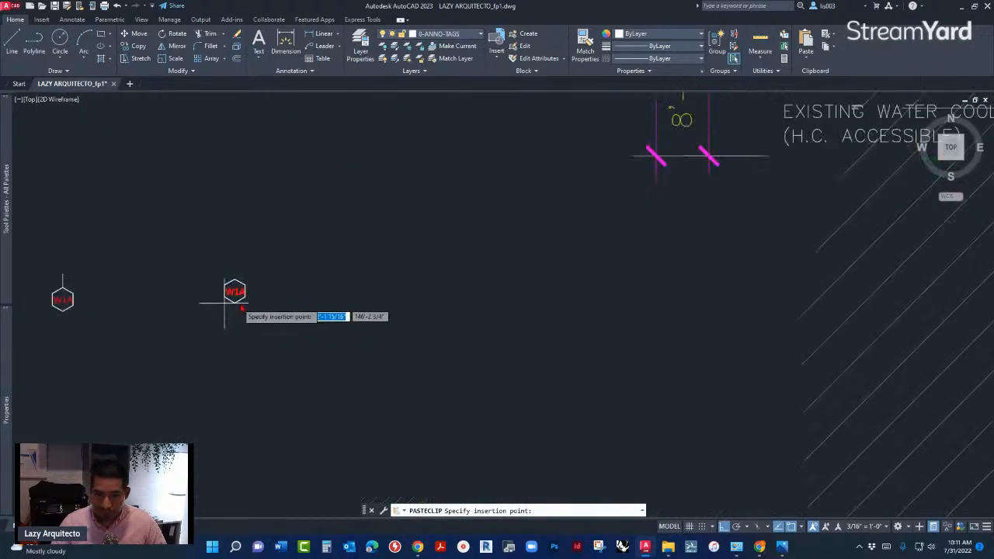
{"action": "left_click", "coordinate": [280, 299]}
{"action": "scroll", "coordinate": [263, 284], "scroll_direction": "up", "scroll_amount": 5}
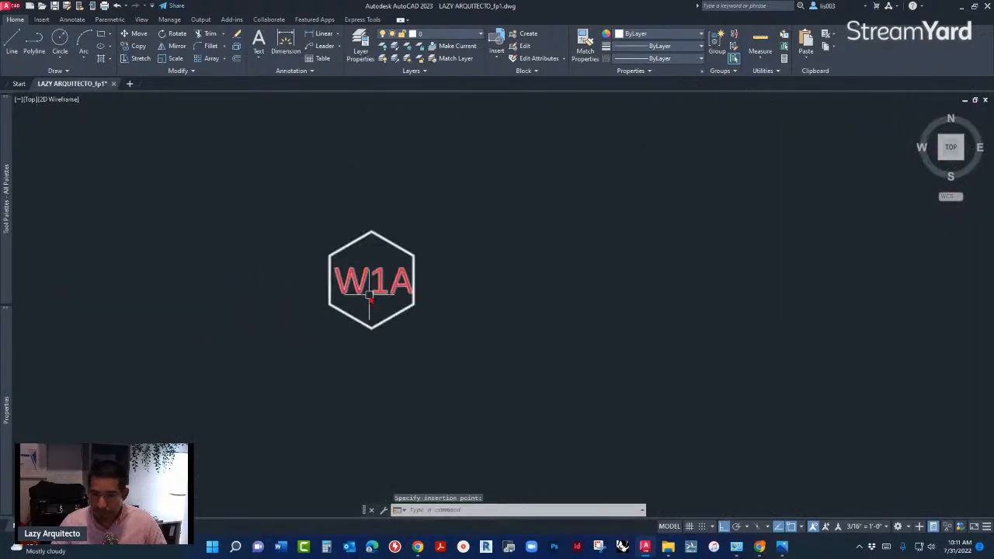
- Set the pasted W1A tag block's X, Y and Z scale to 1
{"action": "left_click", "coordinate": [371, 281]}
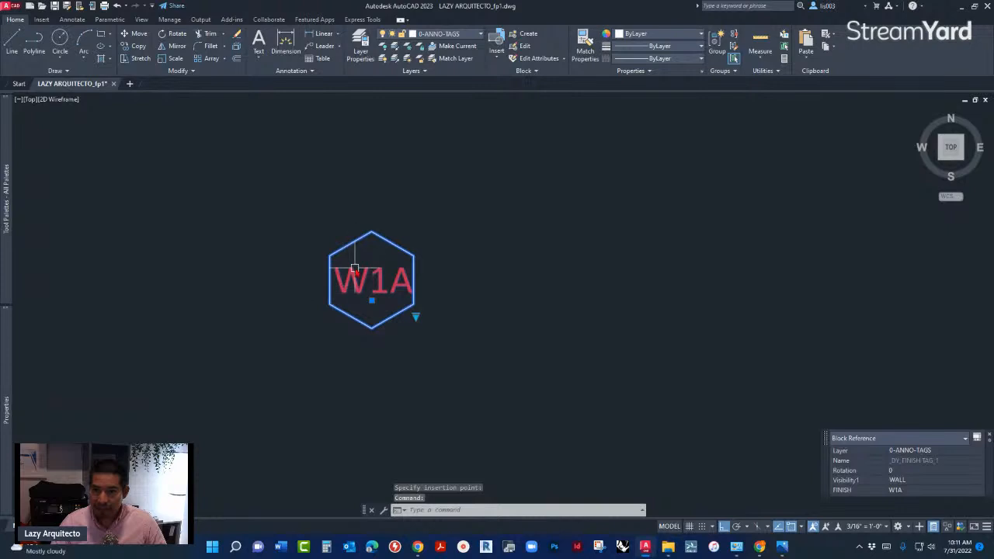
{"action": "mouse_move", "coordinate": [12, 395]}
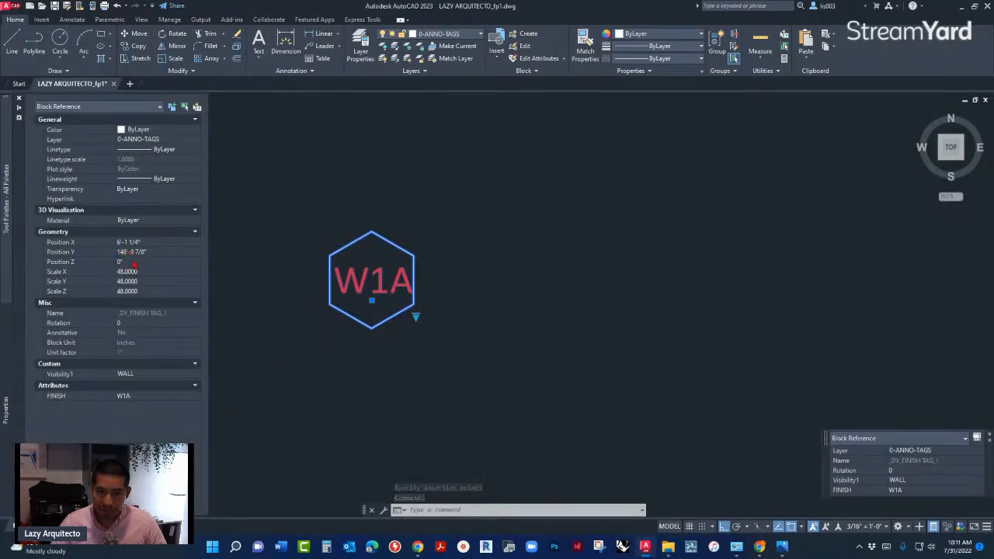
{"action": "left_click", "coordinate": [134, 272]}
{"action": "type", "text": "1"}
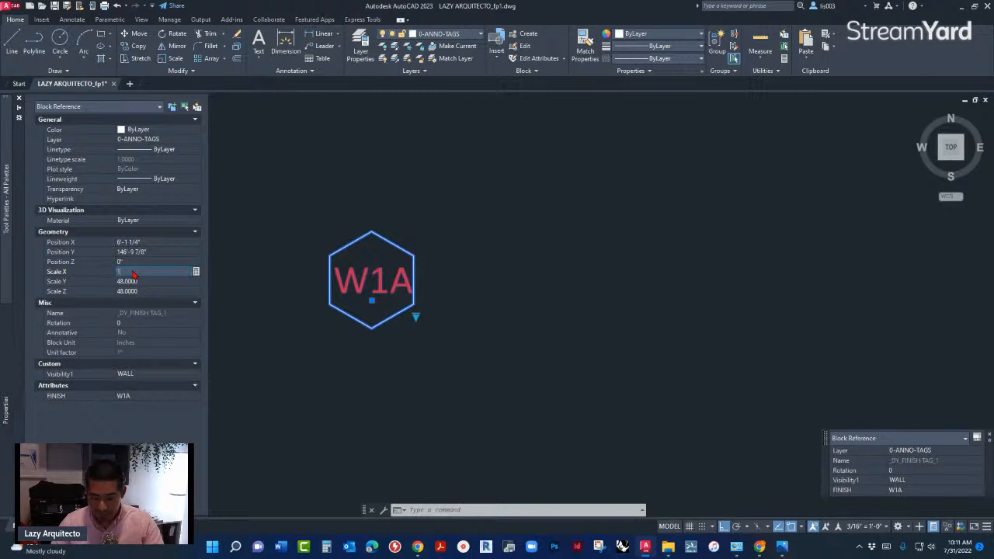
{"action": "key", "text": "Tab"}
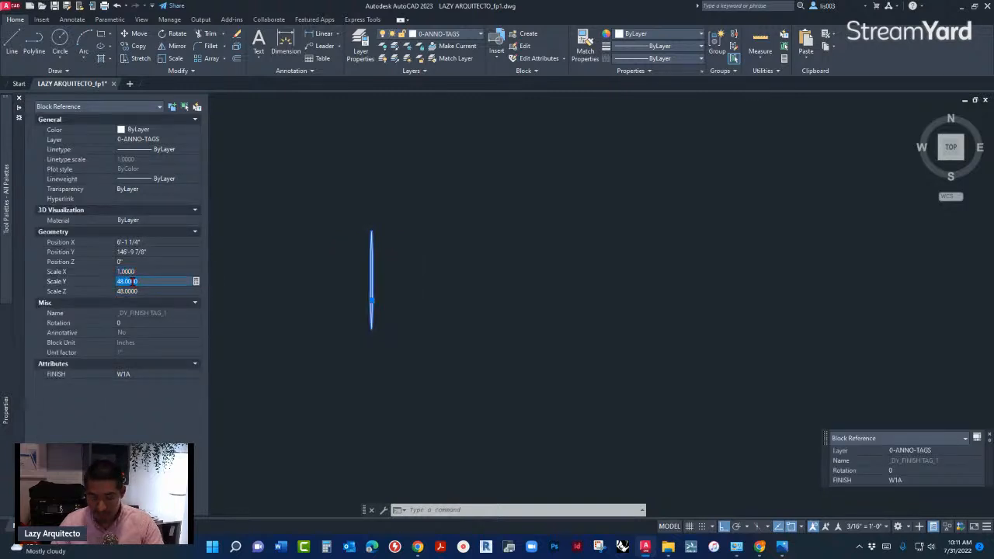
{"action": "type", "text": "1"}
{"action": "key", "text": "Tab"}
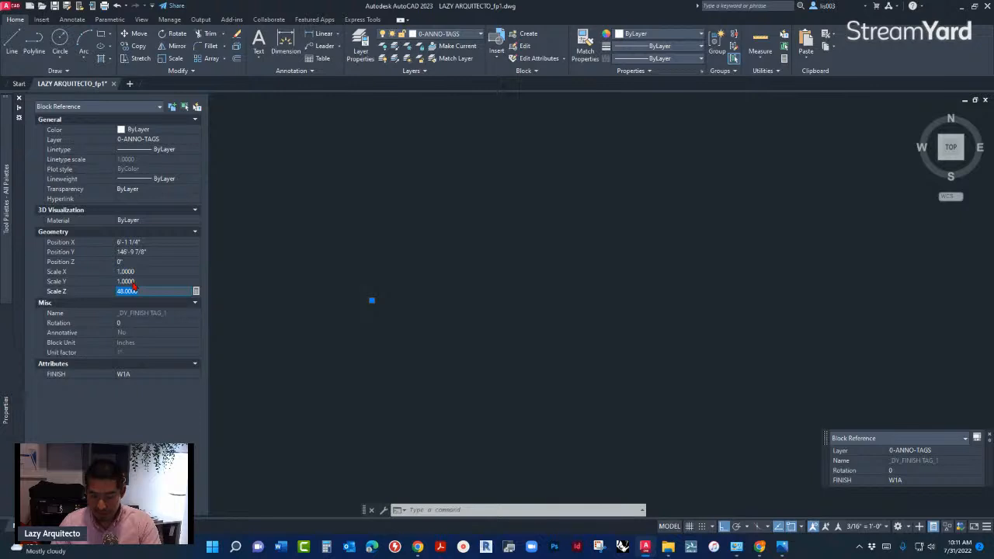
{"action": "type", "text": "1"}
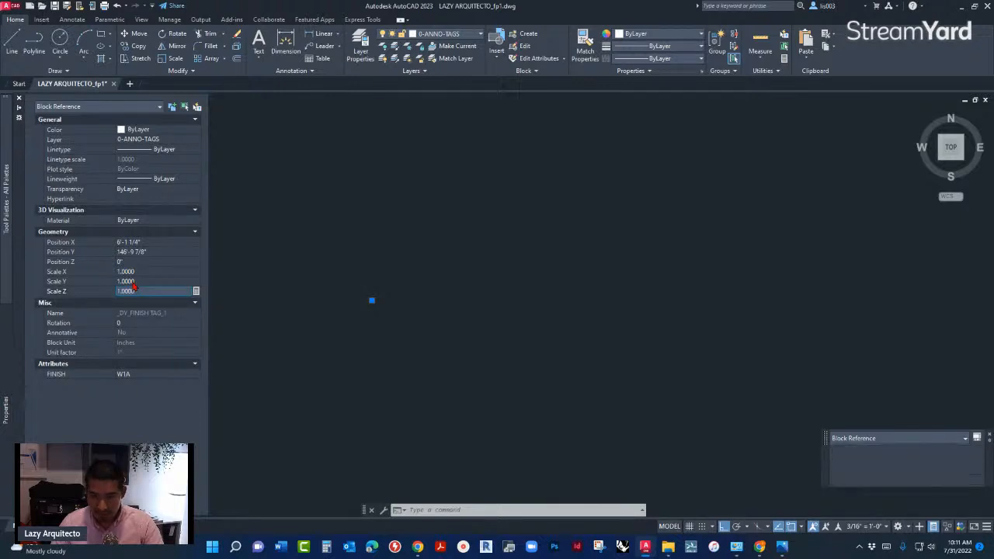
{"action": "key", "text": "Return"}
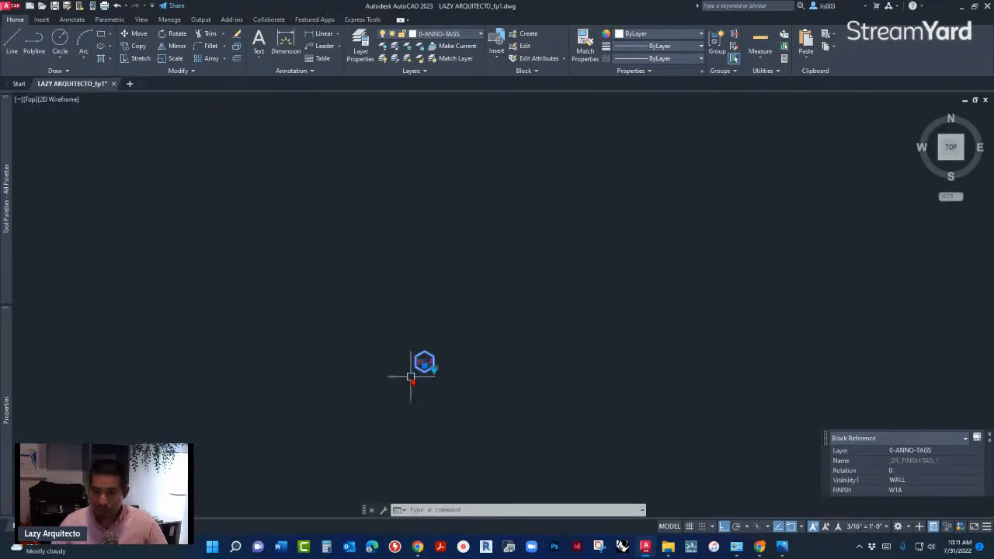
{"action": "scroll", "coordinate": [435, 357], "scroll_direction": "up", "scroll_amount": 10}
{"action": "key", "text": "Escape"}
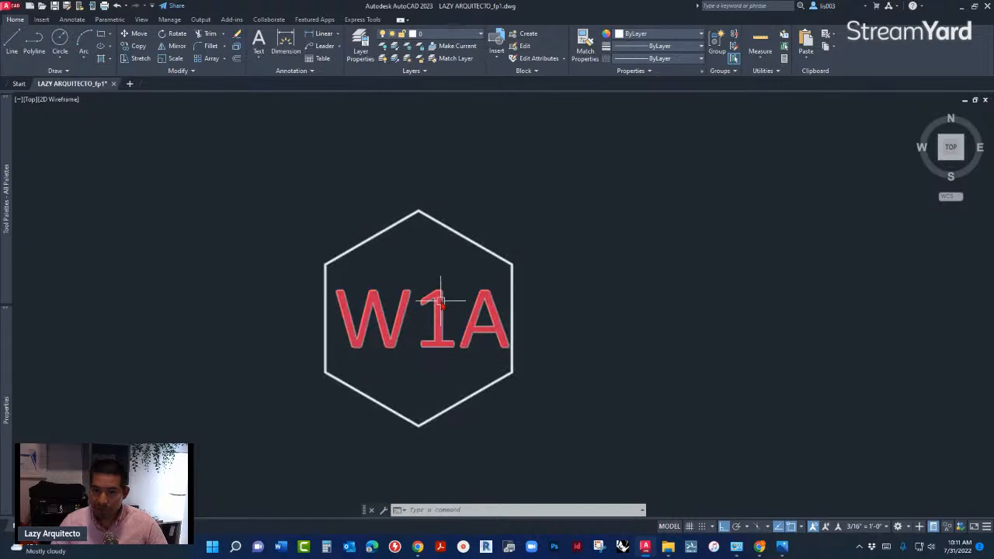
- Explode the rescaled W1A tag block and check the text height of its FINISH attribute
{"action": "left_click", "coordinate": [438, 303]}
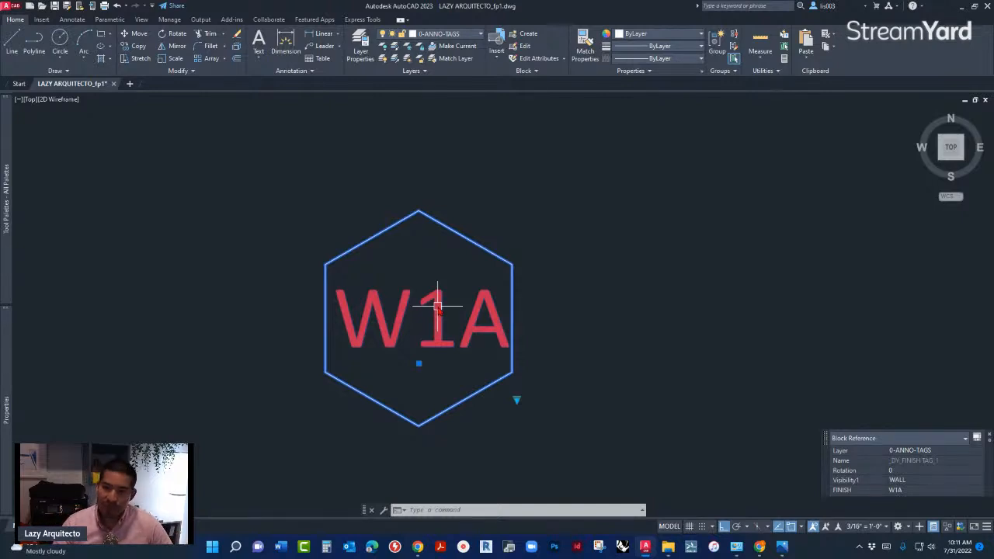
{"action": "type", "text": "x"}
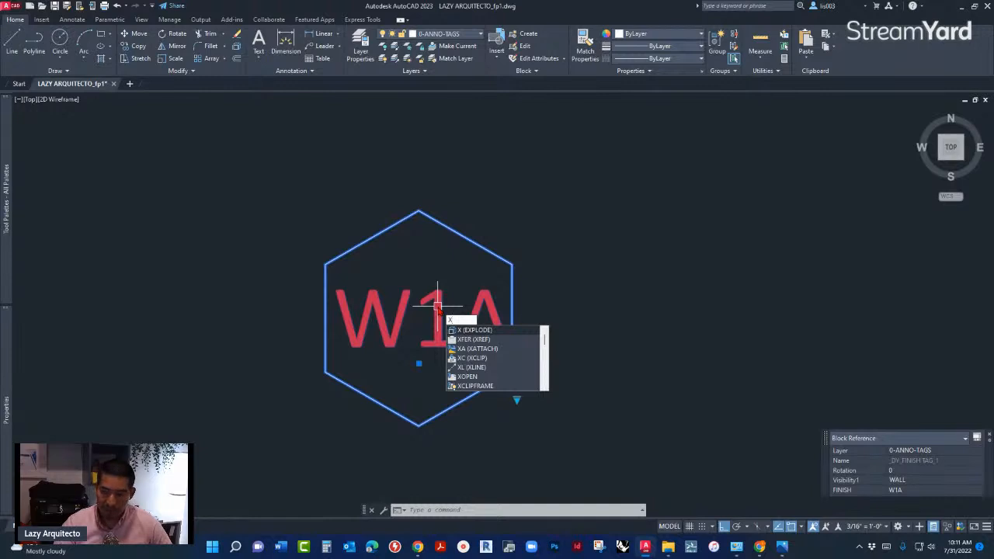
{"action": "key", "text": "Return"}
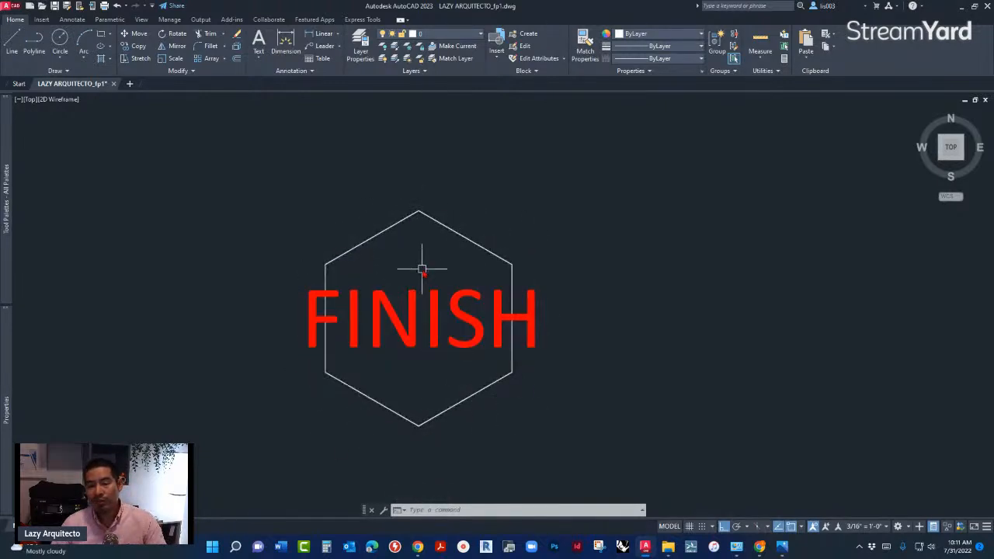
{"action": "left_click", "coordinate": [346, 295]}
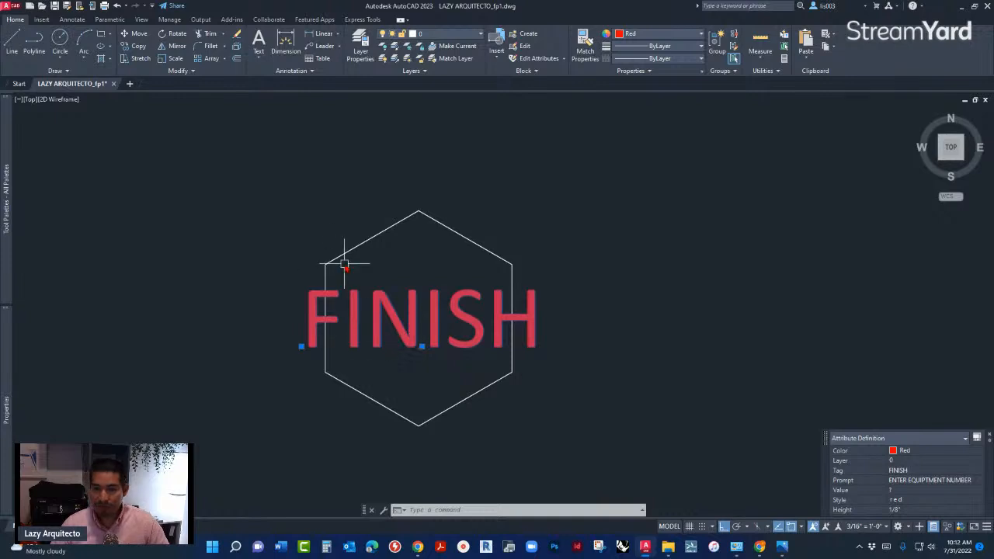
{"action": "key", "text": "Escape"}
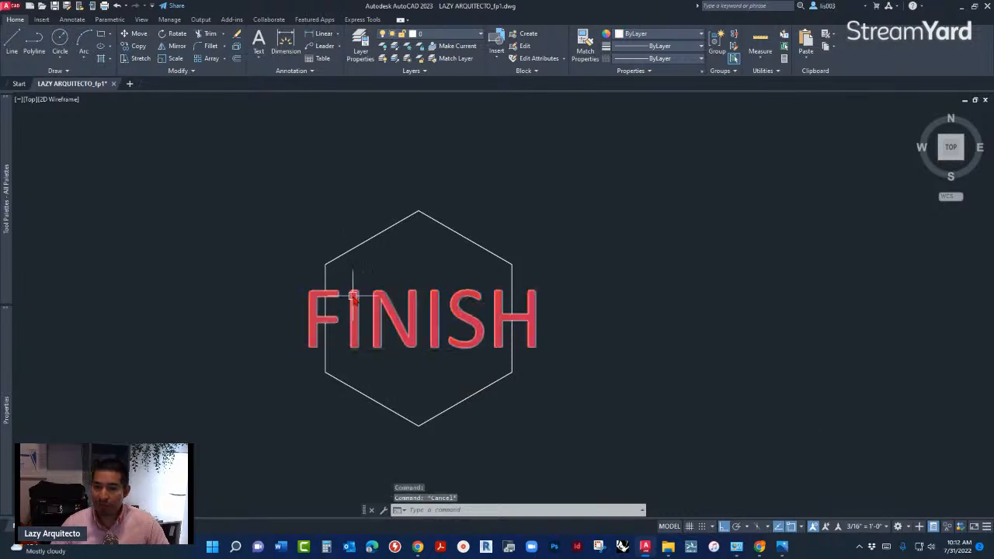
- Move the FINISH attribute text straight up out of the hexagon to the empty space above it
{"action": "mouse_move", "coordinate": [351, 299]}
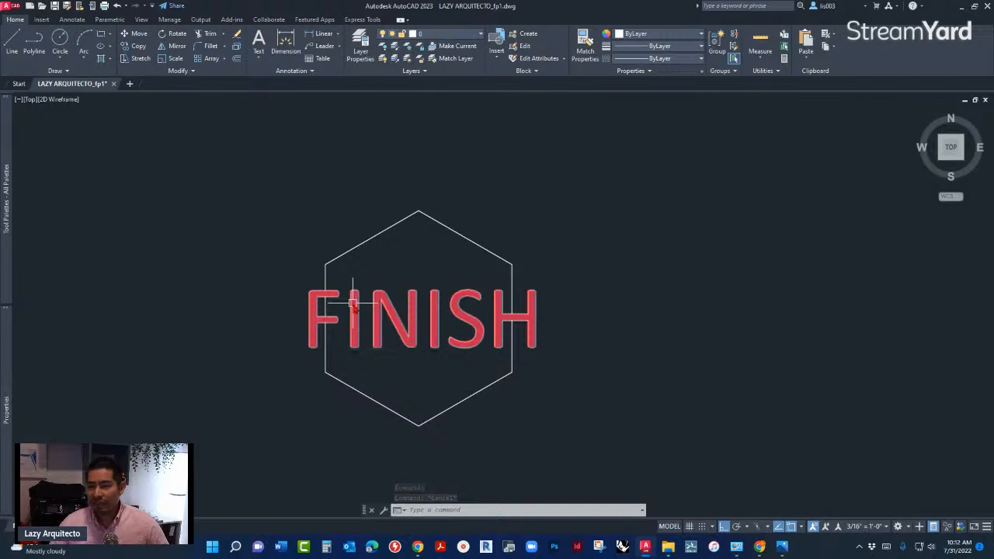
{"action": "scroll", "coordinate": [287, 334], "scroll_direction": "down", "scroll_amount": 2}
{"action": "mouse_move", "coordinate": [350, 326]}
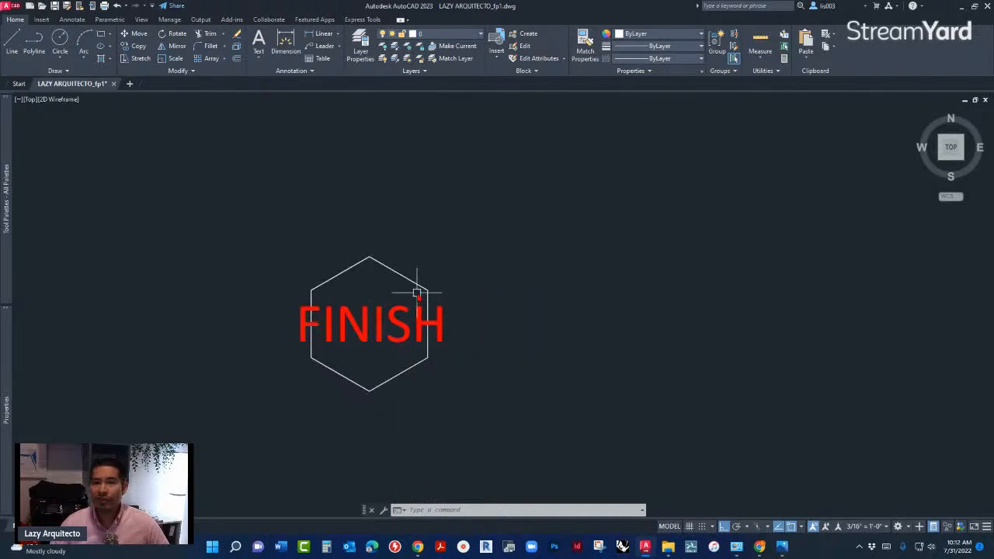
{"action": "left_click", "coordinate": [378, 335]}
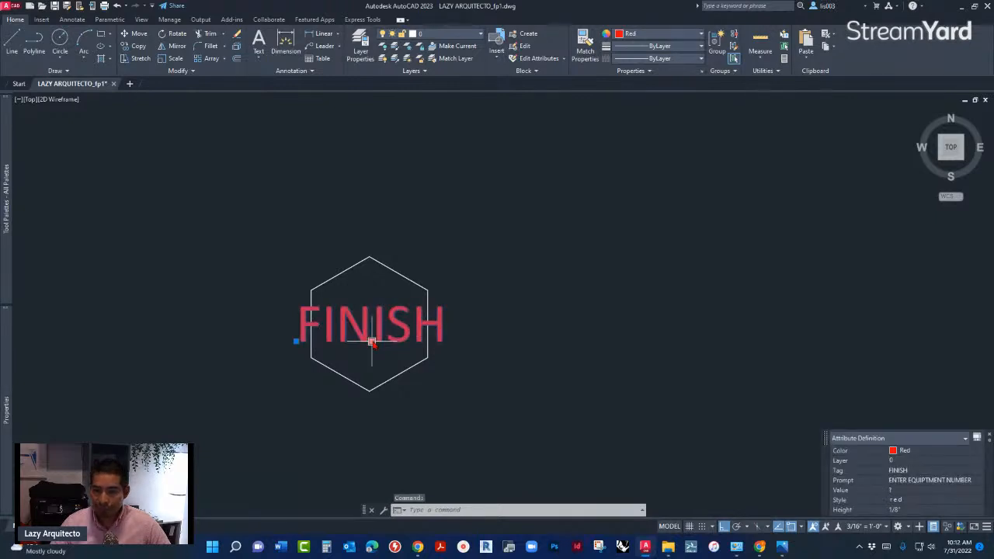
{"action": "type", "text": "m"}
{"action": "key", "text": "Return"}
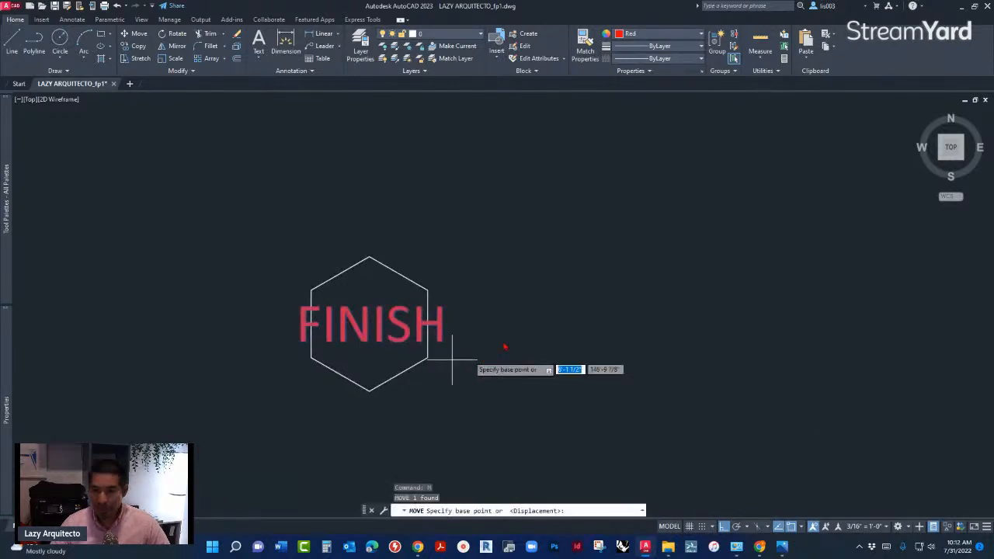
{"action": "left_click", "coordinate": [502, 341]}
{"action": "left_click", "coordinate": [512, 173]}
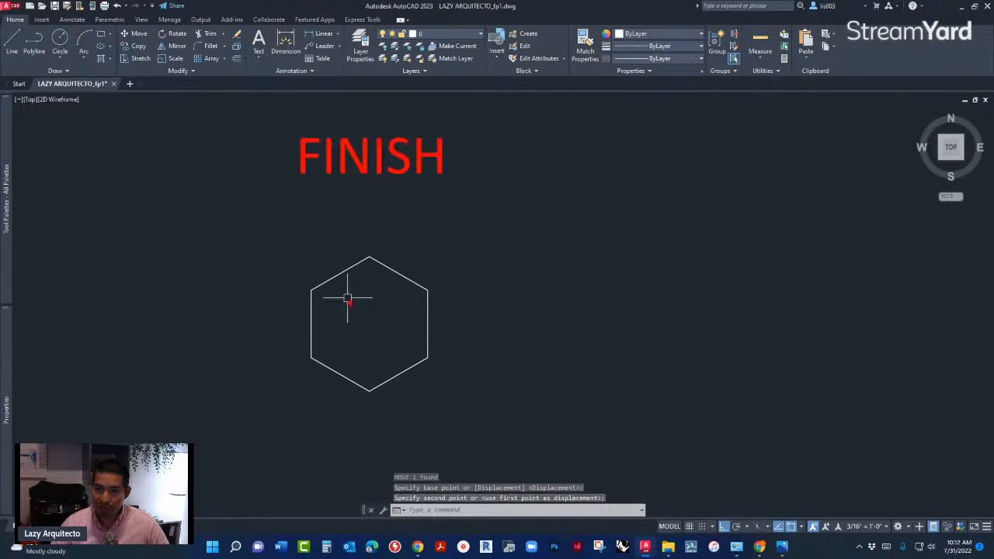
- Define a new attribute with tag TAGNUMBER, prompt "Enter Tag Number", default value W1A and Middle center justification
{"action": "type", "text": "ATT"}
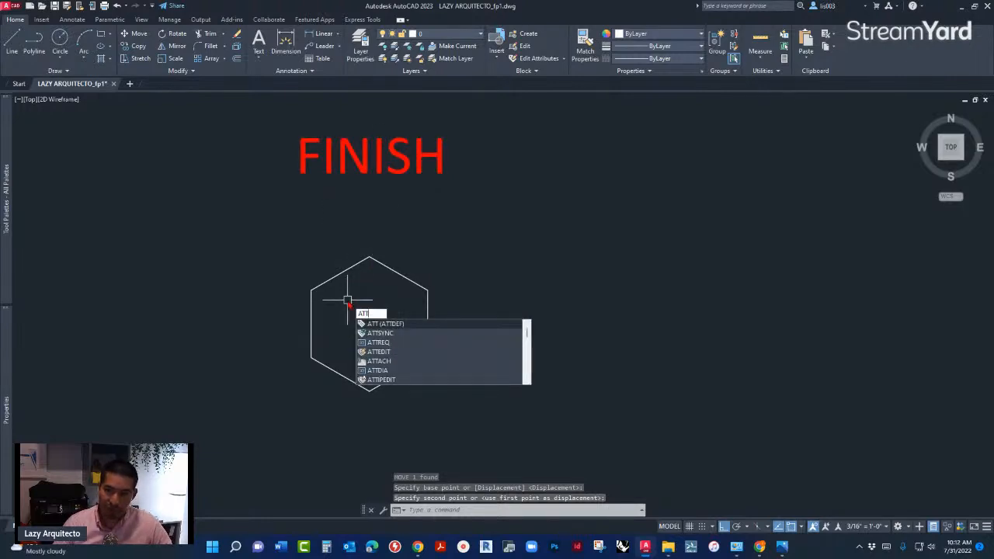
{"action": "left_click", "coordinate": [422, 328]}
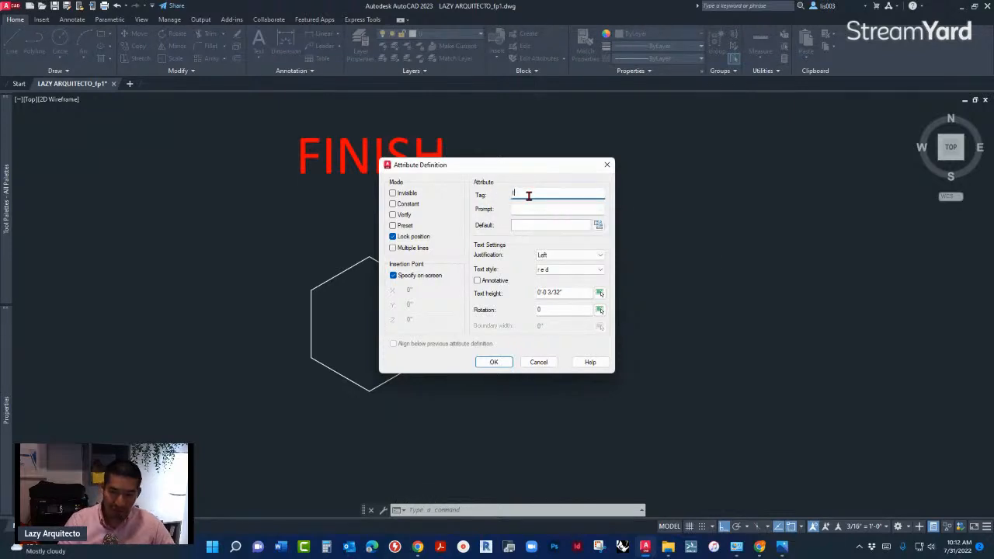
{"action": "type", "text": "TAGNUMBER"}
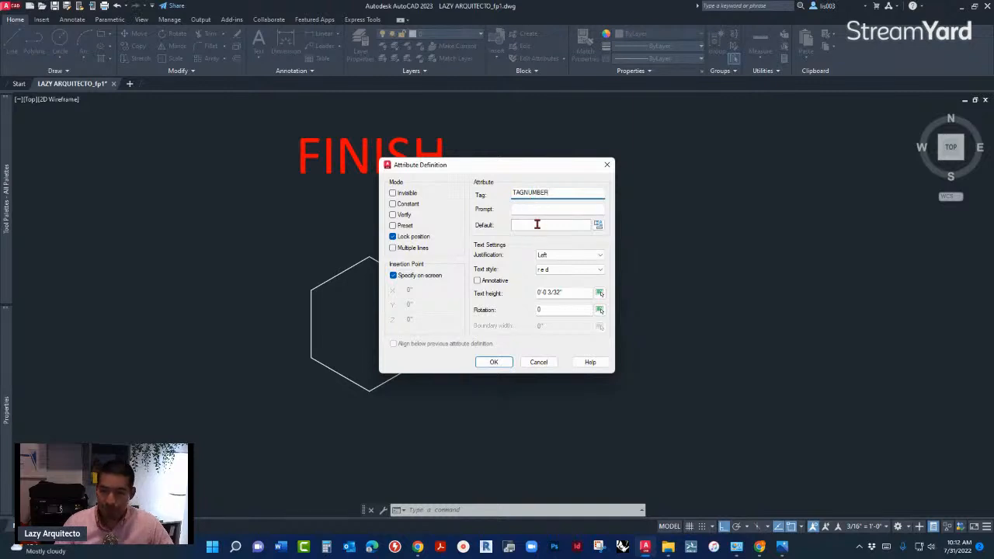
{"action": "left_click", "coordinate": [539, 210]}
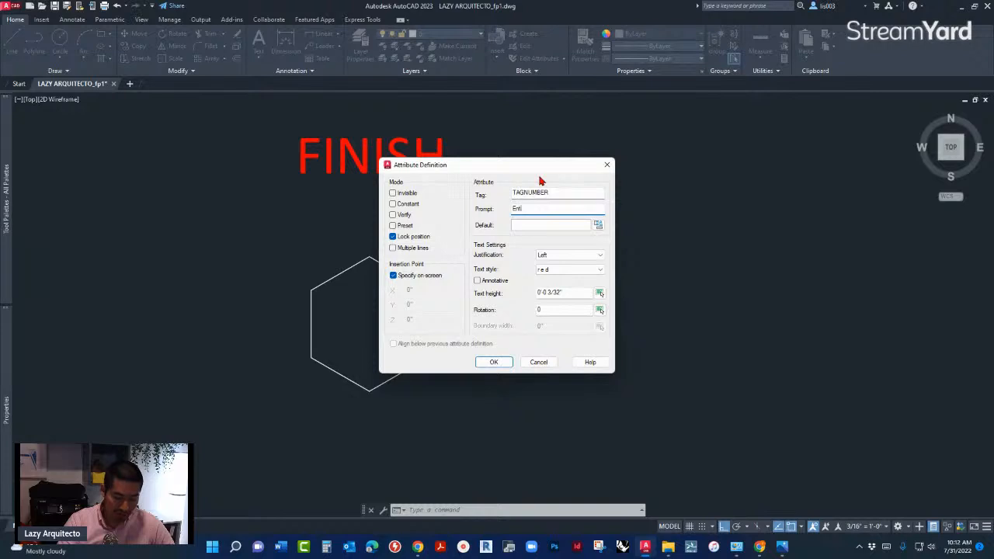
{"action": "type", "text": "Enter Tag Number"}
{"action": "left_click", "coordinate": [550, 225]}
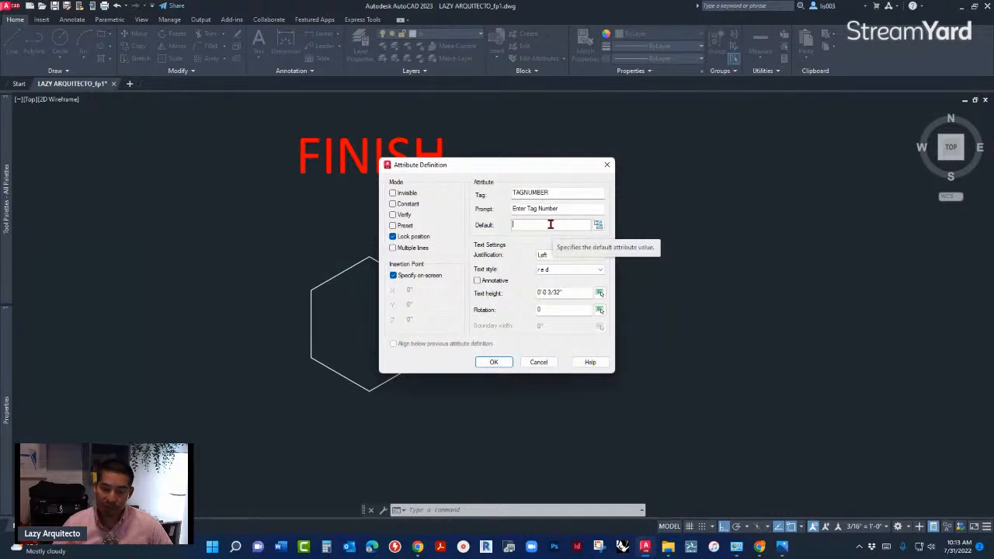
{"action": "type", "text": "W"}
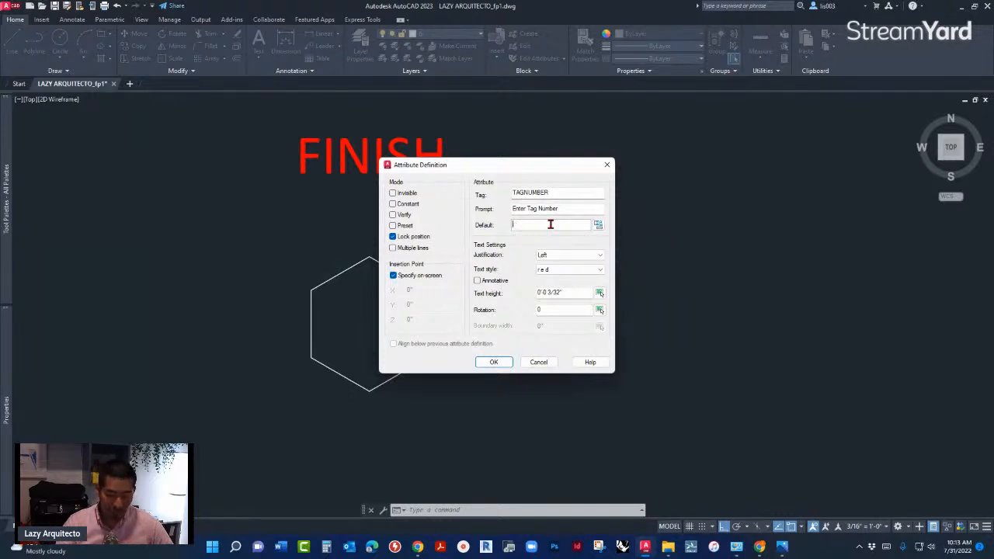
{"action": "type", "text": "W1A"}
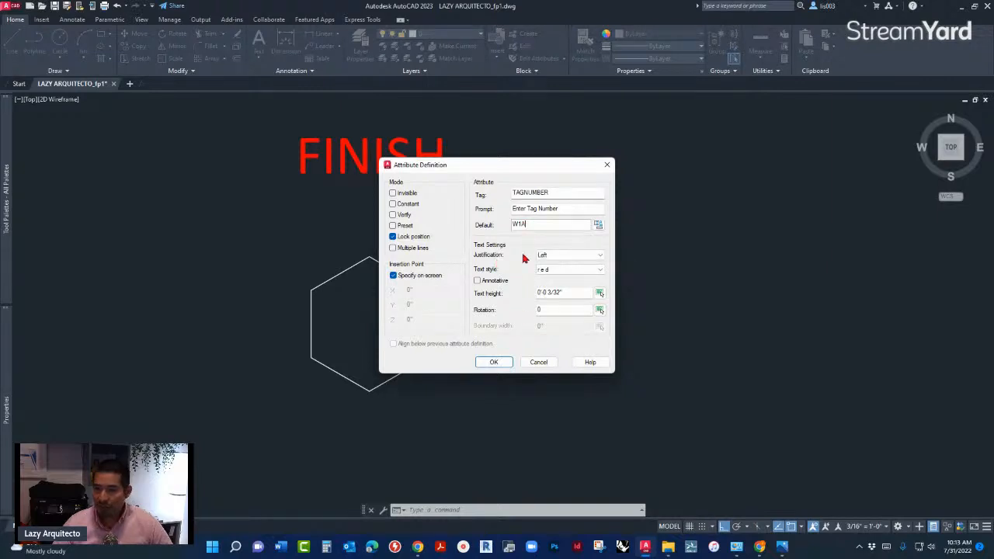
{"action": "left_click", "coordinate": [547, 255]}
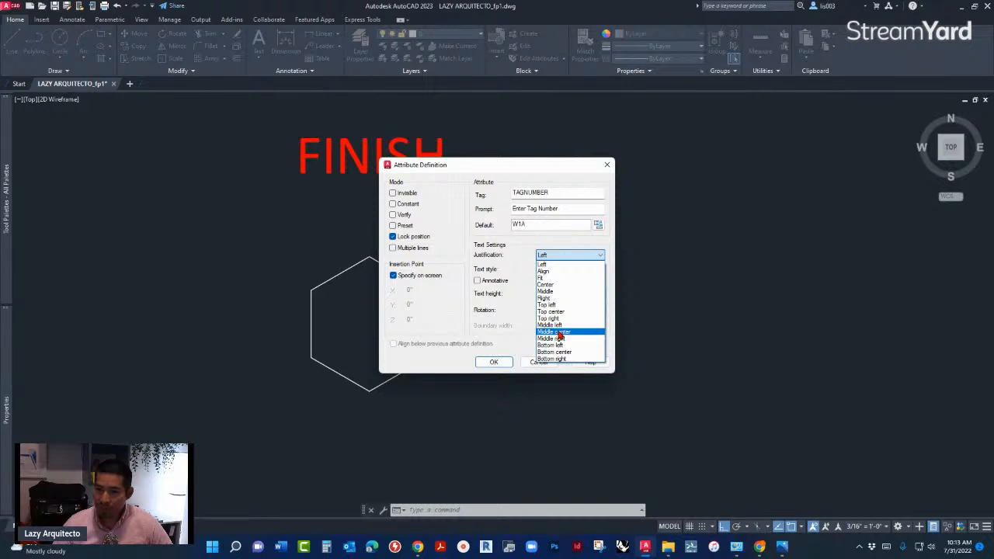
{"action": "left_click", "coordinate": [559, 332]}
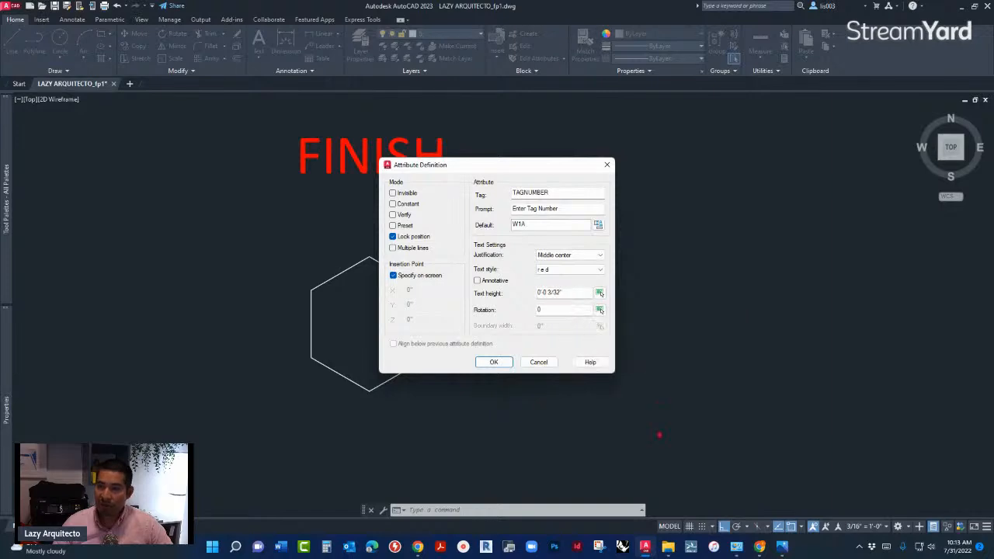
- Consult the text heights in autocad scale chart.png, and place the TAGNUMBER attribute at the hexagon's center
{"action": "left_click", "coordinate": [784, 547]}
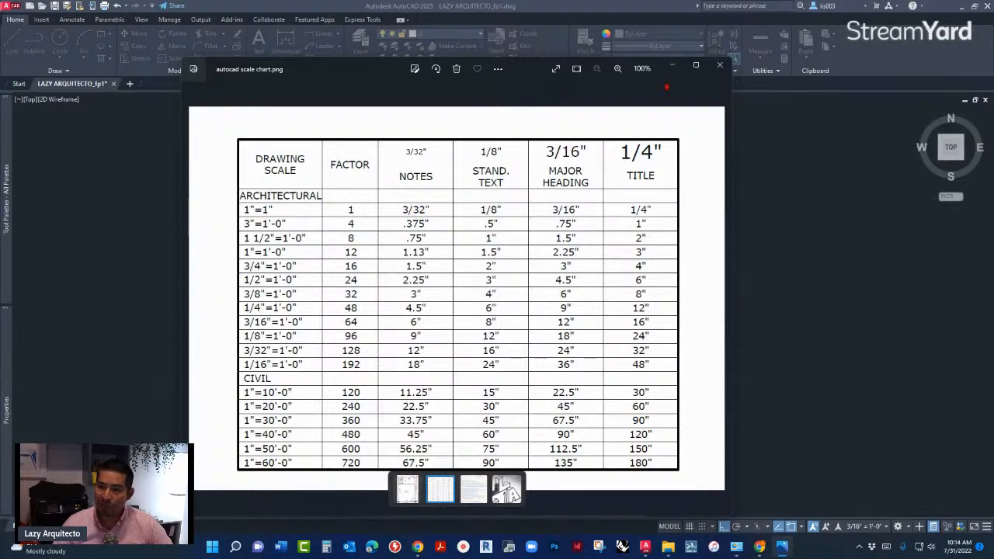
{"action": "left_click", "coordinate": [672, 68]}
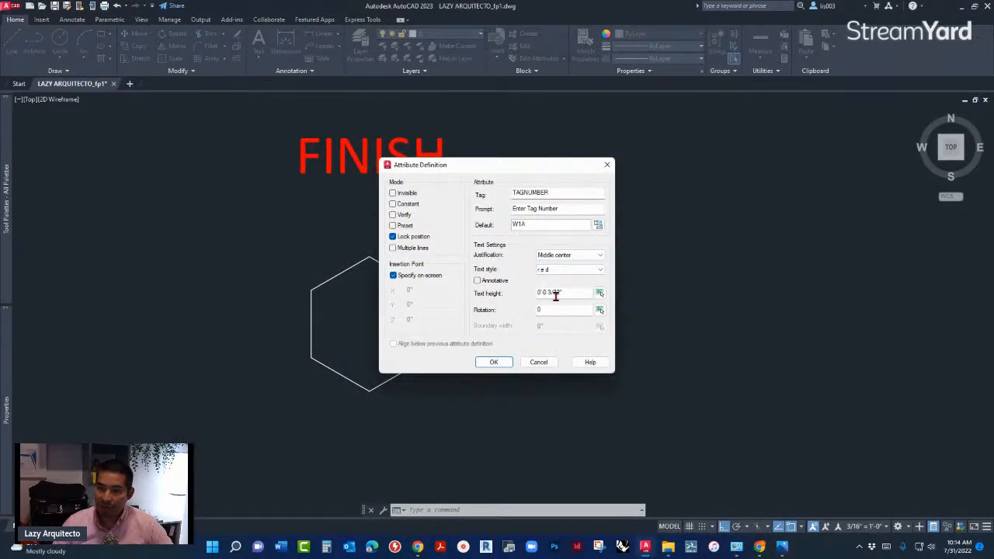
{"action": "left_click", "coordinate": [494, 363]}
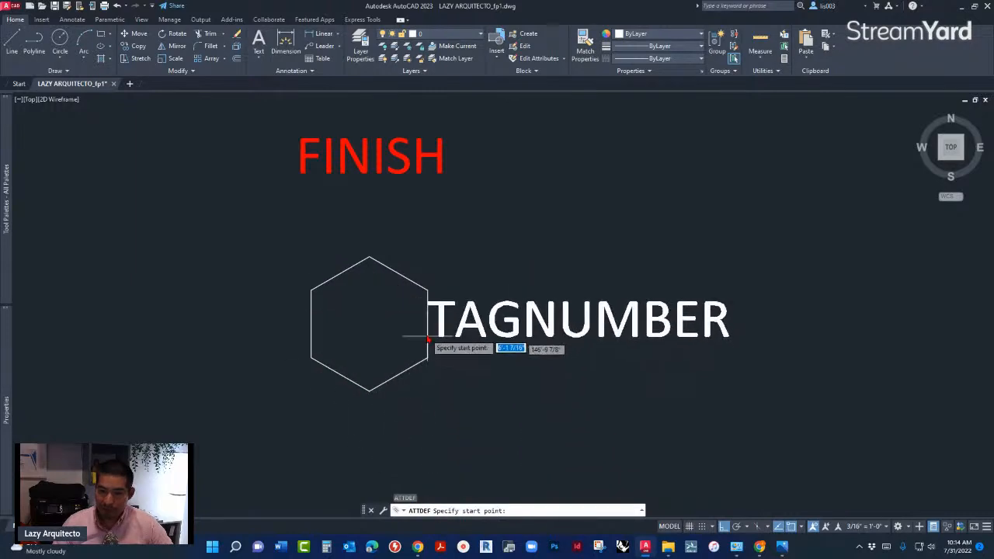
{"action": "left_click", "coordinate": [369, 325]}
{"action": "scroll", "coordinate": [394, 337], "scroll_direction": "down", "scroll_amount": 2}
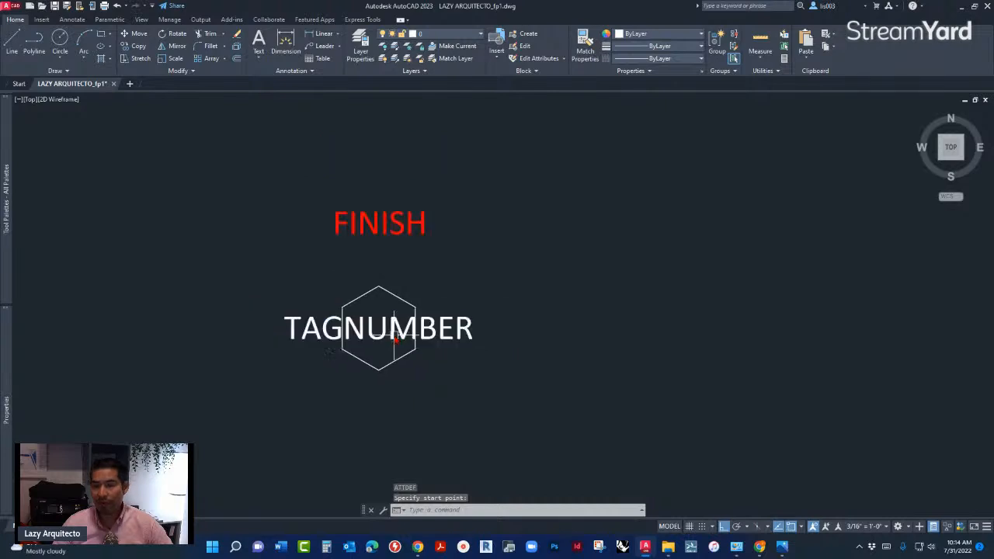
- Change the color of the TAGNUMBER attribute in the hexagon to Red
{"action": "left_click", "coordinate": [395, 337]}
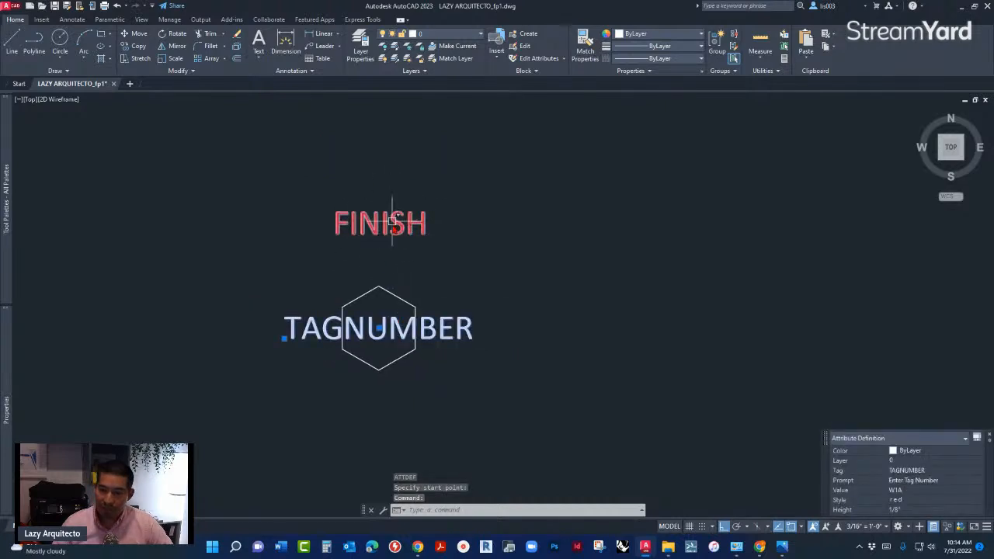
{"action": "left_click", "coordinate": [922, 451]}
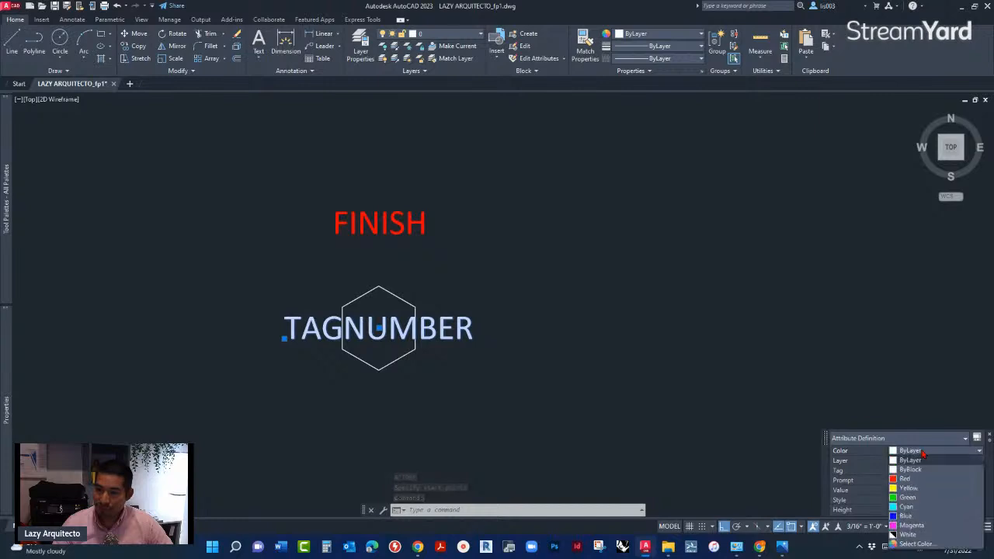
{"action": "left_click", "coordinate": [904, 478]}
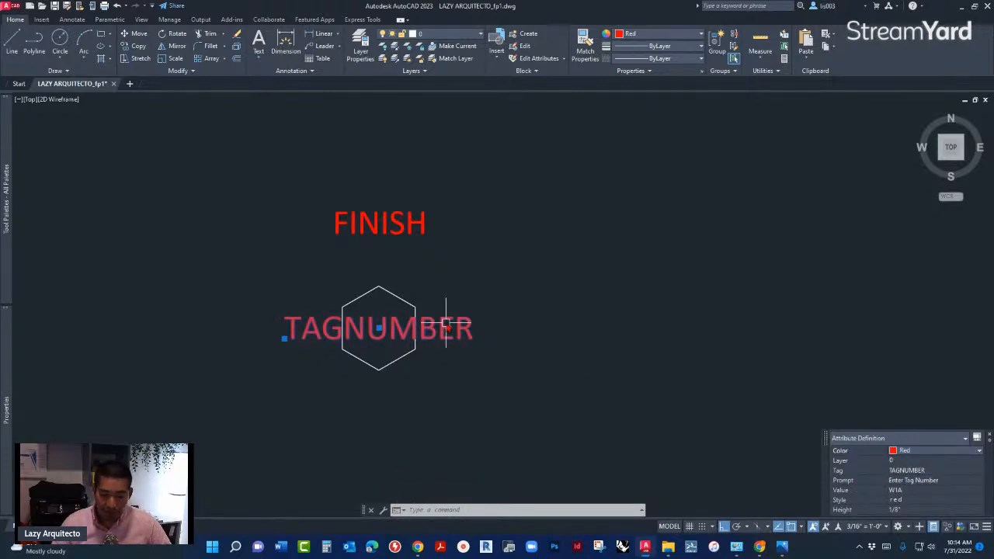
- Create a block named WALL-TAG from the hexagon and its TAGNUMBER attribute, with the base point at the hexagon's center
{"action": "key", "text": "Escape"}
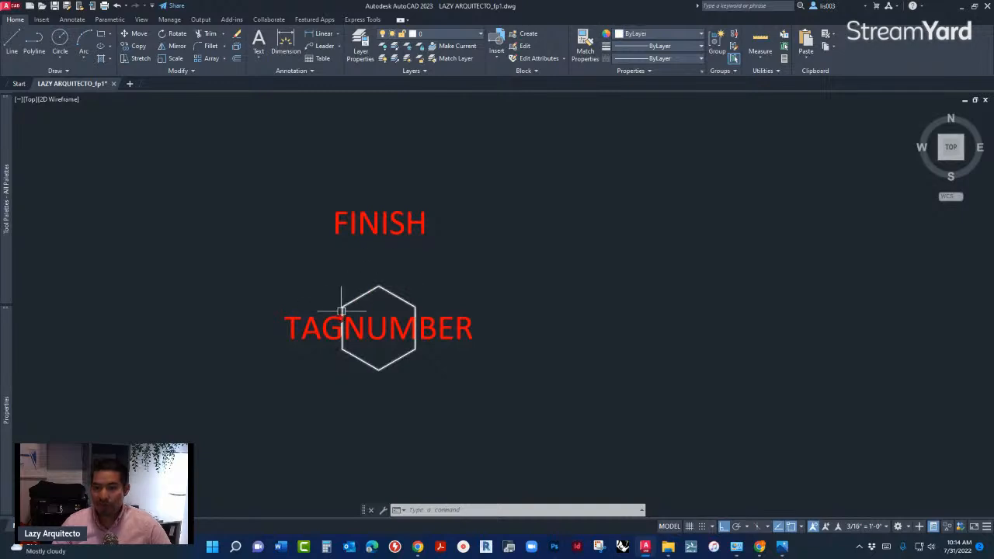
{"action": "scroll", "coordinate": [323, 330], "scroll_direction": "up", "scroll_amount": 2}
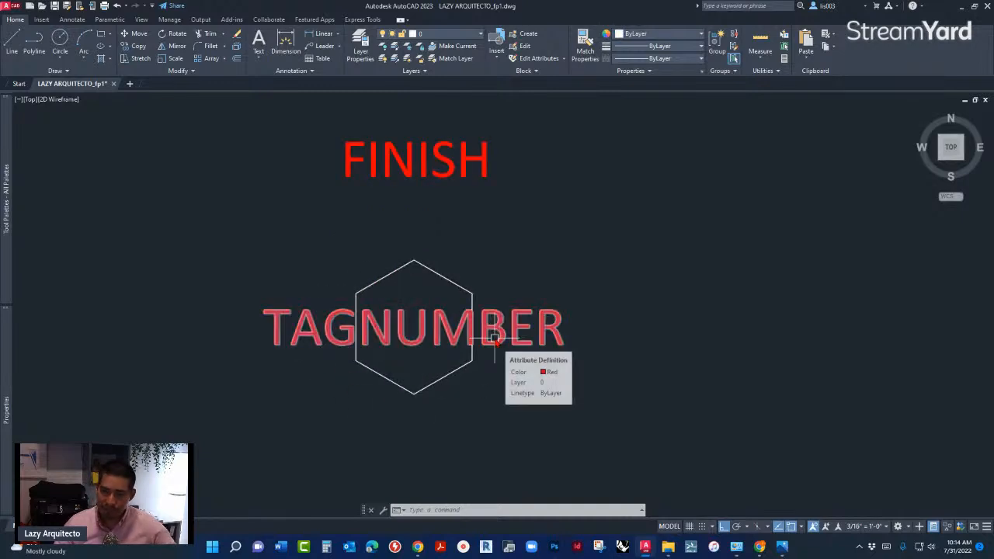
{"action": "left_click", "coordinate": [495, 384]}
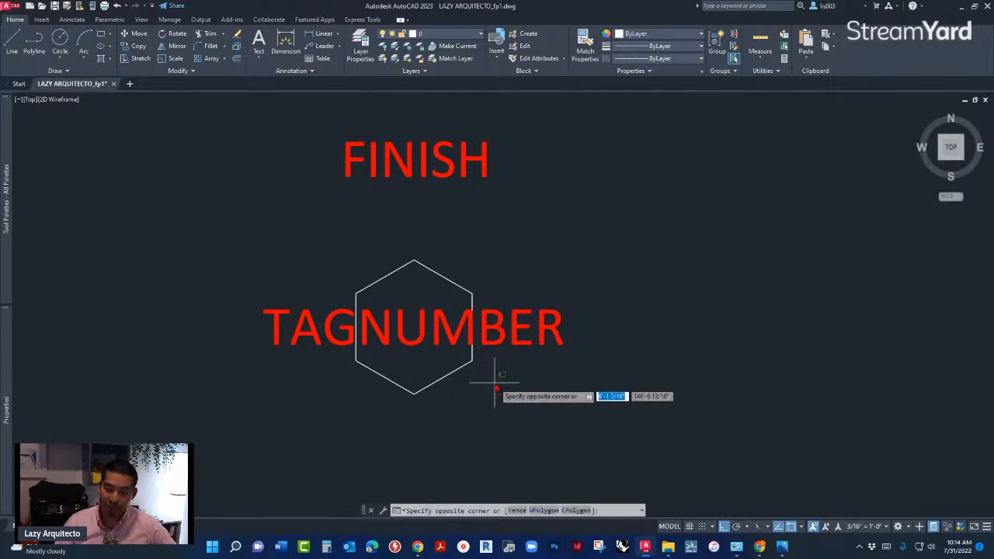
{"action": "left_click", "coordinate": [325, 266]}
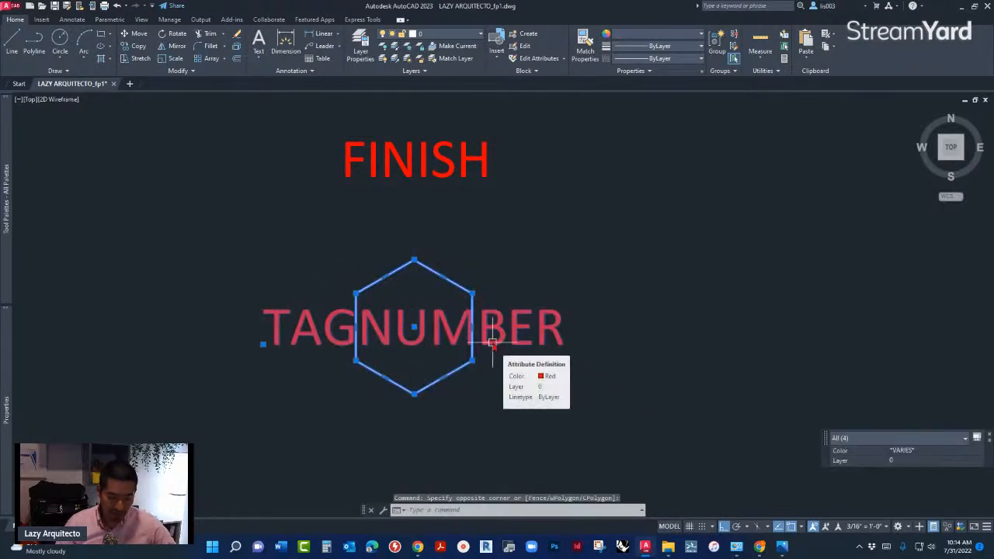
{"action": "type", "text": "B"}
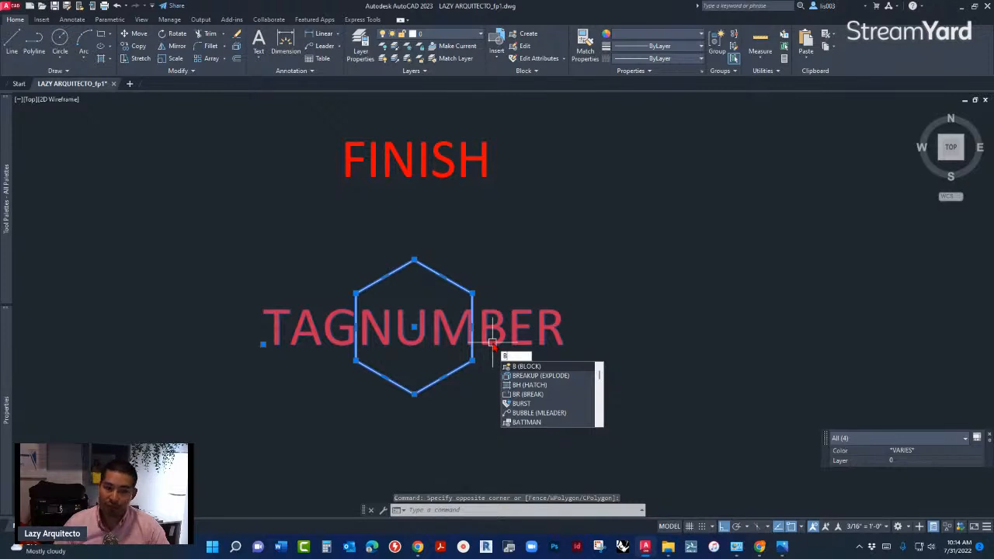
{"action": "key", "text": "Return"}
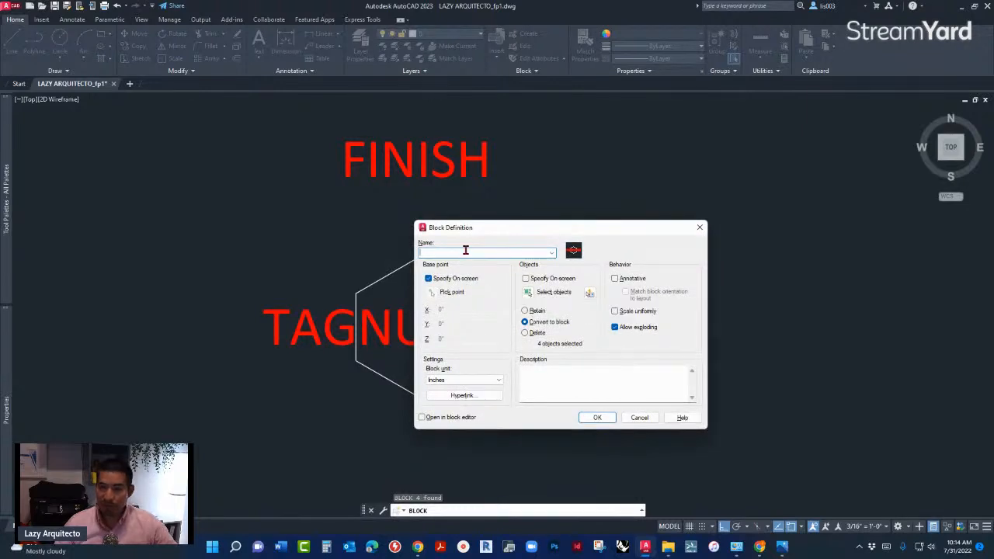
{"action": "type", "text": "w"}
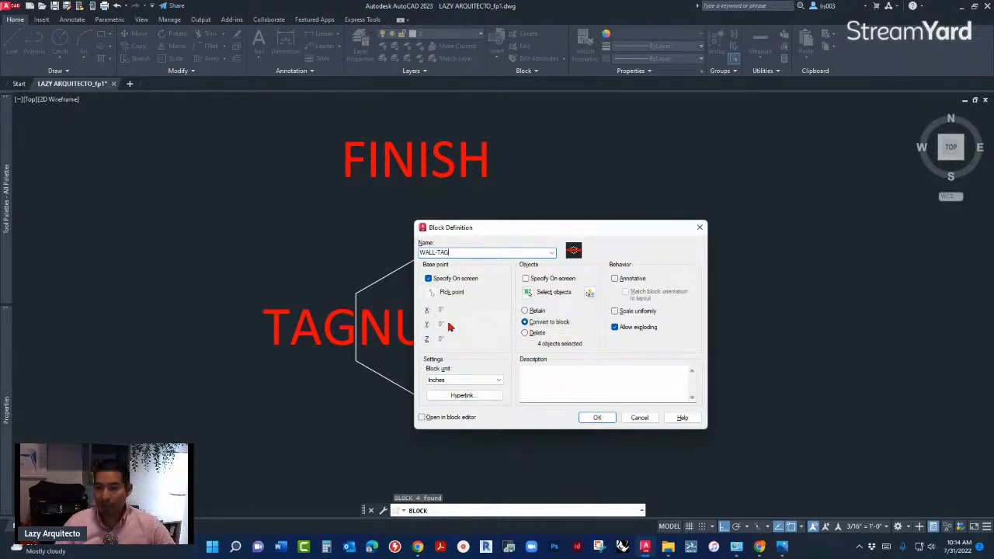
{"action": "left_click", "coordinate": [588, 419]}
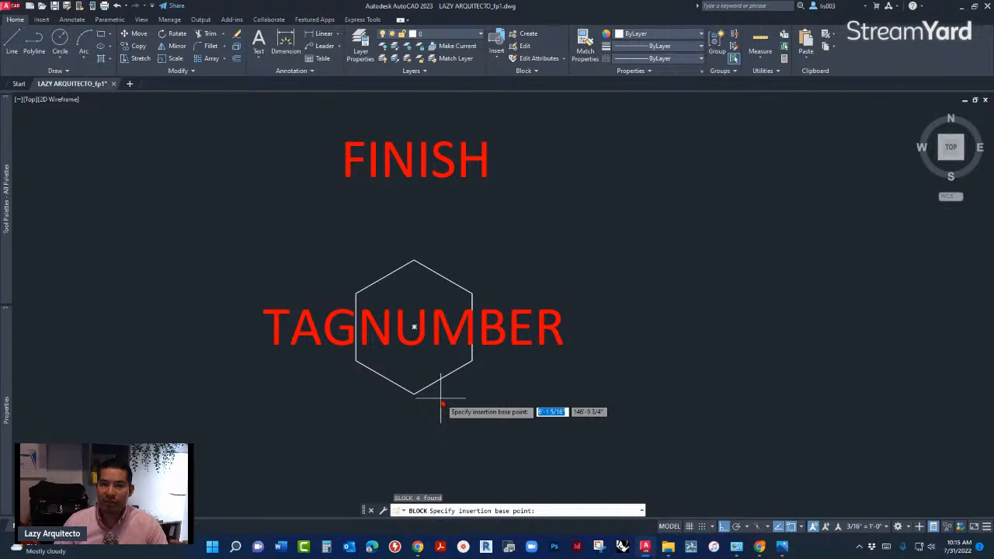
{"action": "left_click", "coordinate": [414, 328]}
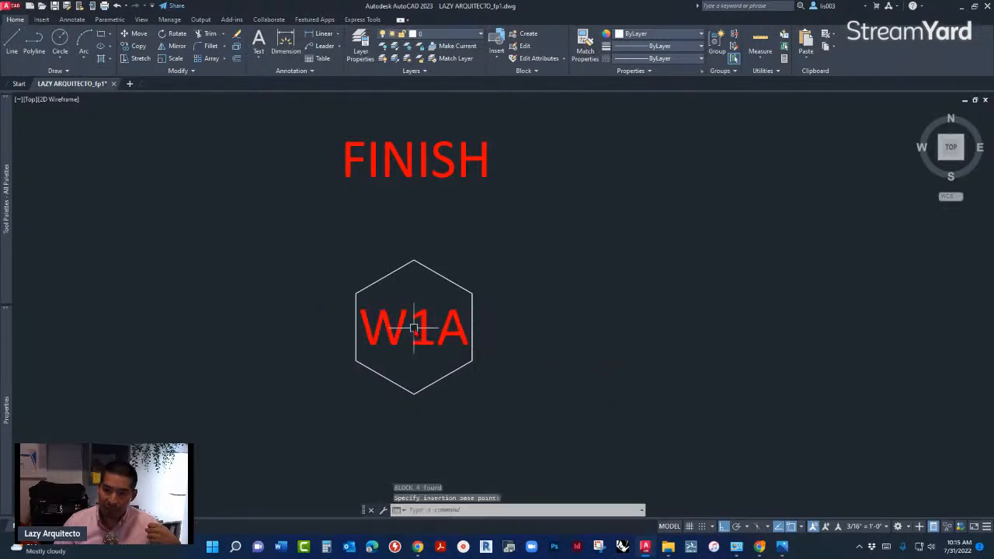
{"action": "left_click", "coordinate": [379, 289]}
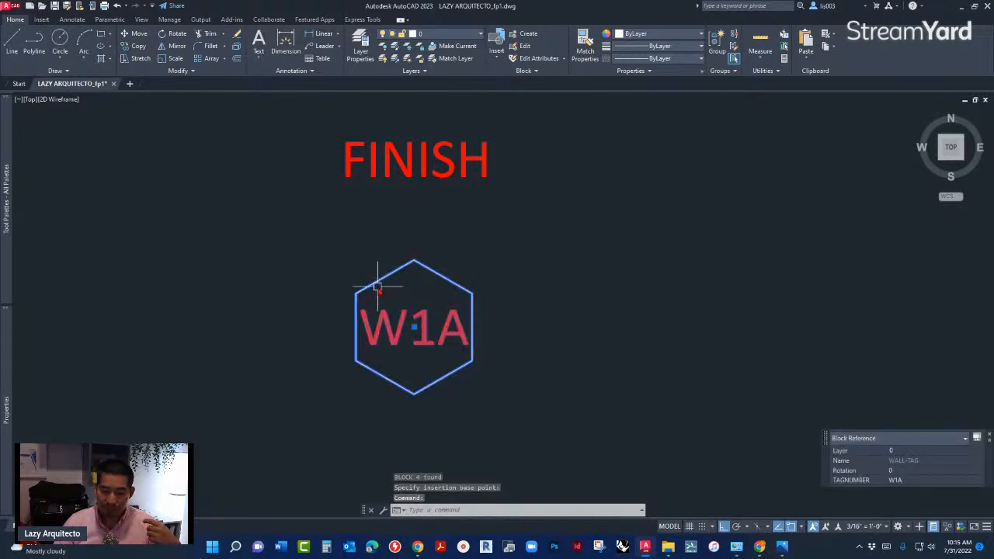
{"action": "scroll", "coordinate": [372, 326], "scroll_direction": "down", "scroll_amount": 4}
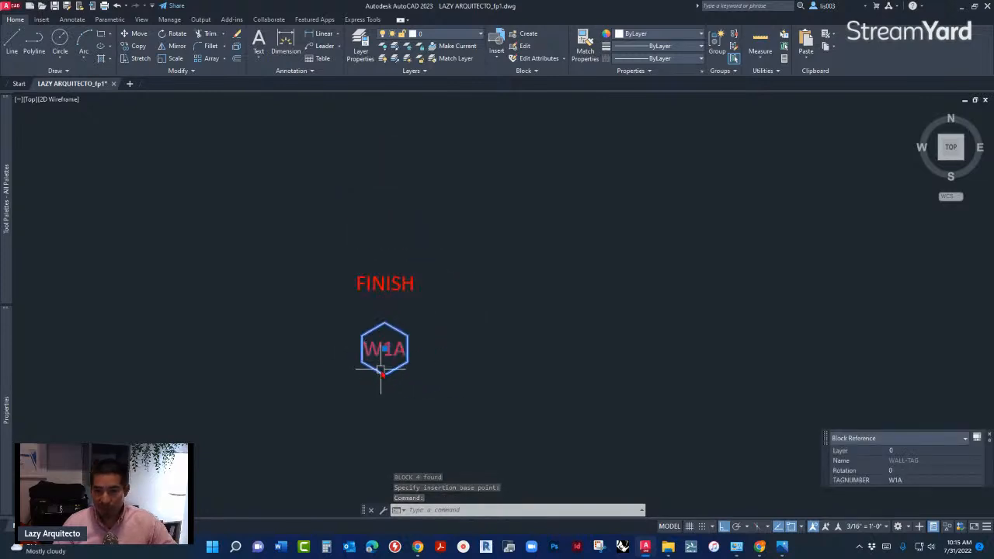
{"action": "middle_click_drag", "start_coordinate": [410, 373], "coordinate": [262, 378]}
{"action": "type", "text": "co"}
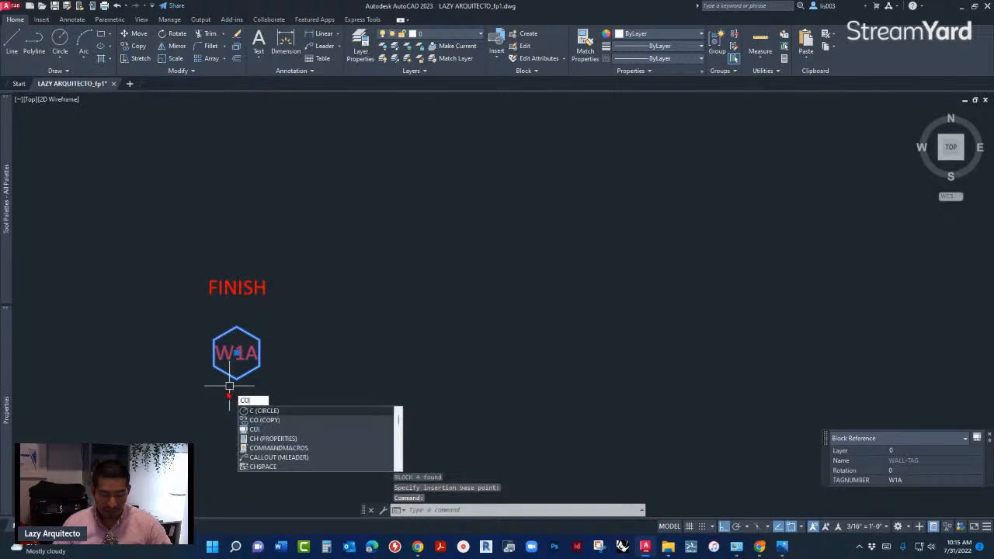
{"action": "key", "text": "Return"}
{"action": "left_click", "coordinate": [237, 353]}
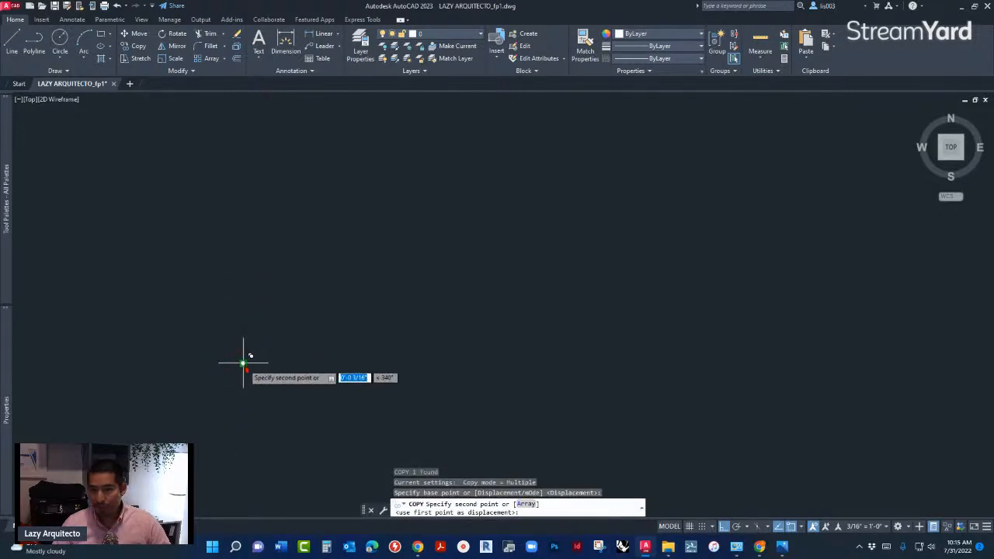
{"action": "key", "text": "Escape"}
- Examine the W1A wall tags with leader lines, both on the stock room wall and in the empty space beside the floor plan
{"action": "scroll", "coordinate": [256, 367], "scroll_direction": "up", "scroll_amount": 5}
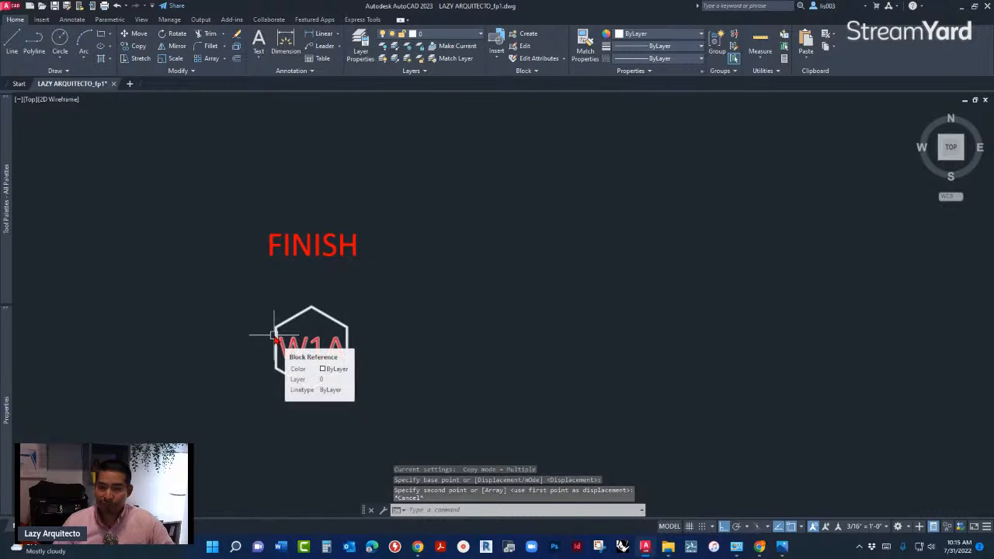
{"action": "scroll", "coordinate": [274, 335], "scroll_direction": "down", "scroll_amount": 10}
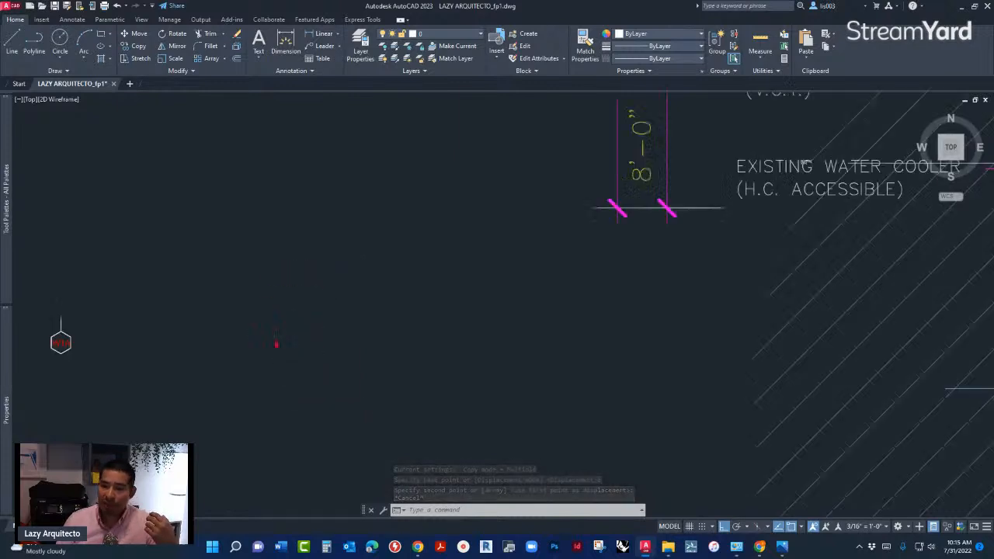
{"action": "scroll", "coordinate": [810, 302], "scroll_direction": "up", "scroll_amount": 5}
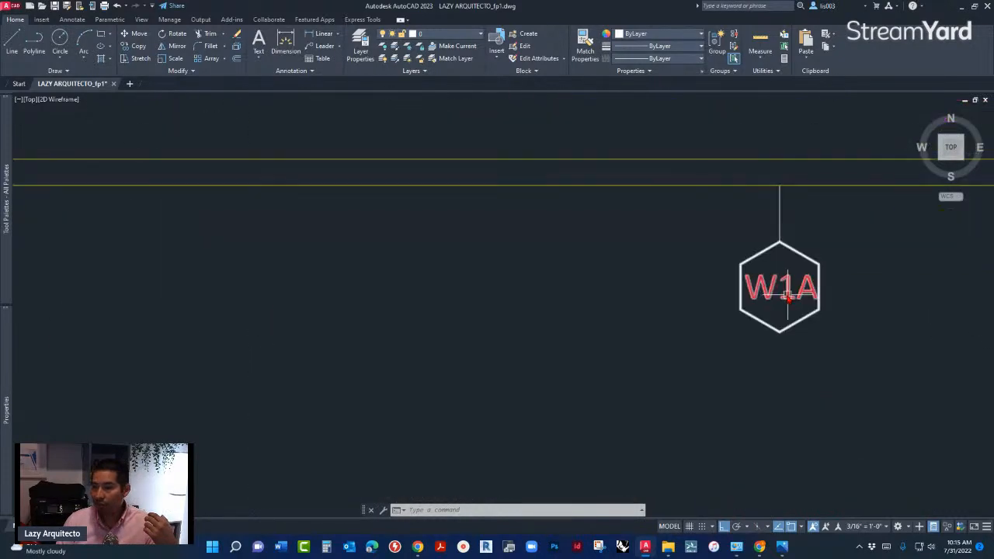
{"action": "left_click", "coordinate": [778, 217]}
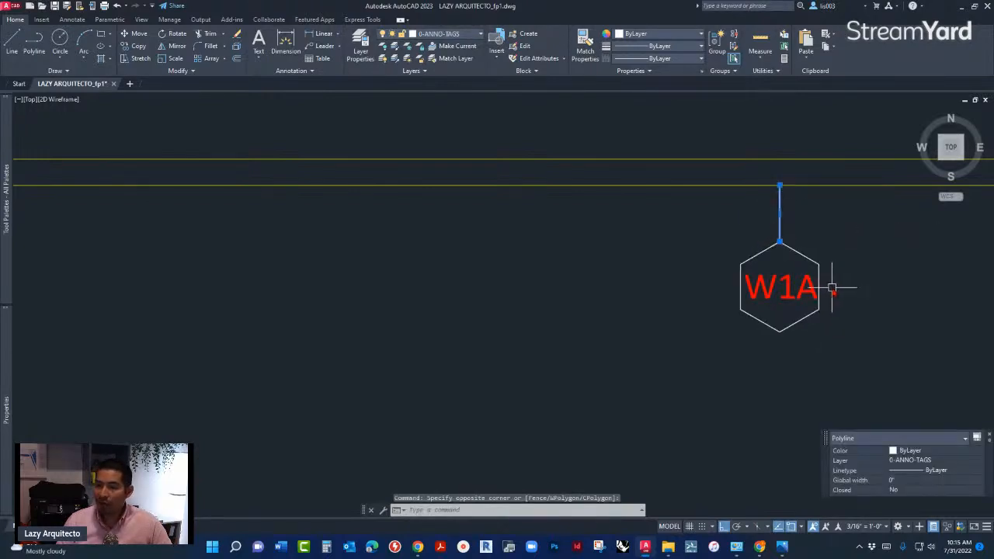
{"action": "left_click", "coordinate": [831, 316]}
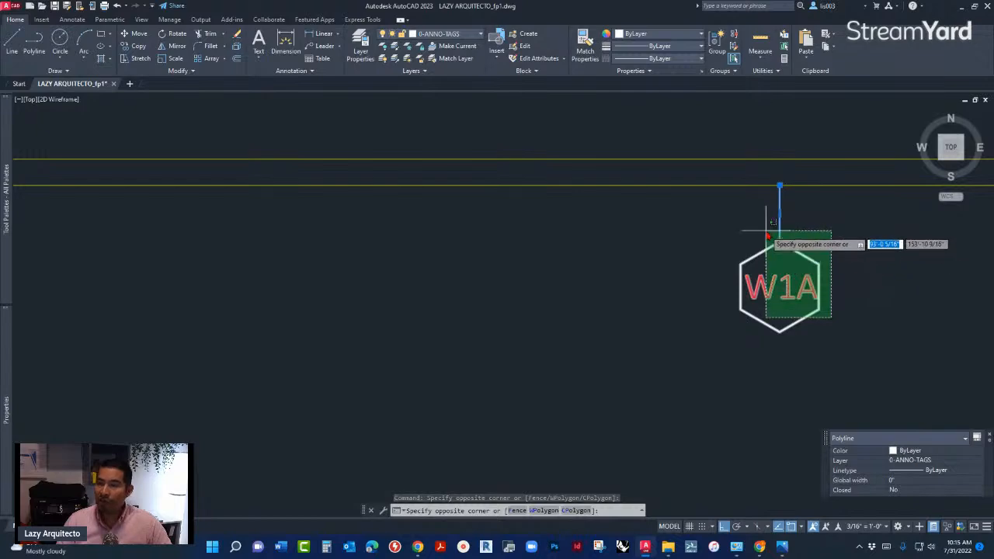
{"action": "key", "text": "Escape"}
{"action": "scroll", "coordinate": [832, 276], "scroll_direction": "down", "scroll_amount": 10}
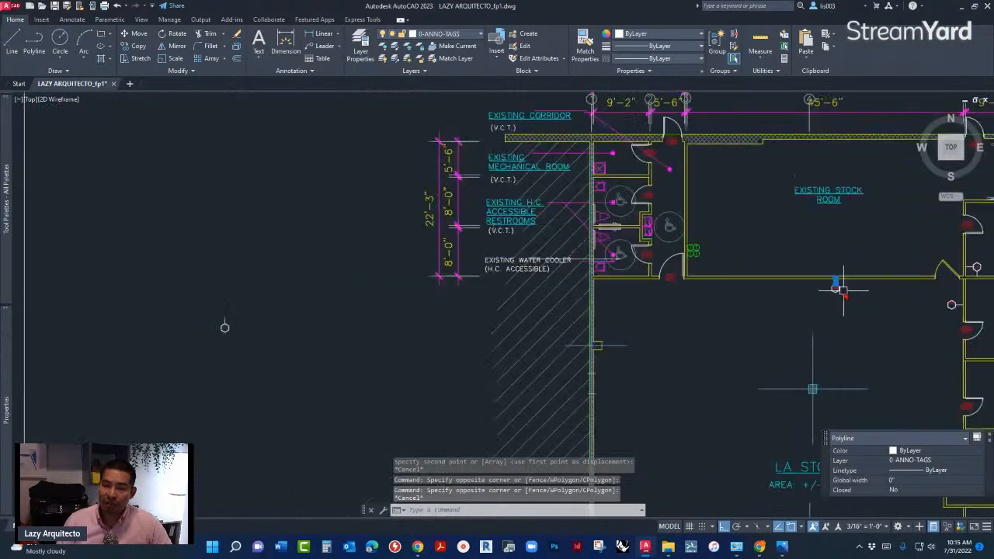
{"action": "key", "text": "Escape"}
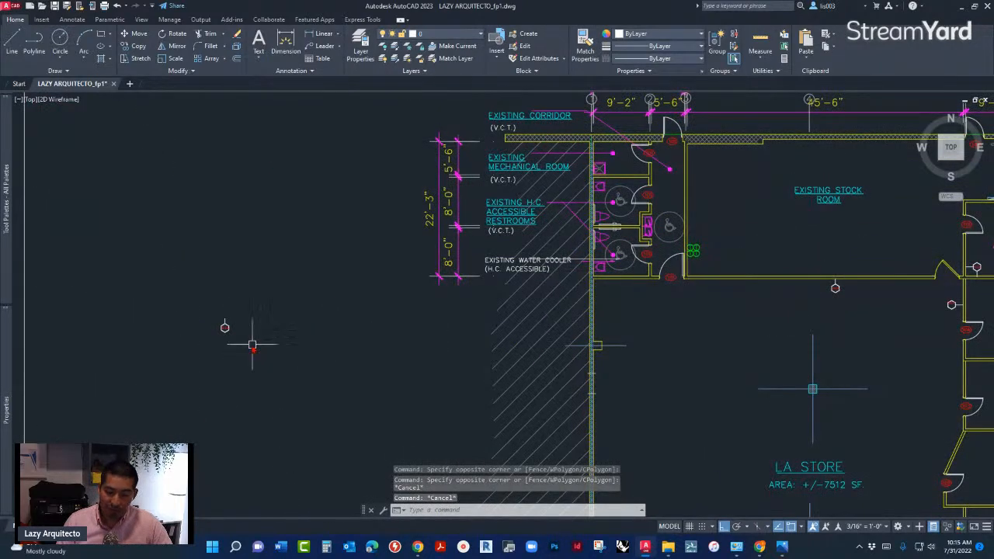
{"action": "scroll", "coordinate": [224, 328], "scroll_direction": "up", "scroll_amount": 10}
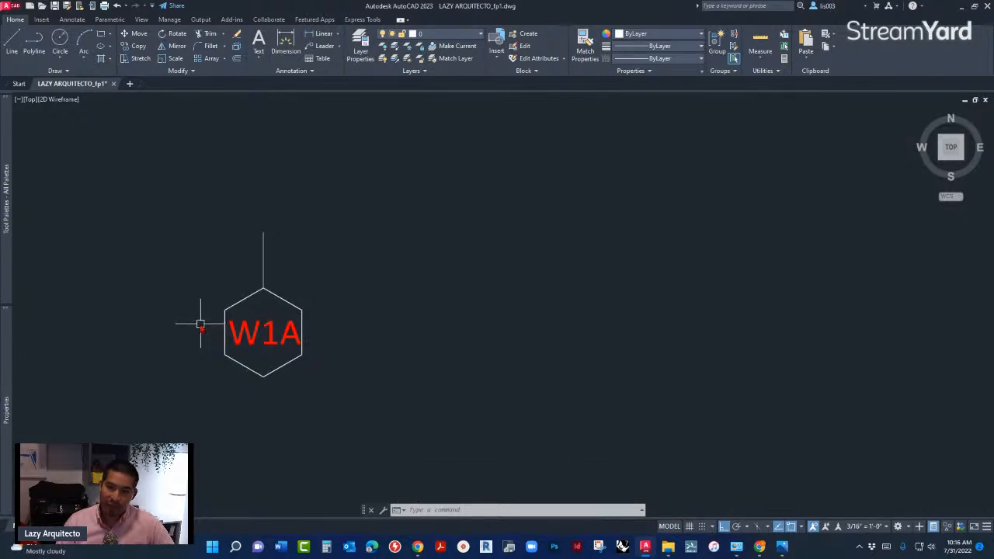
{"action": "scroll", "coordinate": [209, 336], "scroll_direction": "up", "scroll_amount": 2}
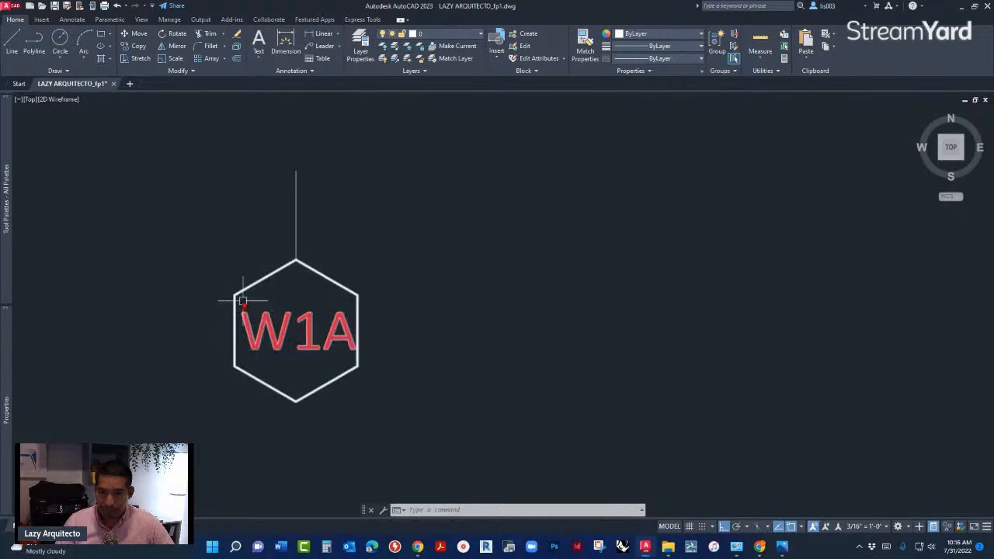
{"action": "scroll", "coordinate": [237, 317], "scroll_direction": "down", "scroll_amount": 5}
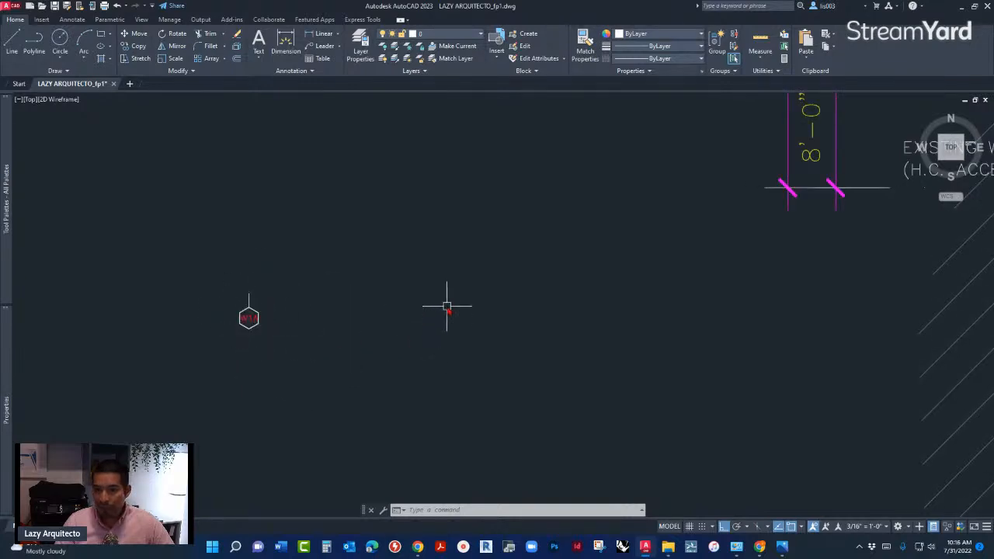
- Delete the leftover FINISH attribute text above the new W1A hexagon tag
{"action": "scroll", "coordinate": [451, 312], "scroll_direction": "up", "scroll_amount": 5}
{"action": "scroll", "coordinate": [465, 305], "scroll_direction": "up", "scroll_amount": 4}
{"action": "scroll", "coordinate": [465, 308], "scroll_direction": "up", "scroll_amount": 4}
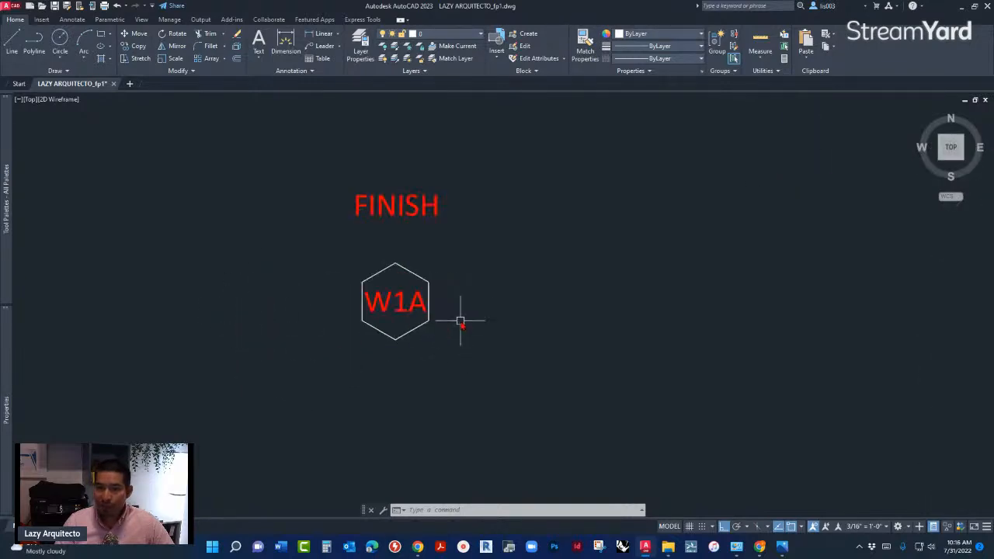
{"action": "middle_click_drag", "start_coordinate": [422, 259], "coordinate": [404, 306]}
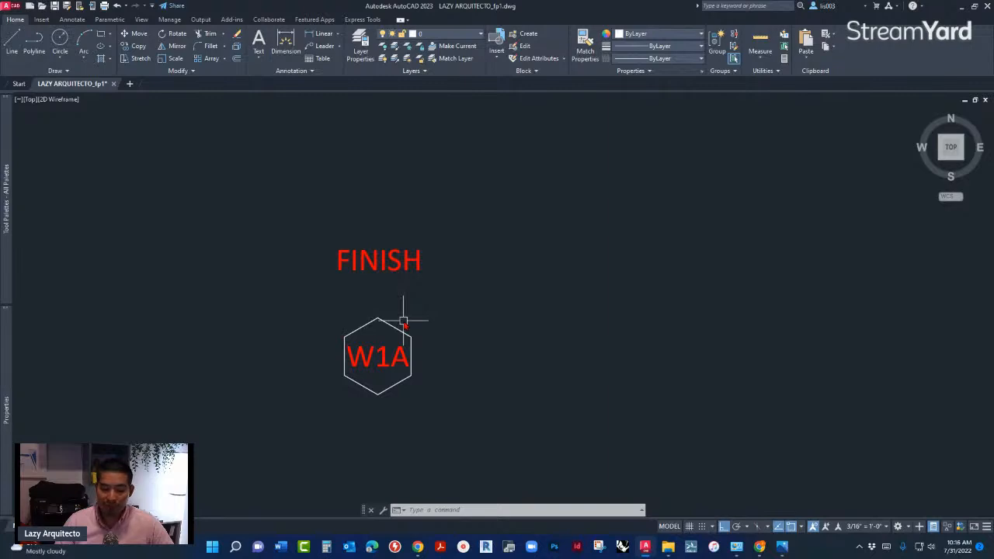
{"action": "scroll", "coordinate": [400, 315], "scroll_direction": "up", "scroll_amount": 2}
{"action": "middle_click_drag", "start_coordinate": [399, 313], "coordinate": [327, 318]}
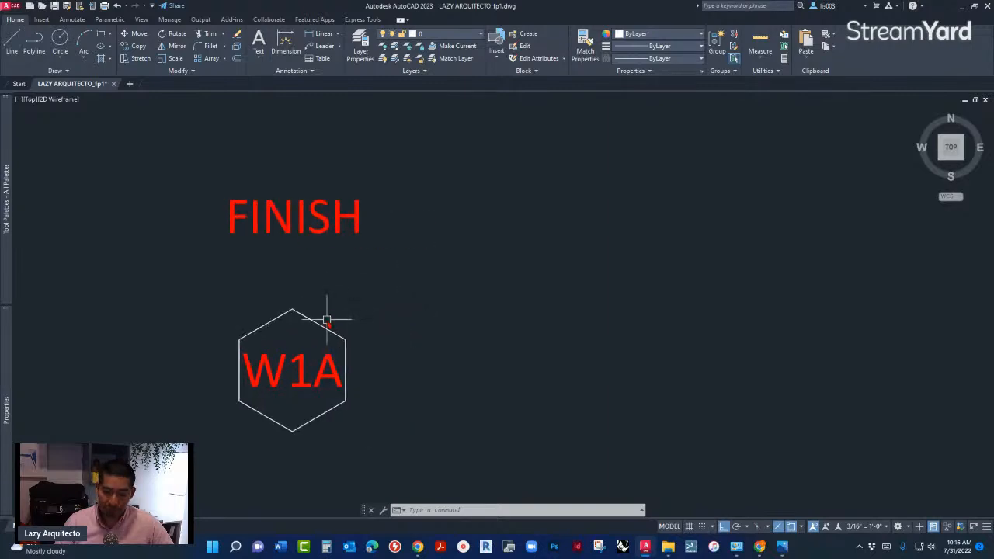
{"action": "left_click", "coordinate": [322, 268]}
{"action": "left_click", "coordinate": [260, 186]}
{"action": "key", "text": "Delete"}
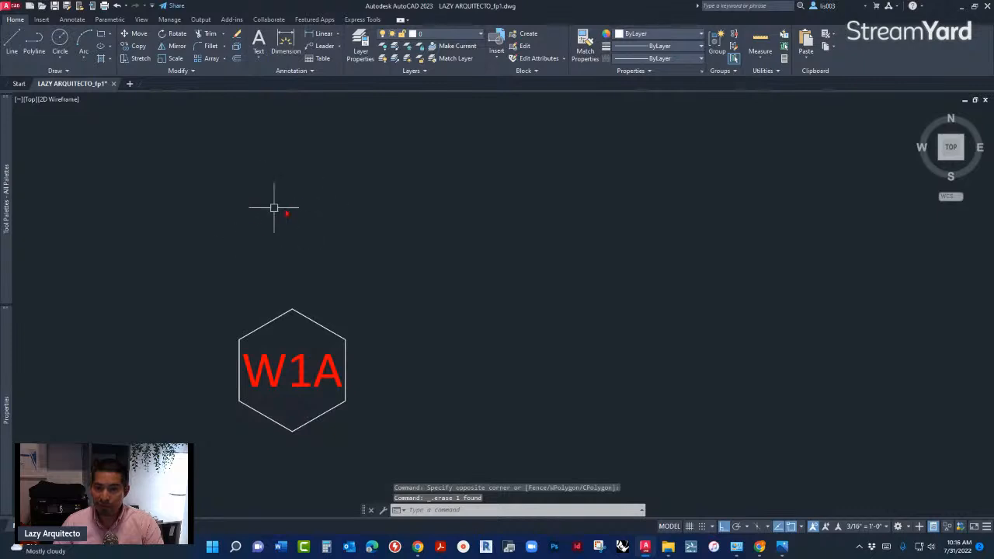
- Open the Multileader Style Manager and place it clear of the W1A hexagon tag
{"action": "middle_click_drag", "start_coordinate": [365, 303], "coordinate": [365, 269]}
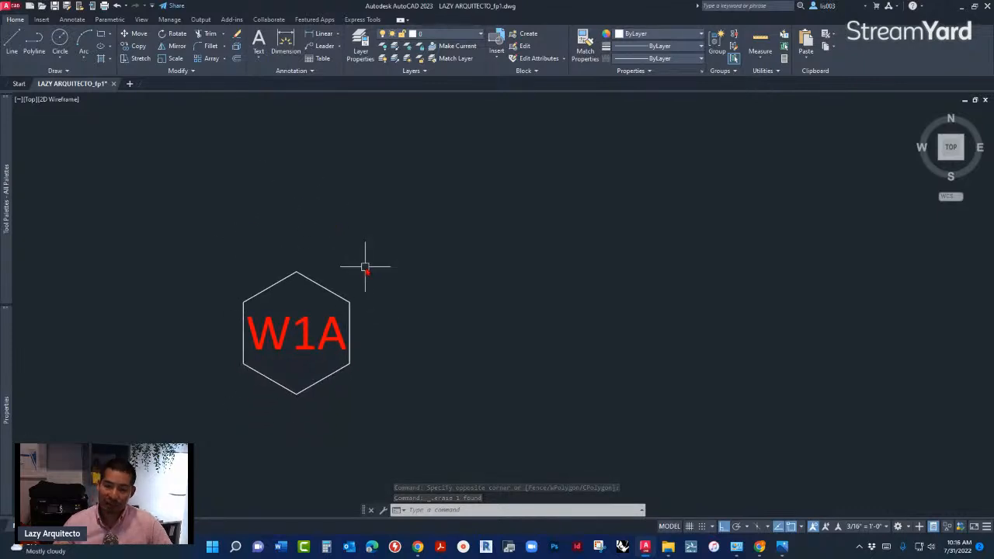
{"action": "type", "text": "MLE"}
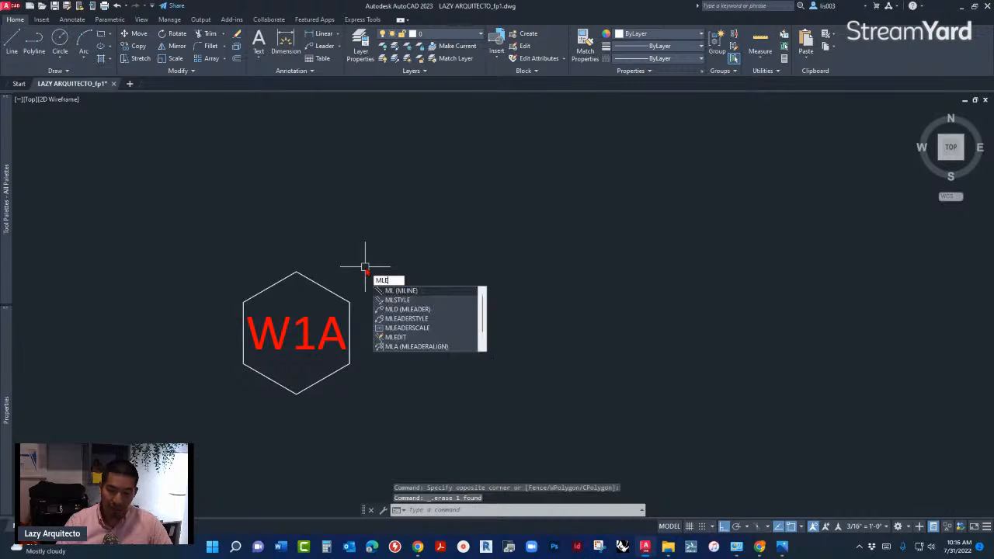
{"action": "type", "text": "ADERSTYLE"}
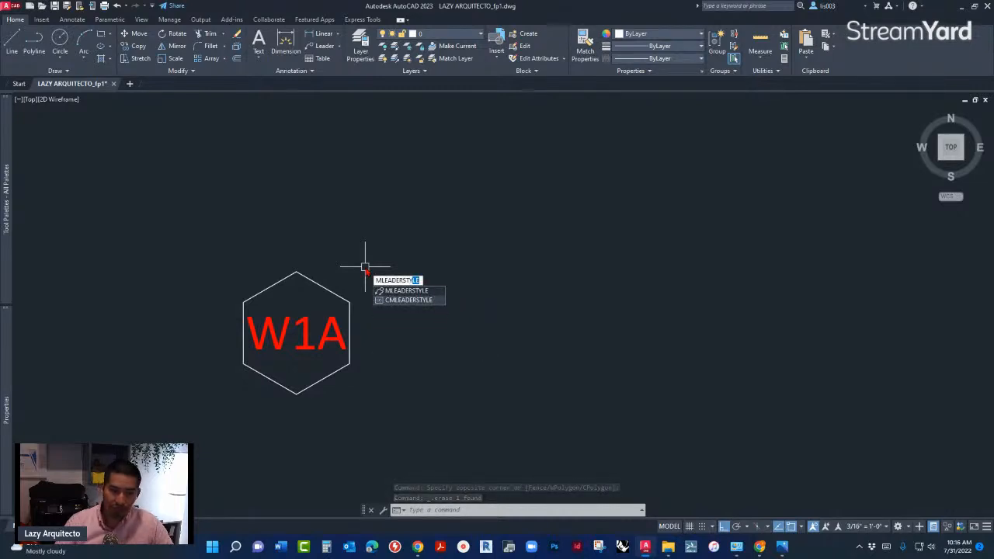
{"action": "left_click", "coordinate": [423, 291]}
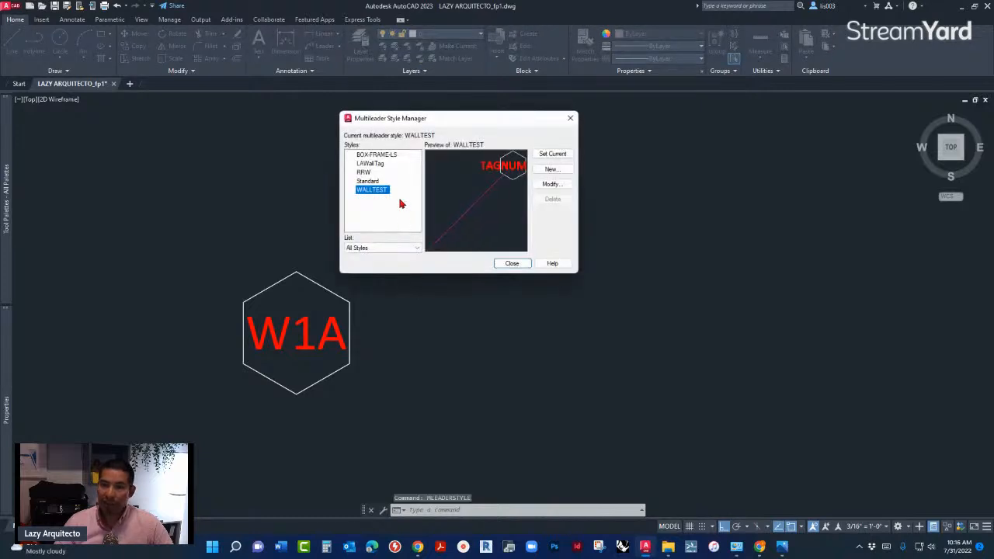
{"action": "left_click_drag", "start_coordinate": [437, 117], "coordinate": [431, 188]}
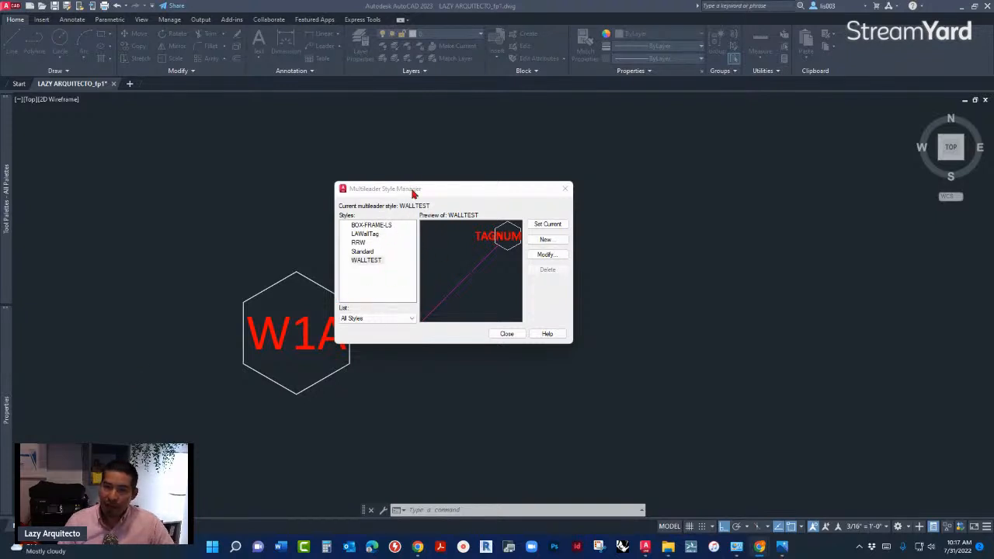
{"action": "left_click_drag", "start_coordinate": [413, 193], "coordinate": [401, 196]}
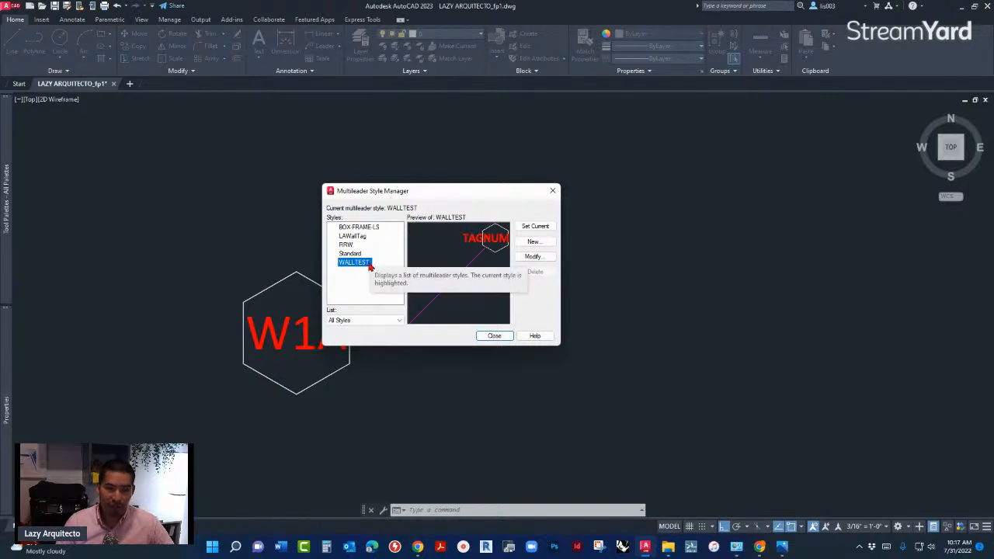
{"action": "left_click_drag", "start_coordinate": [380, 193], "coordinate": [450, 198]}
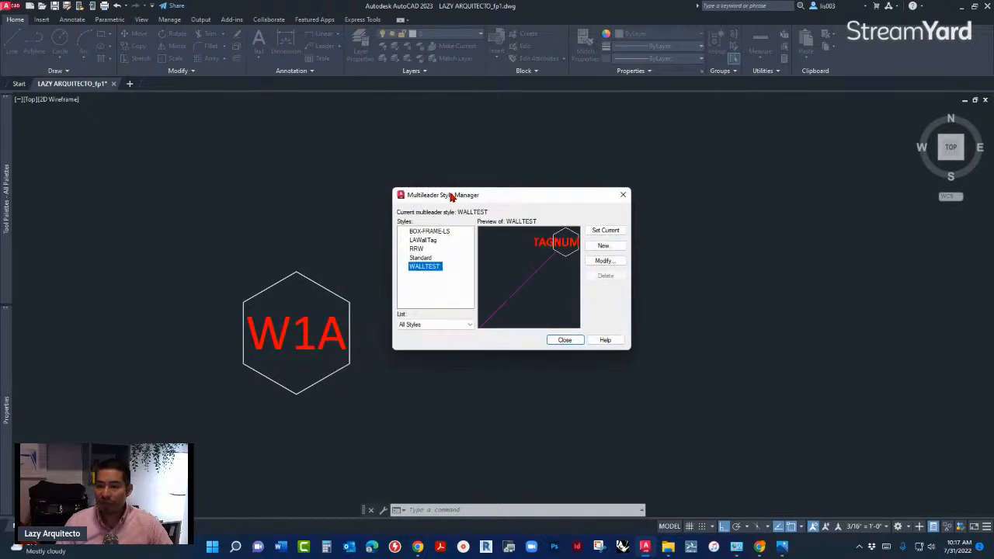
- Create a new multileader style named WALL-TAG based on the Standard style
{"action": "left_click", "coordinate": [426, 257]}
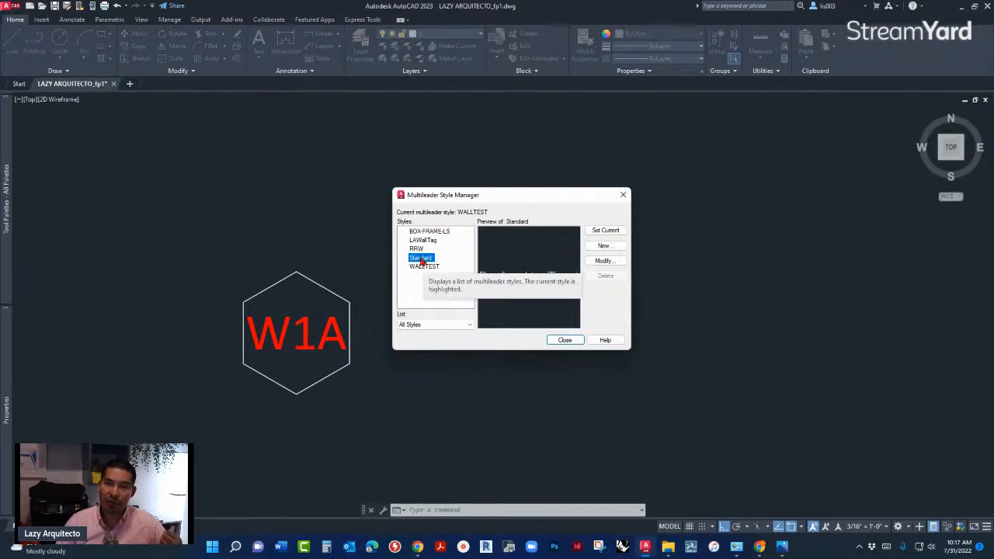
{"action": "left_click", "coordinate": [603, 246]}
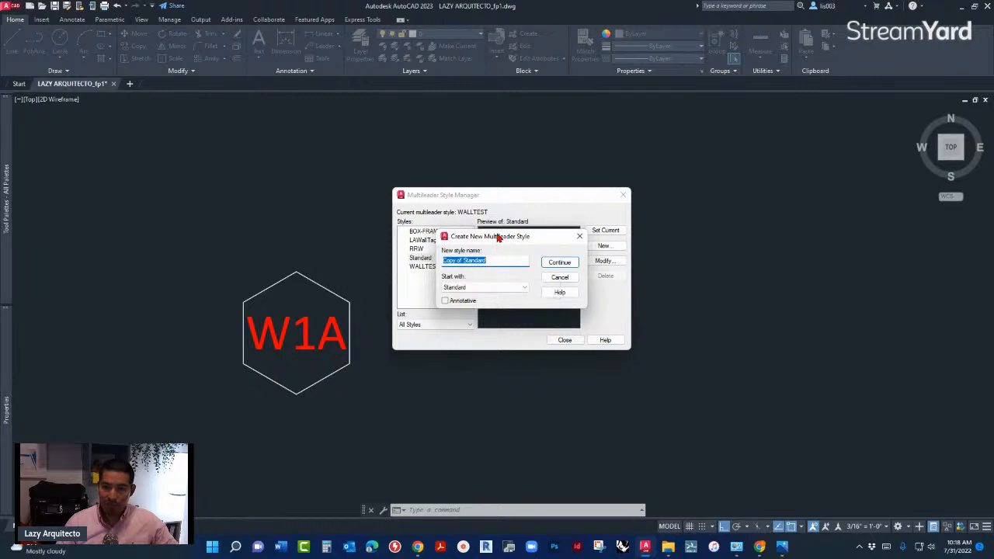
{"action": "mouse_move", "coordinate": [497, 236]}
{"action": "left_mouse_down"}
{"action": "mouse_move", "coordinate": [509, 249]}
{"action": "mouse_move", "coordinate": [495, 241]}
{"action": "left_mouse_up"}
{"action": "type", "text": "W1A"}
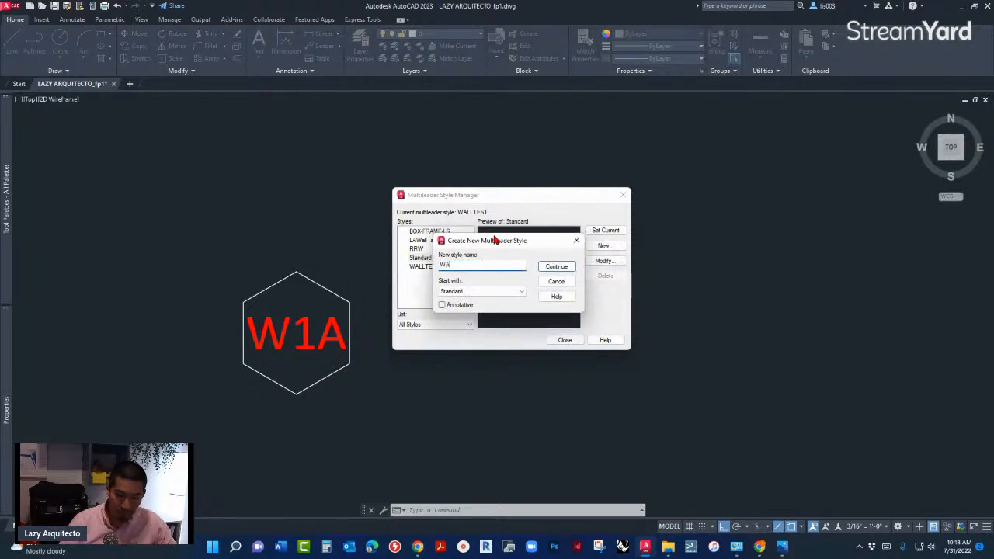
{"action": "type", "text": "-TAG"}
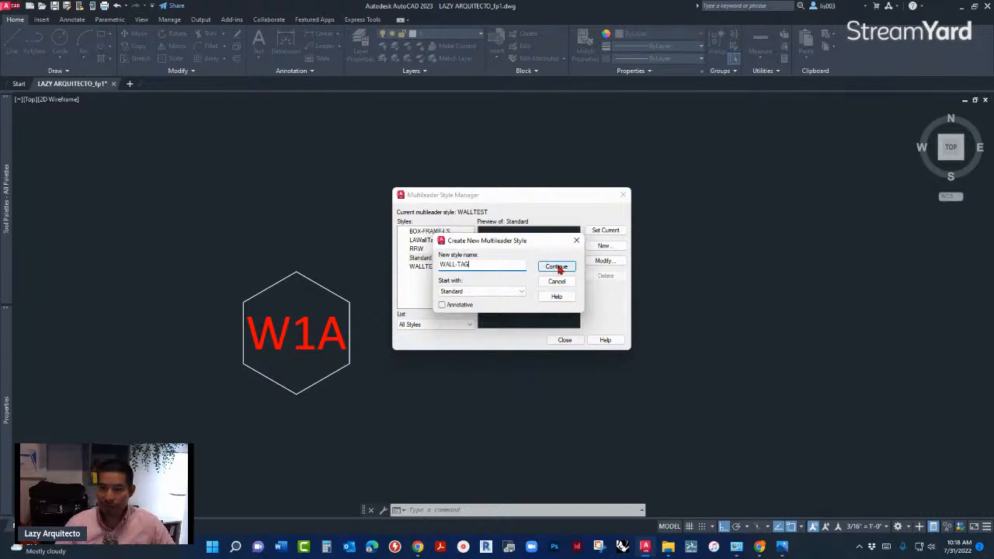
{"action": "left_click", "coordinate": [557, 267]}
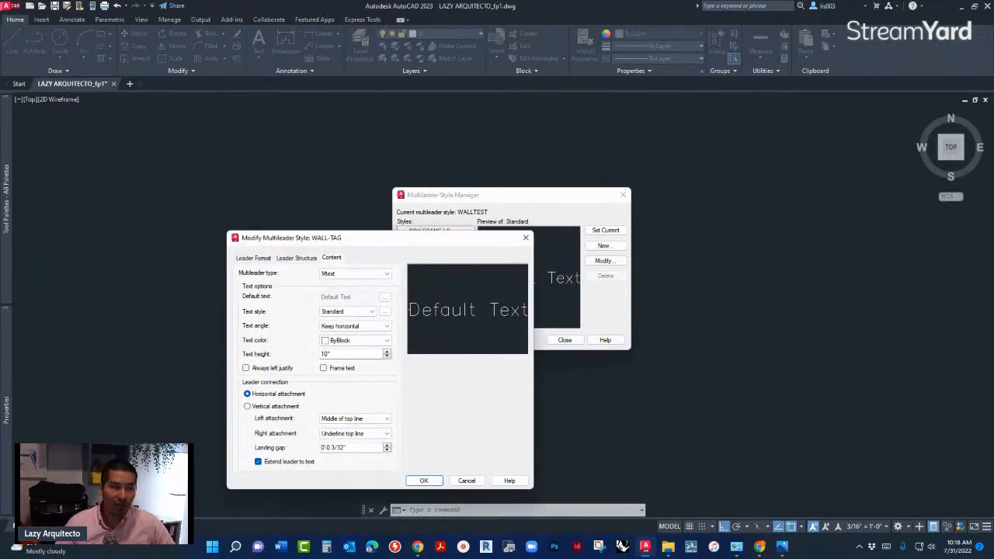
- Set the WALL-TAG style's multileader type to Block, using the drawing's WALL-TAG user block as the source block
{"action": "left_click_drag", "start_coordinate": [427, 241], "coordinate": [556, 161]}
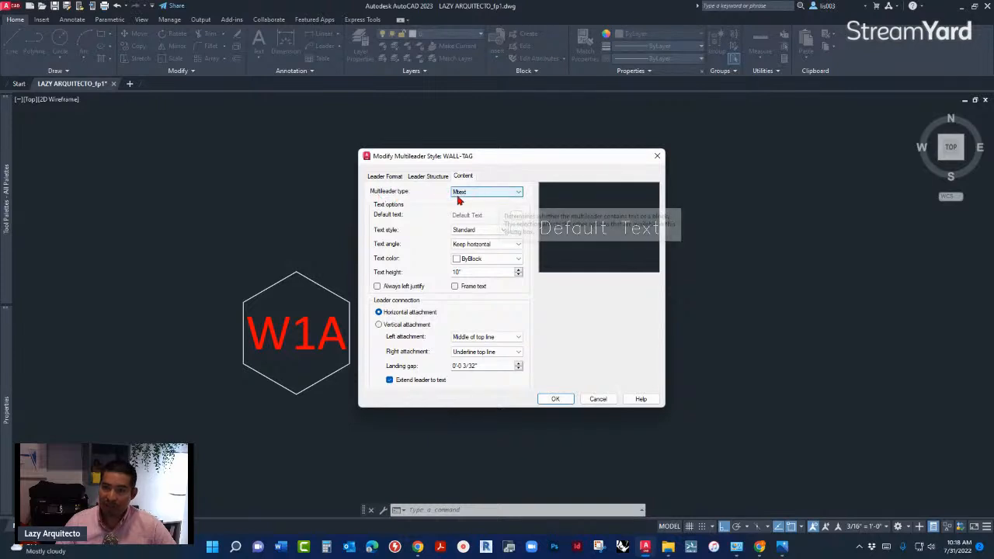
{"action": "left_click", "coordinate": [492, 193]}
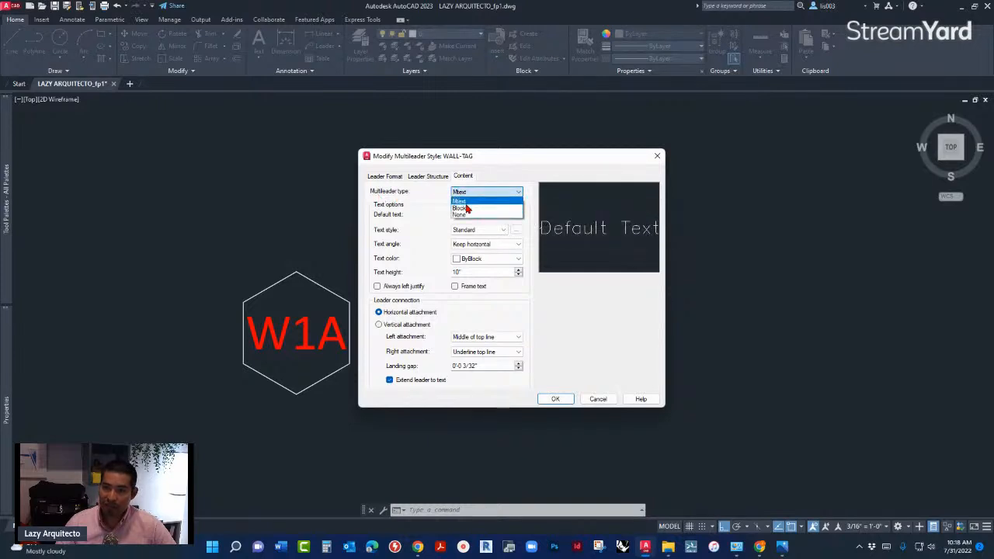
{"action": "left_click", "coordinate": [466, 208]}
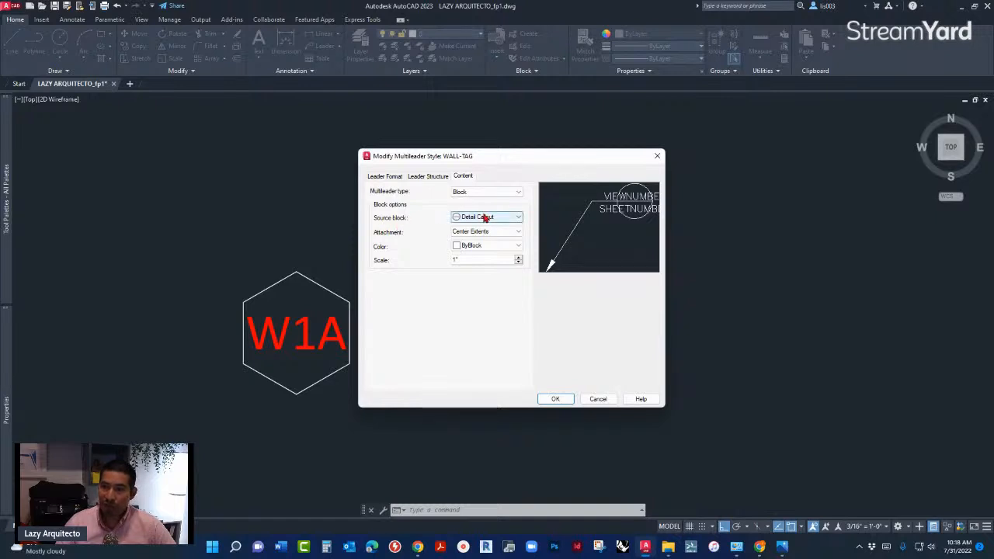
{"action": "left_click", "coordinate": [483, 217]}
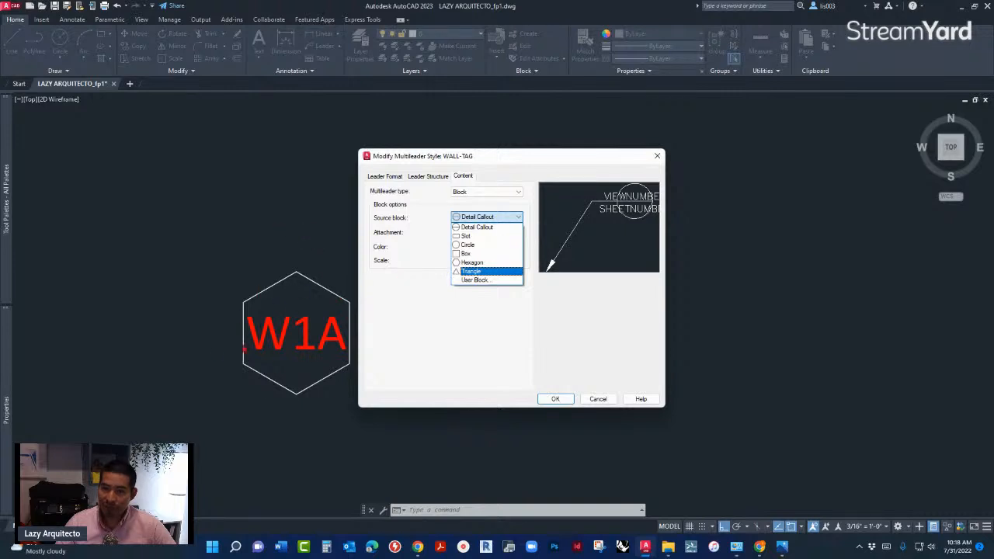
{"action": "left_click", "coordinate": [473, 281]}
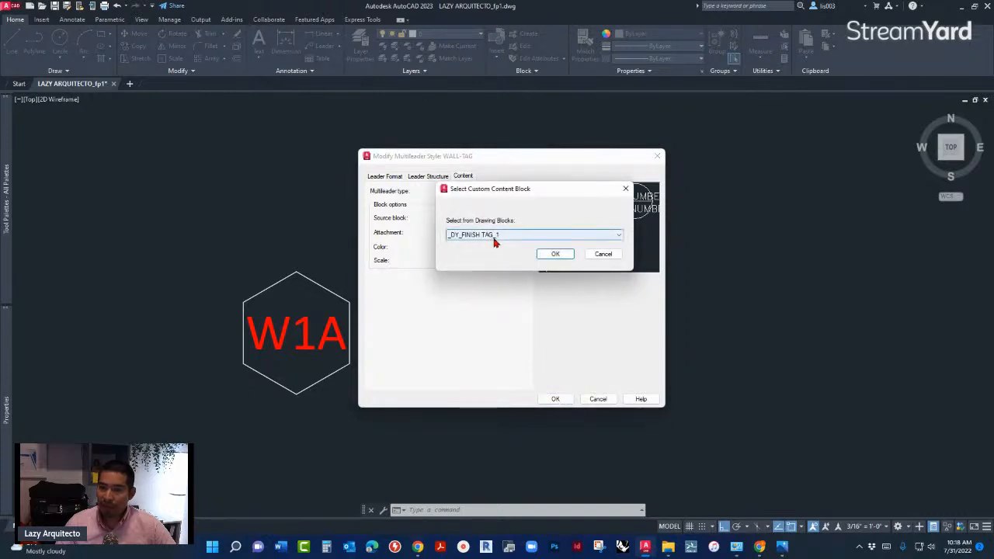
{"action": "left_click", "coordinate": [495, 234]}
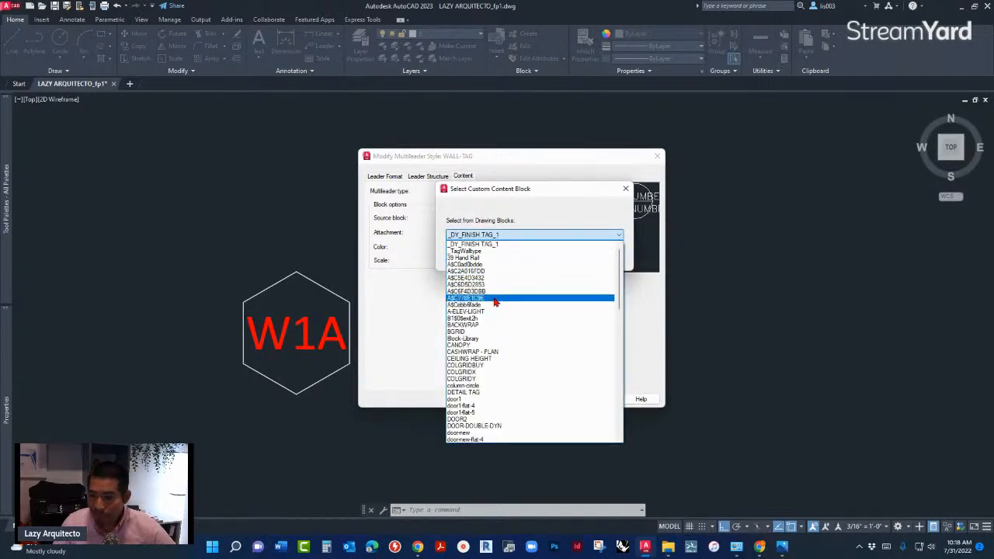
{"action": "scroll", "coordinate": [497, 318], "scroll_direction": "down", "scroll_amount": 4}
{"action": "scroll", "coordinate": [493, 335], "scroll_direction": "down", "scroll_amount": 12}
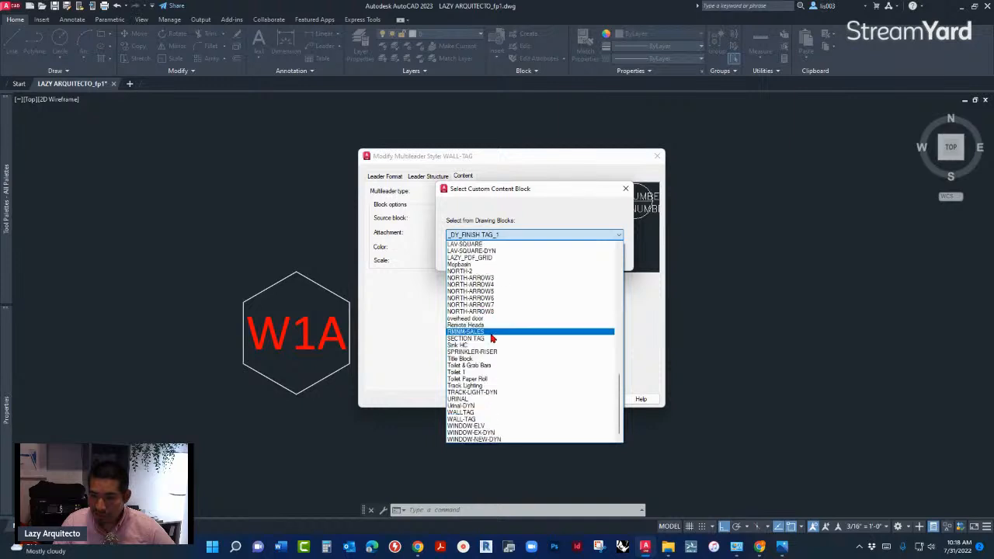
{"action": "left_click", "coordinate": [460, 420]}
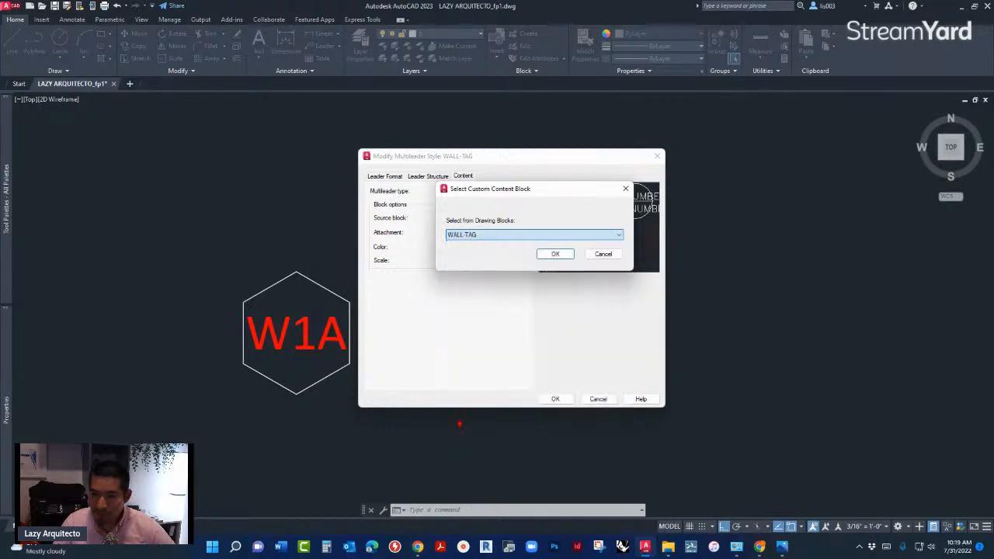
{"action": "left_click", "coordinate": [554, 256]}
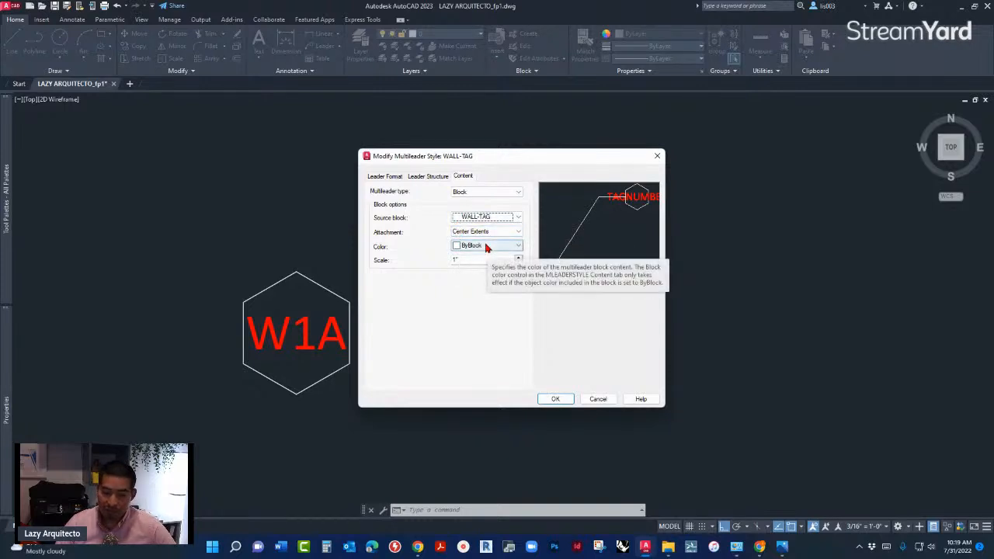
- Set the style's block color to ByLayer and turn off automatic landing inclusion in the leader structure
{"action": "left_click", "coordinate": [487, 247]}
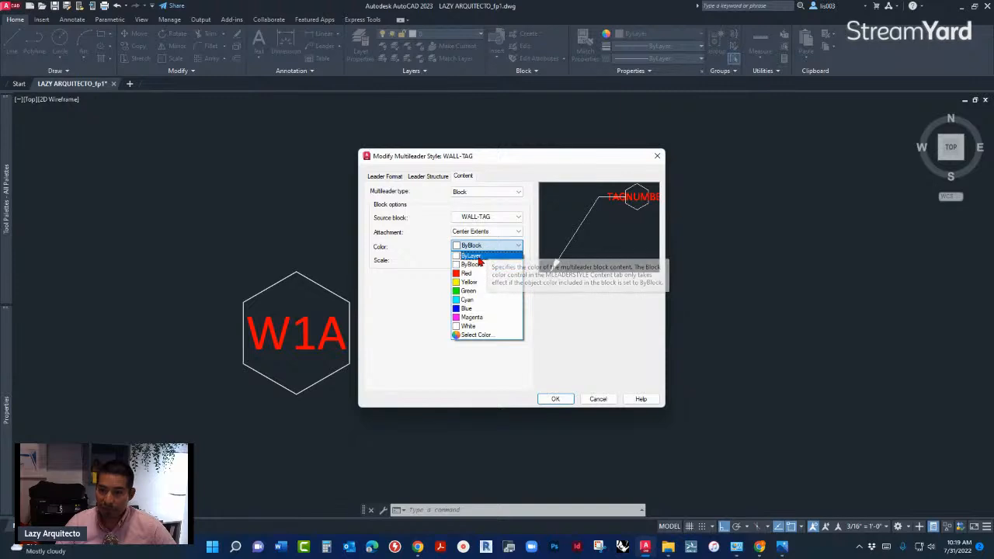
{"action": "left_click", "coordinate": [492, 255]}
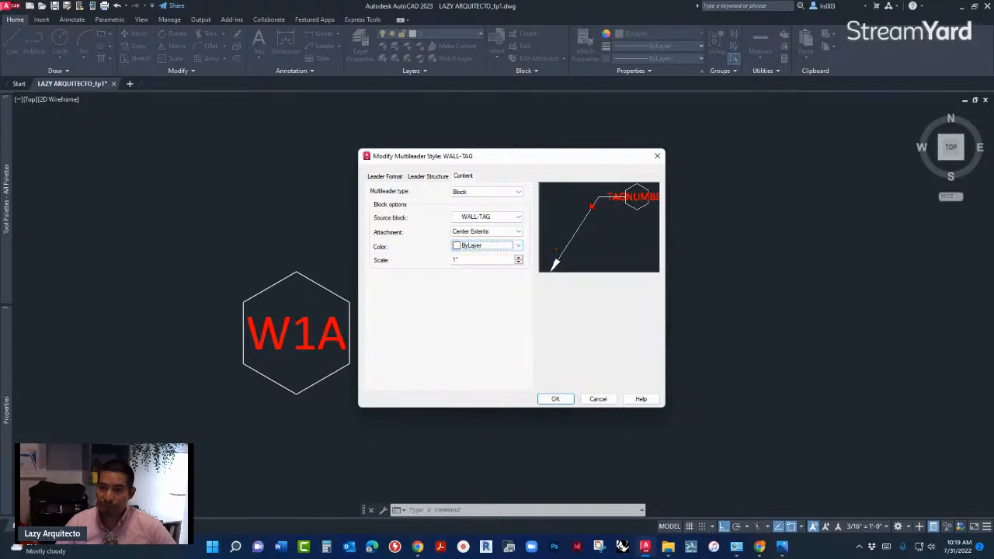
{"action": "left_click", "coordinate": [428, 176]}
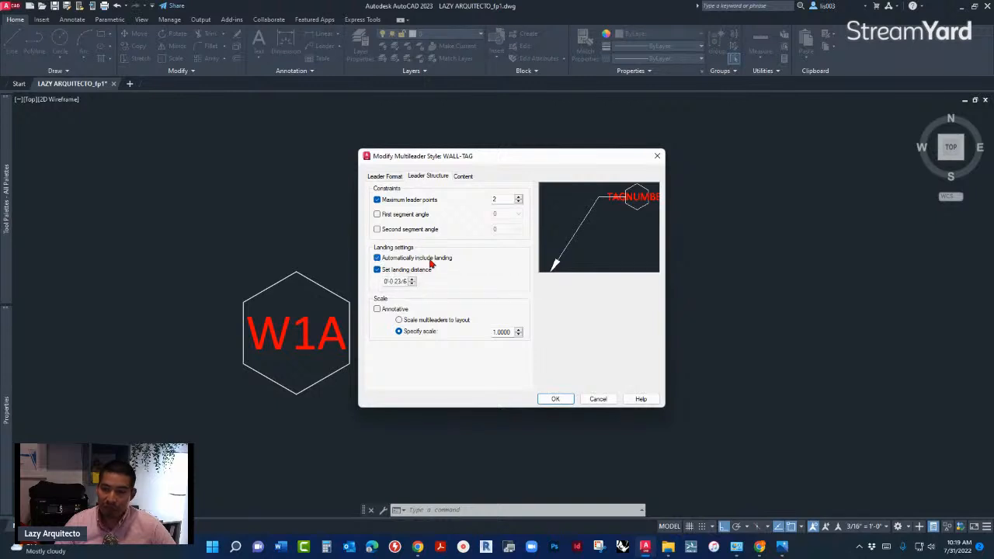
{"action": "left_click", "coordinate": [378, 258]}
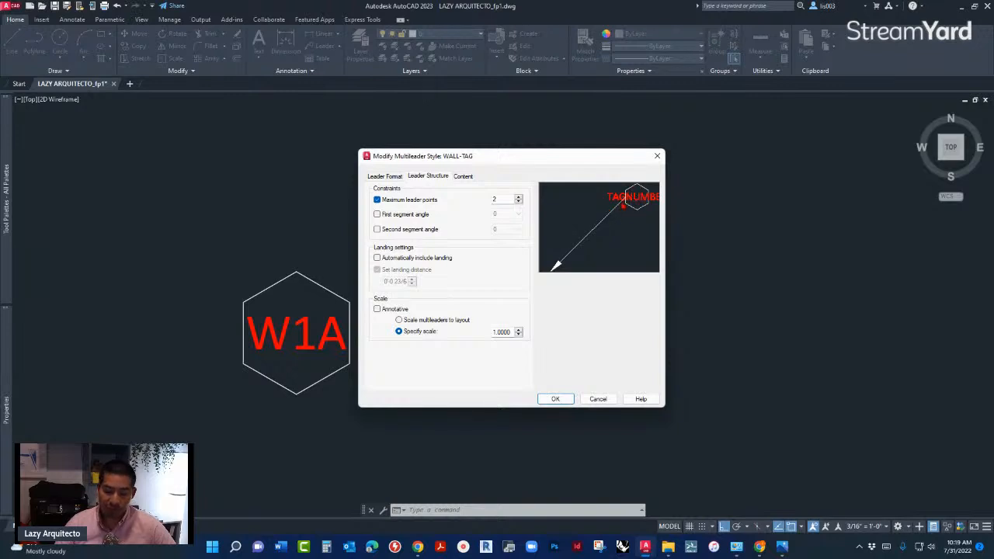
- Set the style's leader line color to Magenta and arrowhead symbol to None, and accept the style settings
{"action": "left_click", "coordinate": [388, 178]}
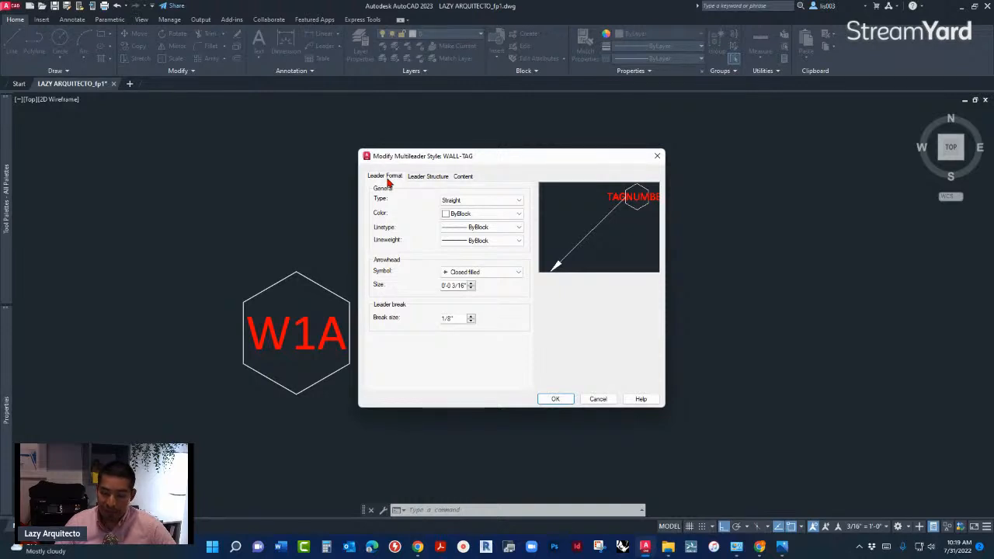
{"action": "left_click", "coordinate": [449, 218]}
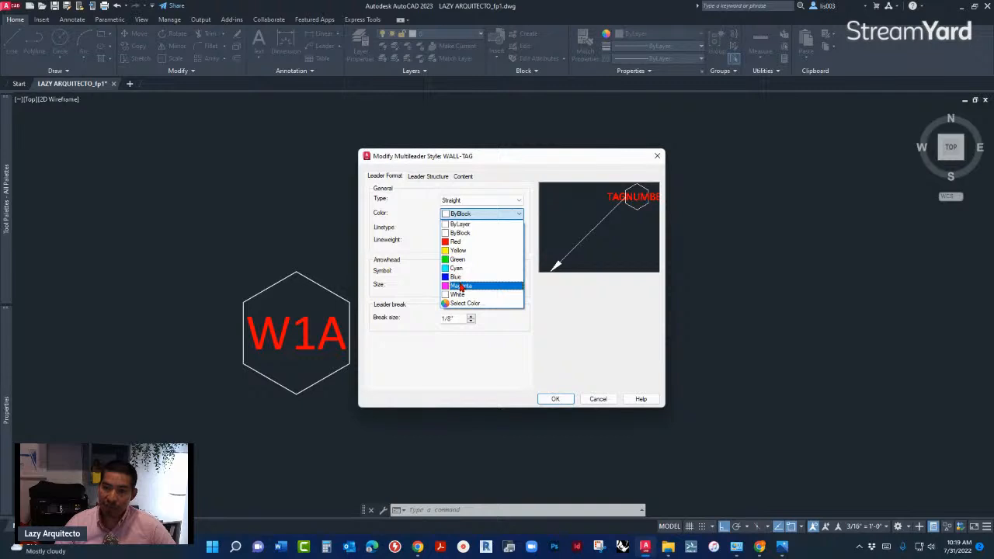
{"action": "left_click", "coordinate": [461, 287]}
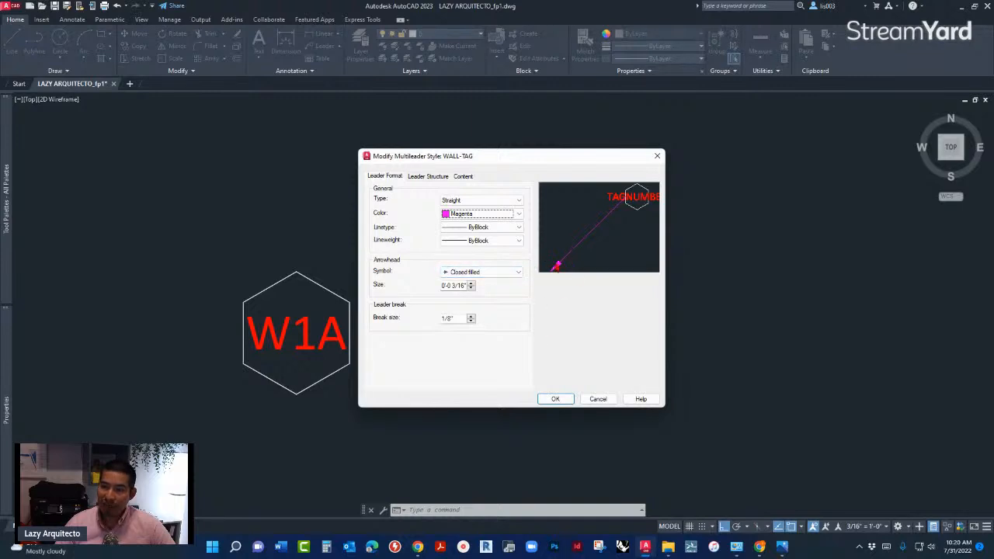
{"action": "left_click", "coordinate": [495, 273]}
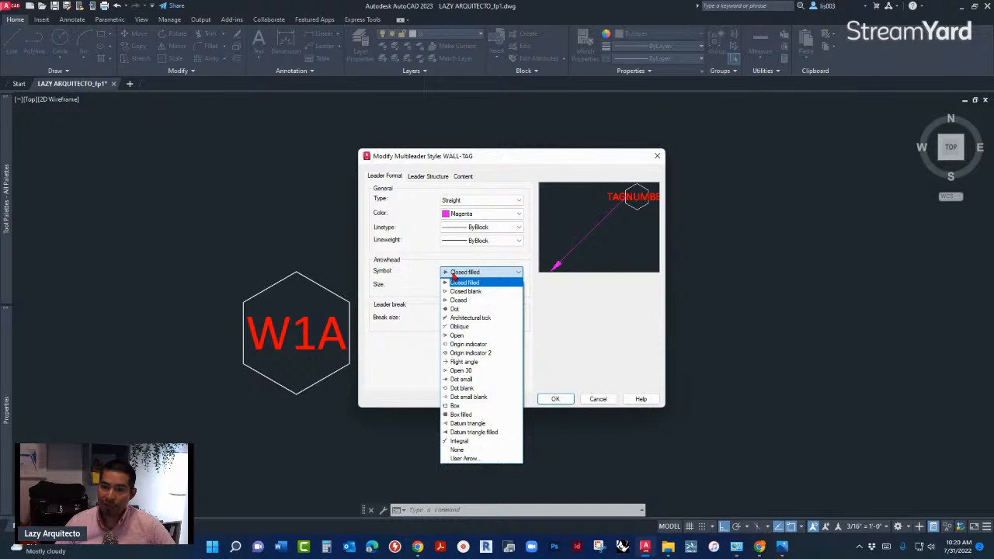
{"action": "left_click", "coordinate": [462, 449]}
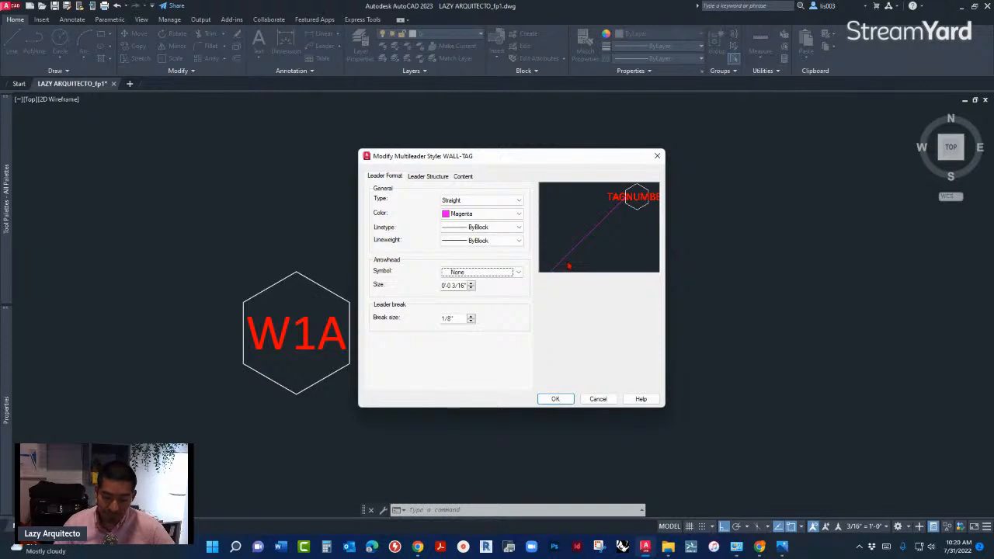
{"action": "left_click", "coordinate": [552, 399]}
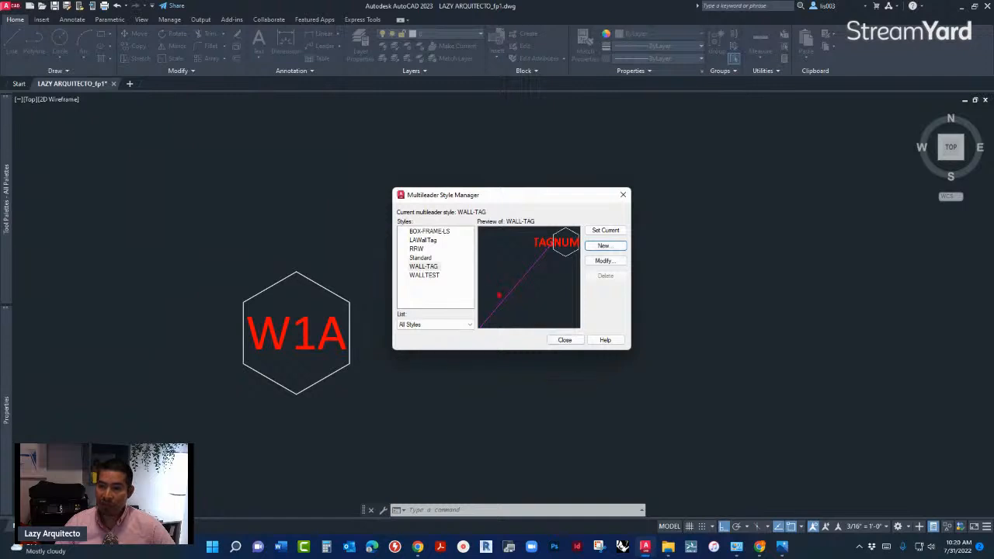
- Make WALL-TAG the current multileader style and close the style manager
{"action": "left_click", "coordinate": [423, 268]}
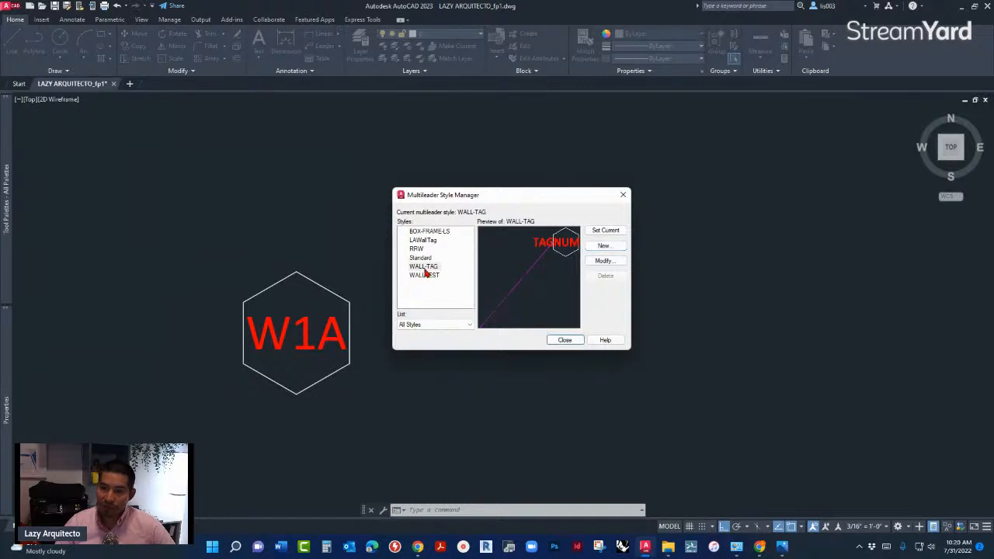
{"action": "left_click", "coordinate": [605, 233]}
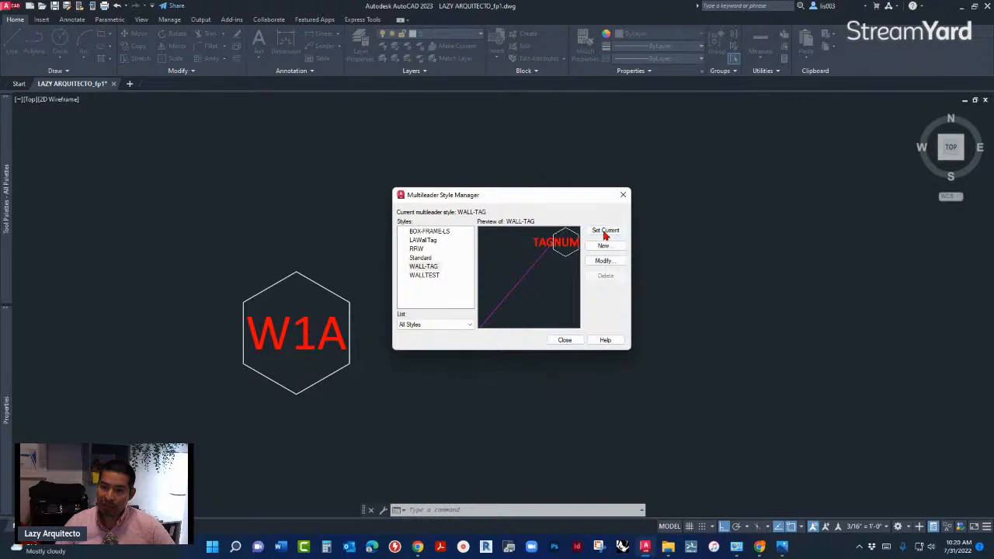
{"action": "left_click", "coordinate": [565, 340]}
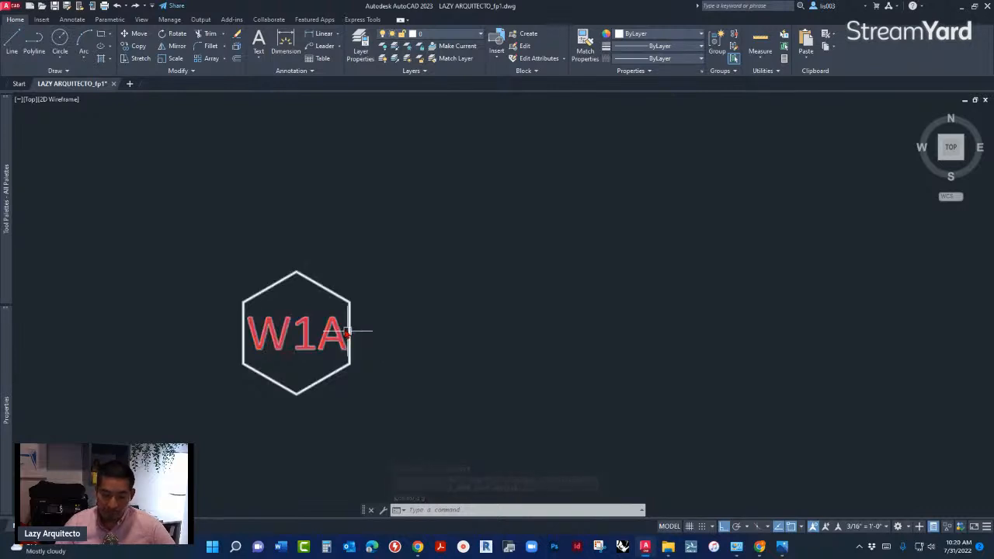
{"action": "scroll", "coordinate": [231, 303], "scroll_direction": "down", "scroll_amount": 10}
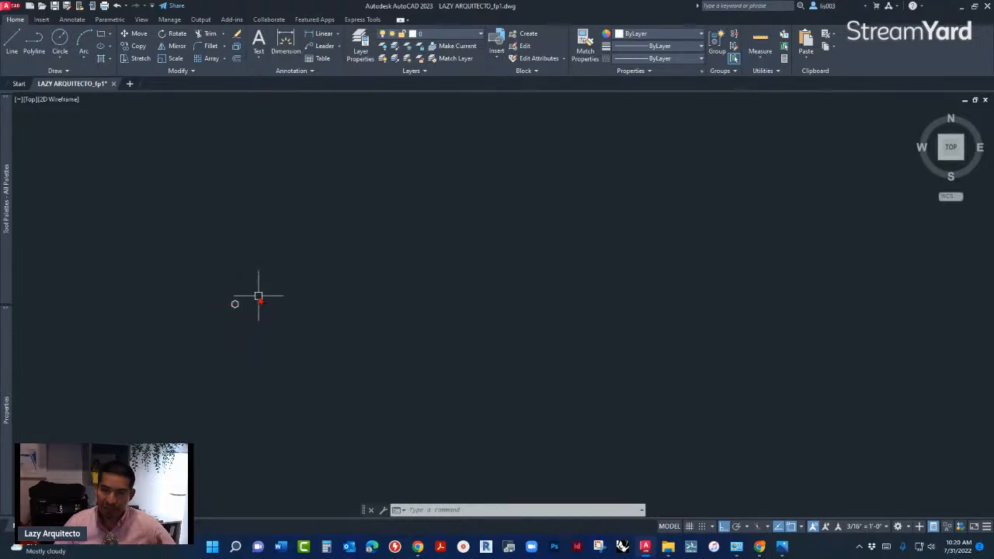
- Place a WALL-TAG multileader in the room beside door 104, with its leader ending on the short wall segment below the door
{"action": "scroll", "coordinate": [210, 277], "scroll_direction": "down", "scroll_amount": 5}
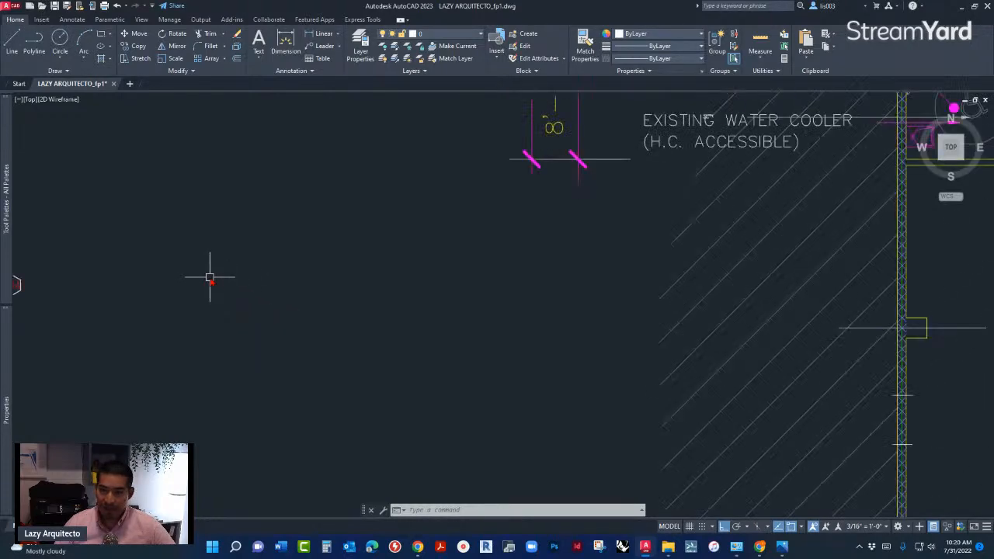
{"action": "middle_click_drag", "start_coordinate": [593, 338], "coordinate": [404, 296]}
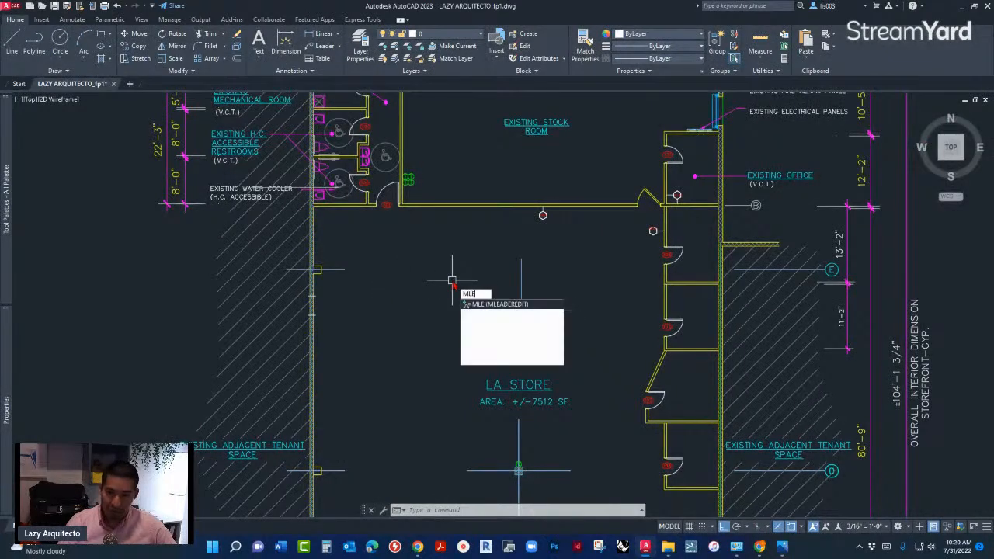
{"action": "type", "text": "EADERSTYLE"}
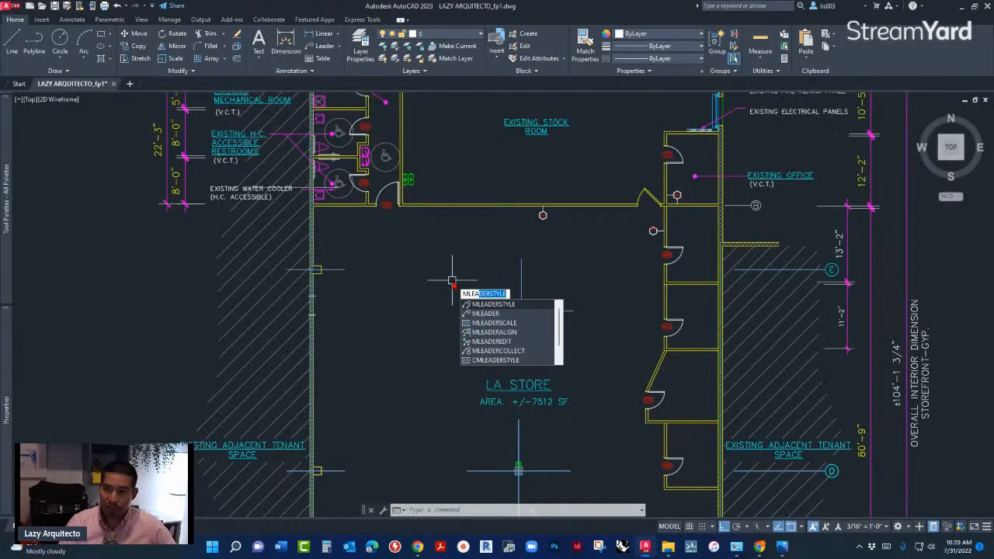
{"action": "left_click", "coordinate": [488, 313]}
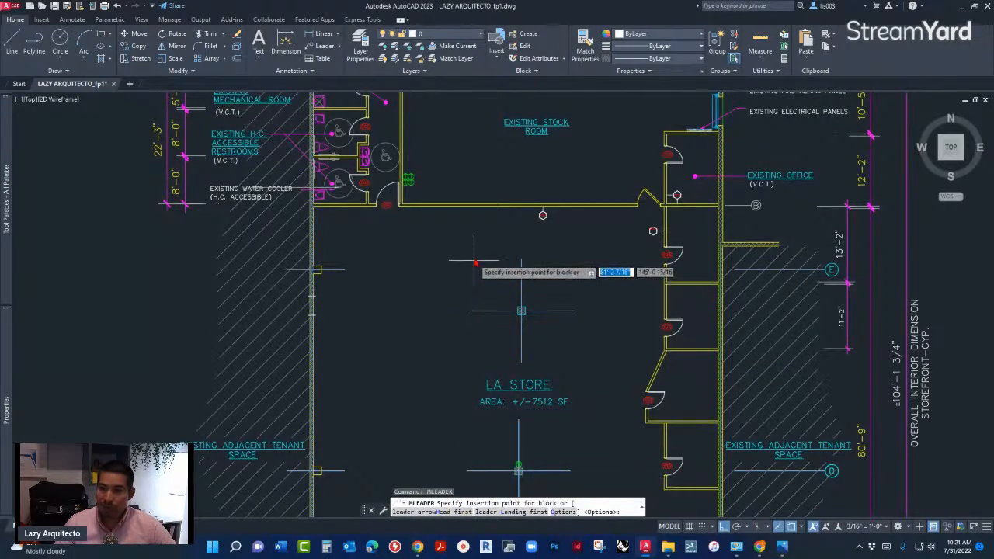
{"action": "scroll", "coordinate": [661, 271], "scroll_direction": "up", "scroll_amount": 3}
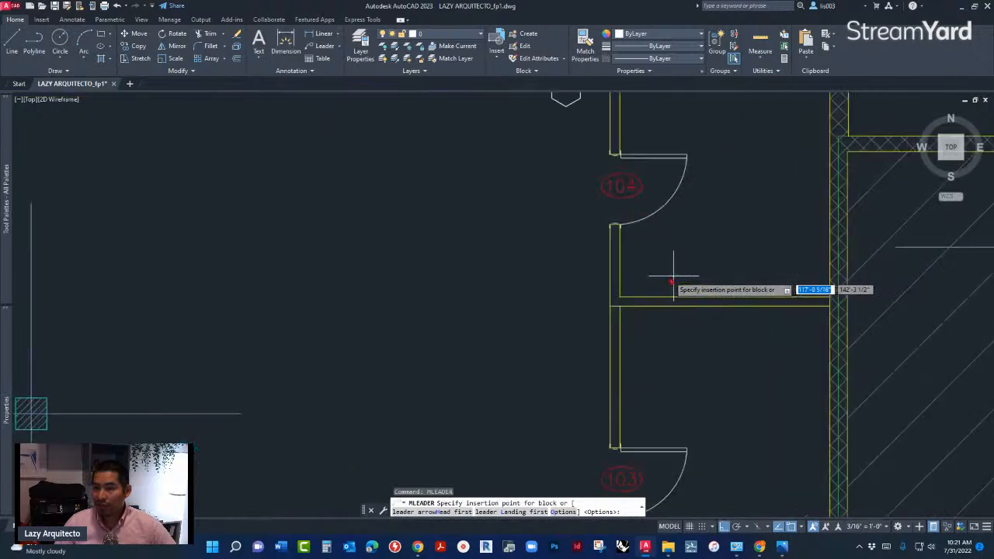
{"action": "scroll", "coordinate": [655, 276], "scroll_direction": "up", "scroll_amount": 4}
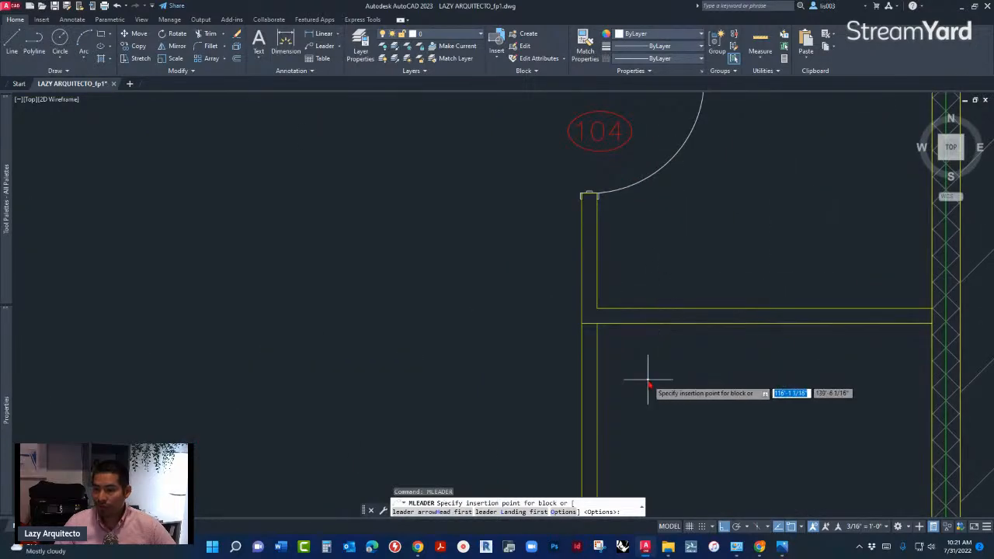
{"action": "left_click", "coordinate": [661, 254]}
{"action": "left_click", "coordinate": [661, 253]}
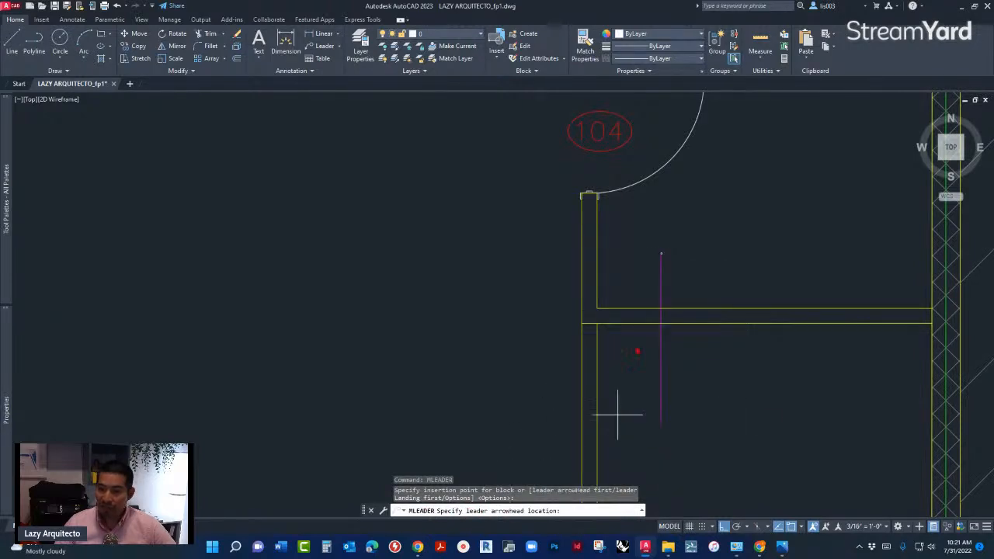
{"action": "left_click", "coordinate": [597, 255]}
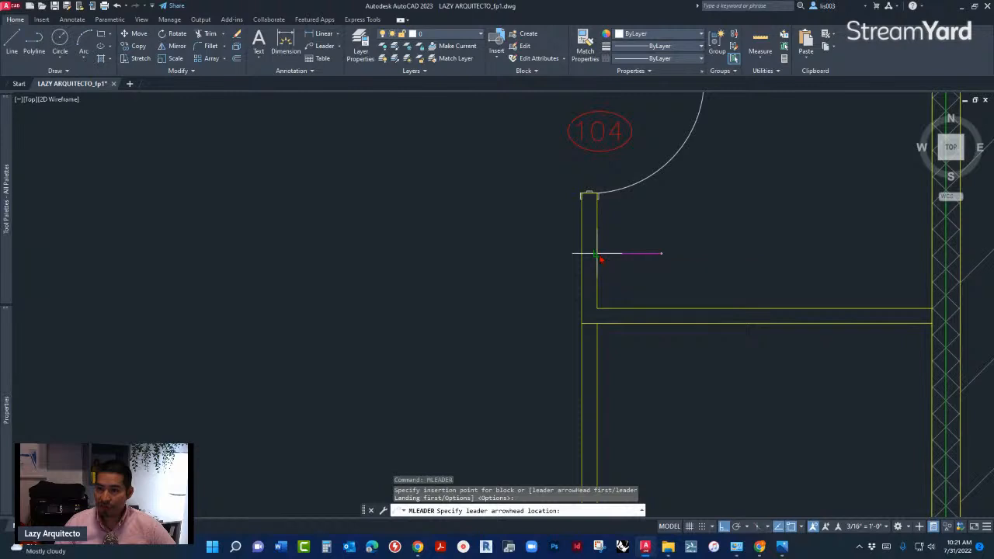
- Examine the placed wall tag's size and attribute text, comparing it with the existing hexagonal wall tags on the plan
{"action": "scroll", "coordinate": [670, 253], "scroll_direction": "up", "scroll_amount": 5}
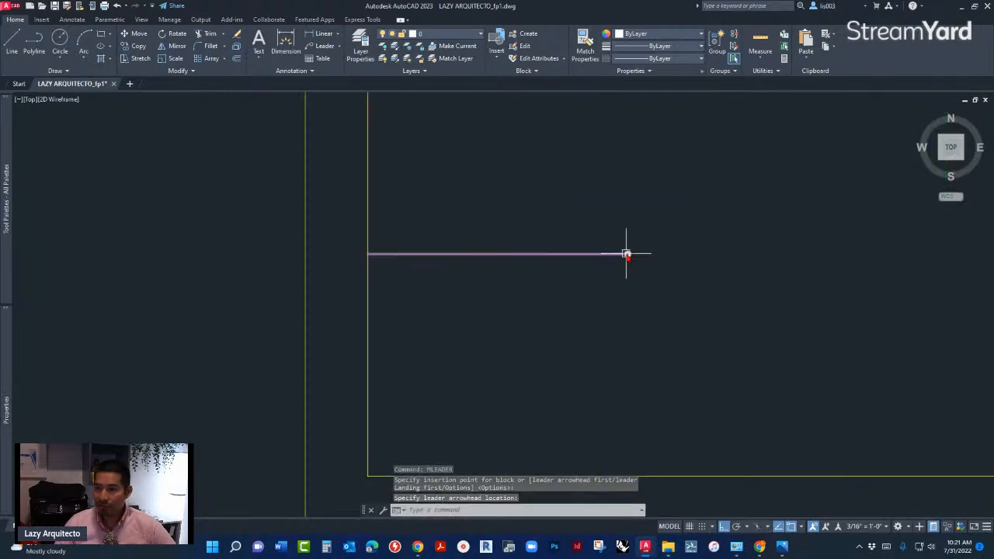
{"action": "scroll", "coordinate": [627, 255], "scroll_direction": "up", "scroll_amount": 3}
{"action": "scroll", "coordinate": [613, 284], "scroll_direction": "down", "scroll_amount": 3}
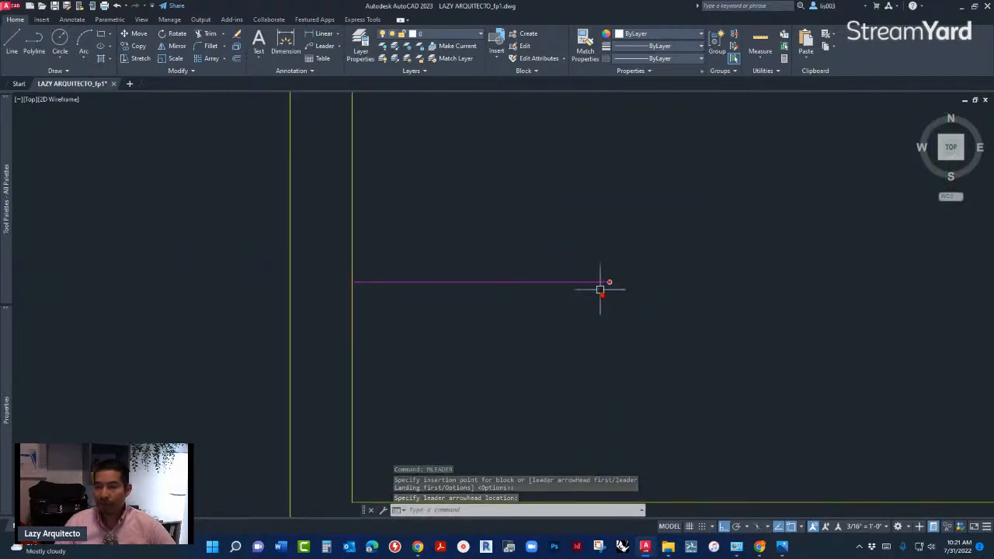
{"action": "scroll", "coordinate": [590, 290], "scroll_direction": "down", "scroll_amount": 4}
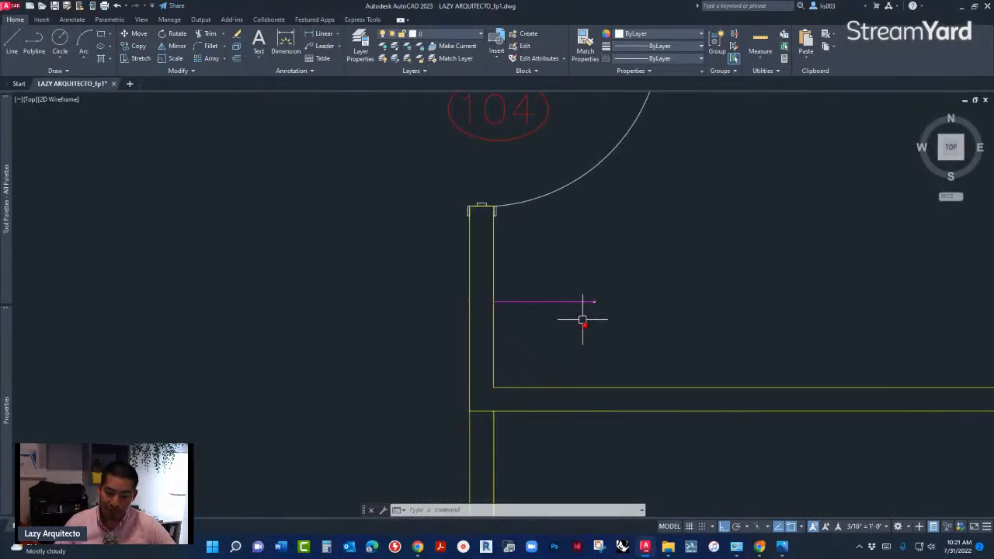
{"action": "scroll", "coordinate": [598, 299], "scroll_direction": "up", "scroll_amount": 5}
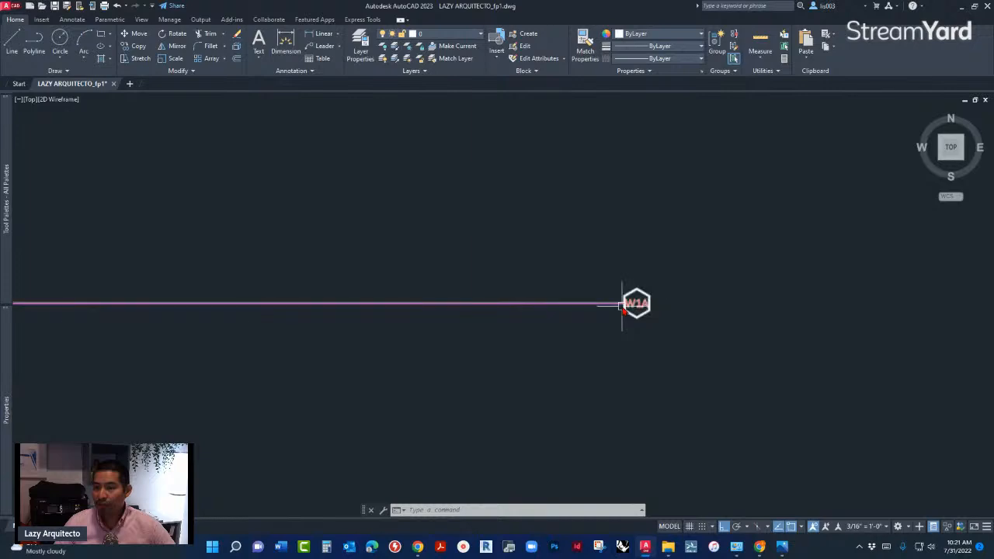
{"action": "scroll", "coordinate": [614, 304], "scroll_direction": "down", "scroll_amount": 2}
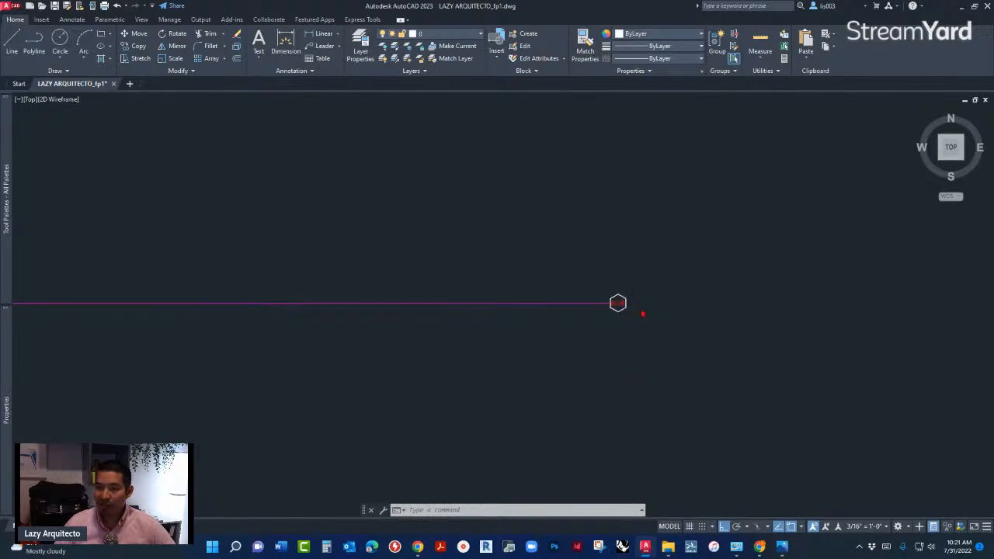
{"action": "scroll", "coordinate": [630, 315], "scroll_direction": "up", "scroll_amount": 3}
{"action": "scroll", "coordinate": [606, 335], "scroll_direction": "down", "scroll_amount": 3}
{"action": "scroll", "coordinate": [605, 335], "scroll_direction": "down", "scroll_amount": 5}
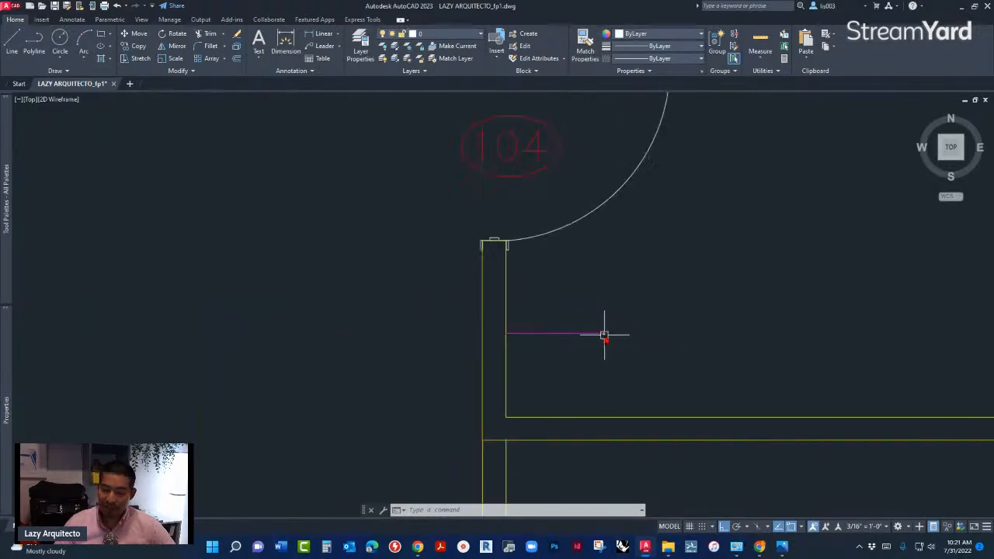
{"action": "scroll", "coordinate": [604, 341], "scroll_direction": "down", "scroll_amount": 3}
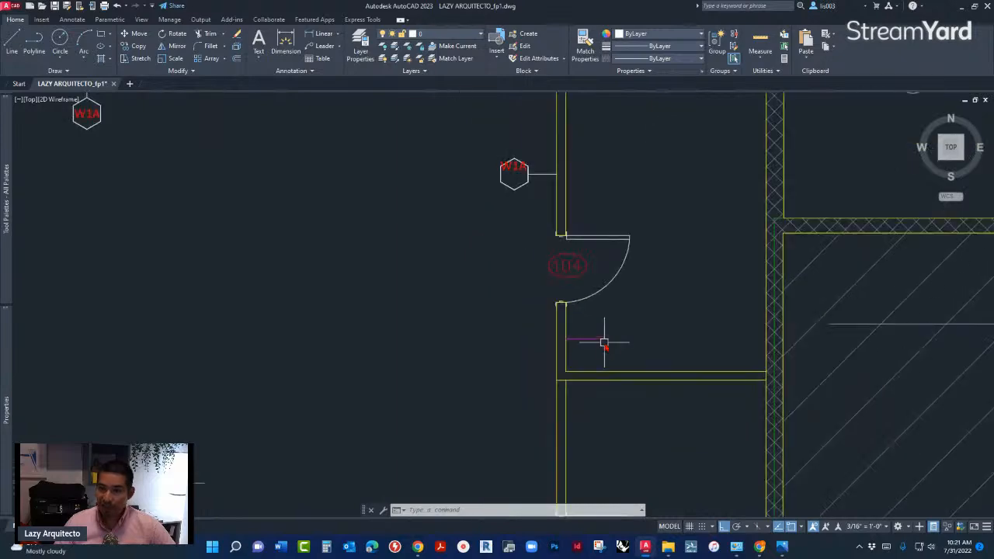
{"action": "scroll", "coordinate": [598, 347], "scroll_direction": "up", "scroll_amount": 5}
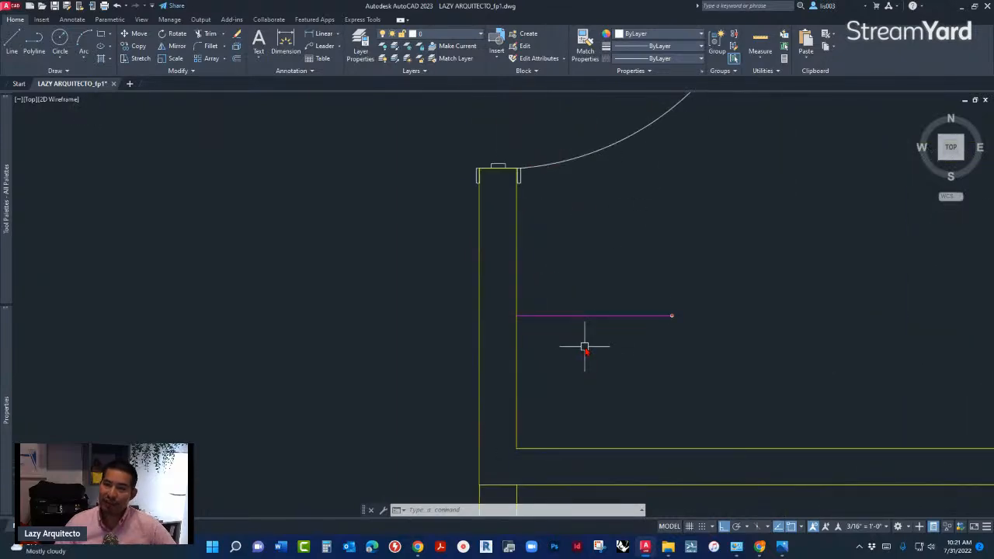
{"action": "scroll", "coordinate": [585, 347], "scroll_direction": "down", "scroll_amount": 5}
{"action": "scroll", "coordinate": [567, 334], "scroll_direction": "up", "scroll_amount": 1}
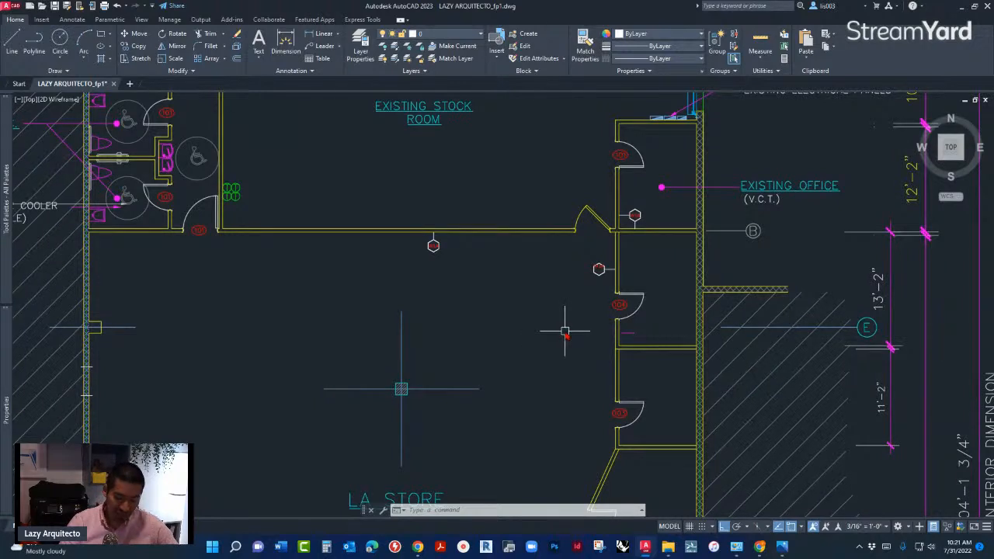
{"action": "type", "text": "M"}
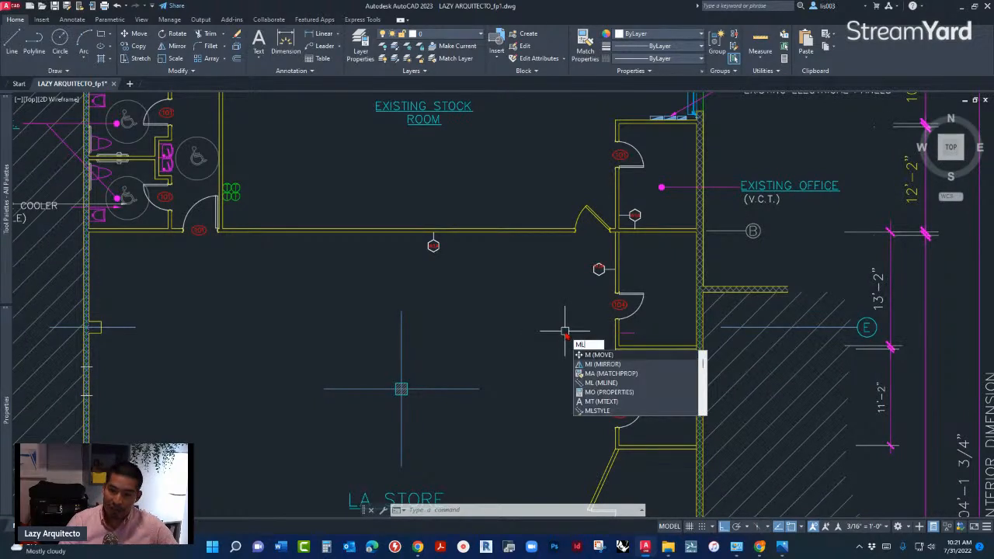
{"action": "type", "text": "LEADERSC"}
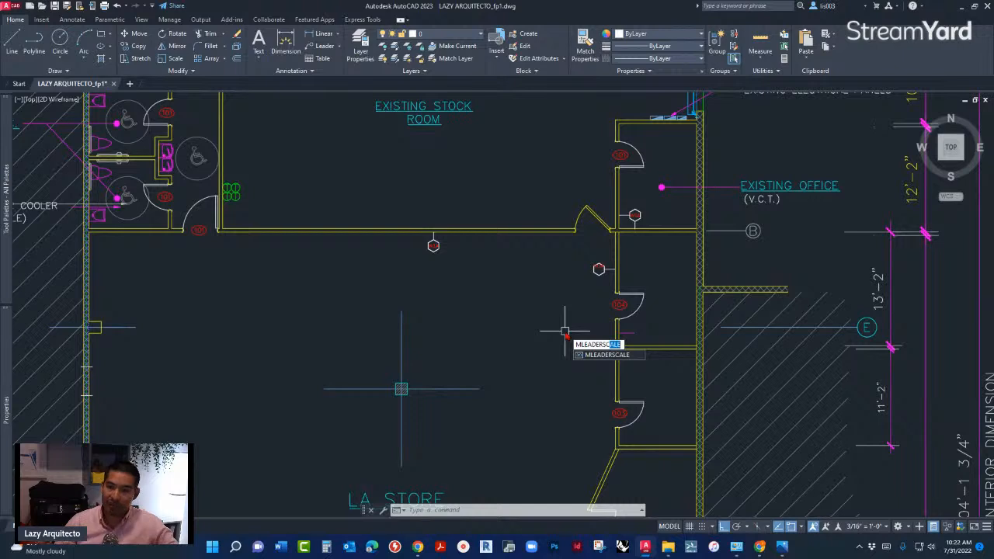
{"action": "key", "text": "Return"}
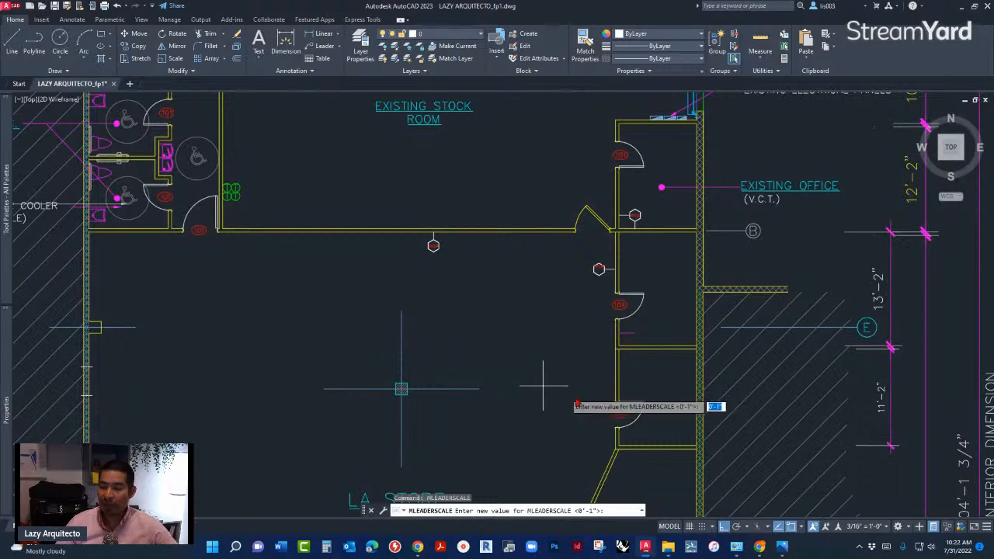
{"action": "left_click", "coordinate": [783, 549]}
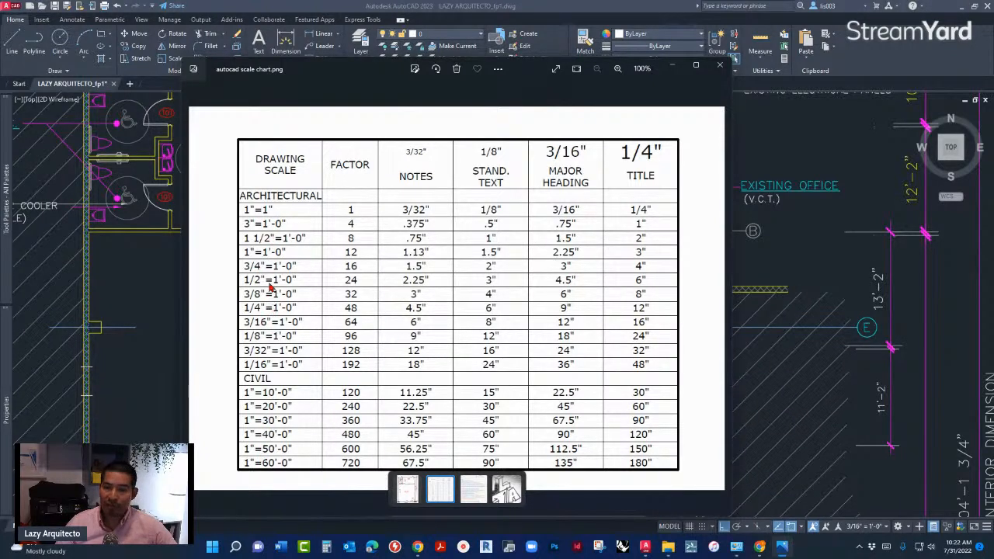
{"action": "key", "text": "alt+Tab"}
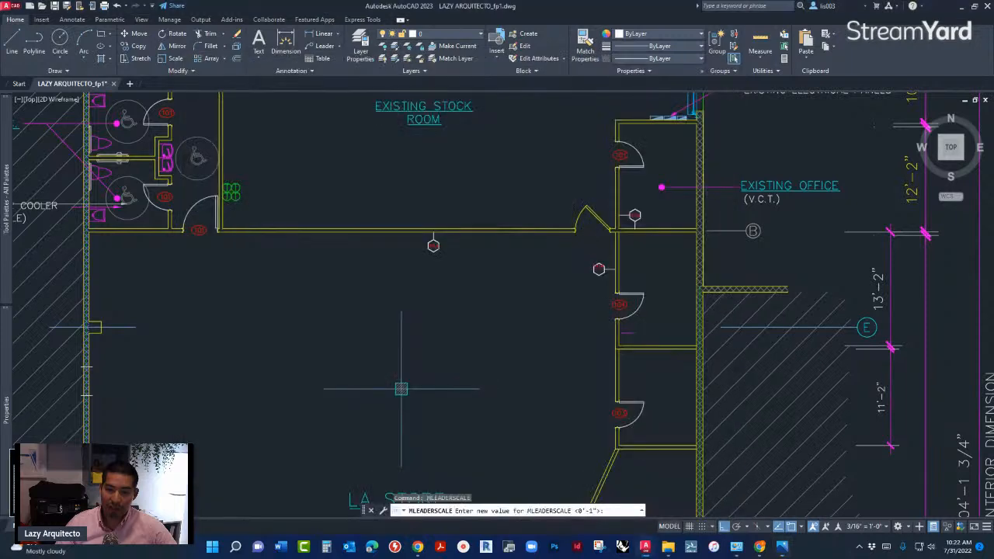
{"action": "key", "text": "Escape"}
- Check the scale of the Existing Condition Plan's viewport in the sheet layout, and return to model space
{"action": "key", "text": "ctrl+Page_Down"}
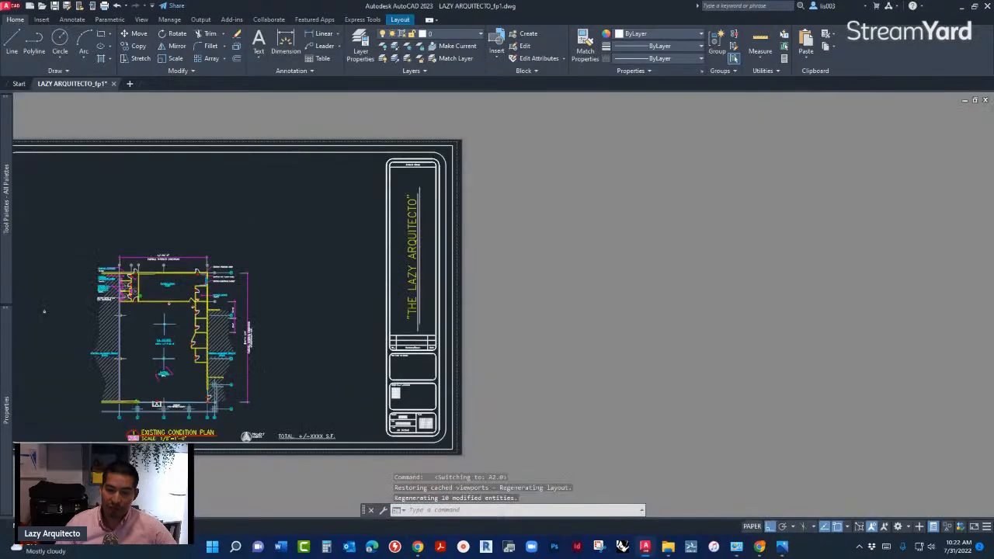
{"action": "scroll", "coordinate": [369, 177], "scroll_direction": "up", "scroll_amount": 4}
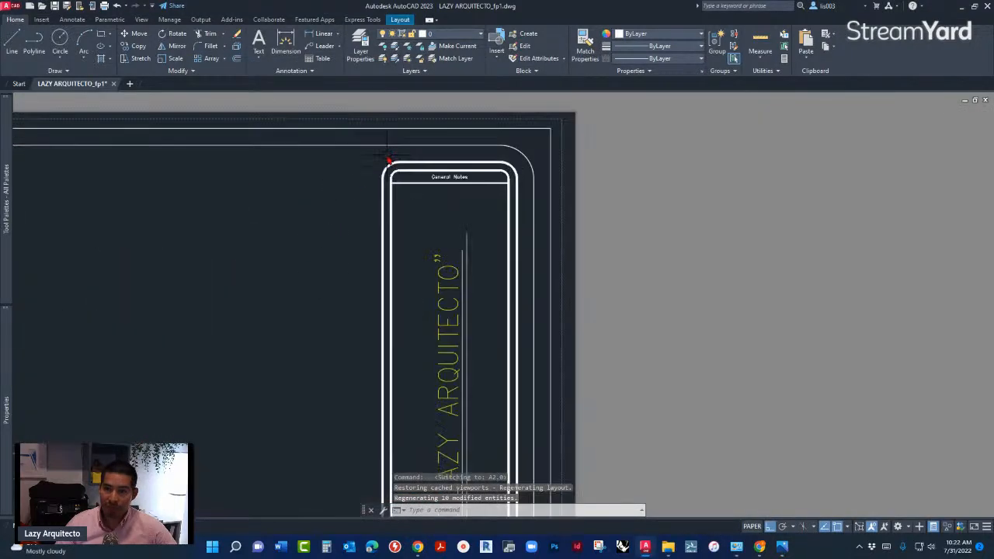
{"action": "left_click", "coordinate": [382, 147]}
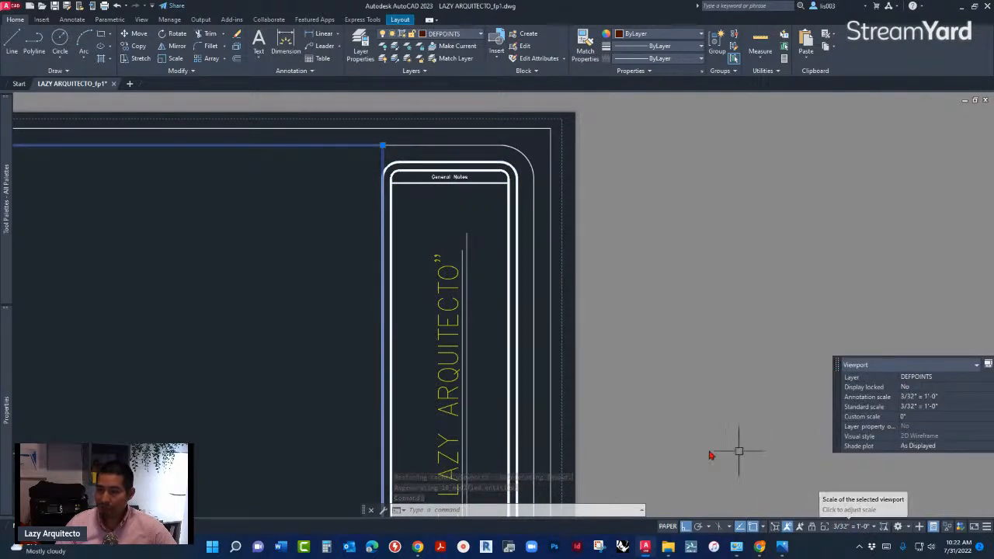
{"action": "key", "text": "Escape"}
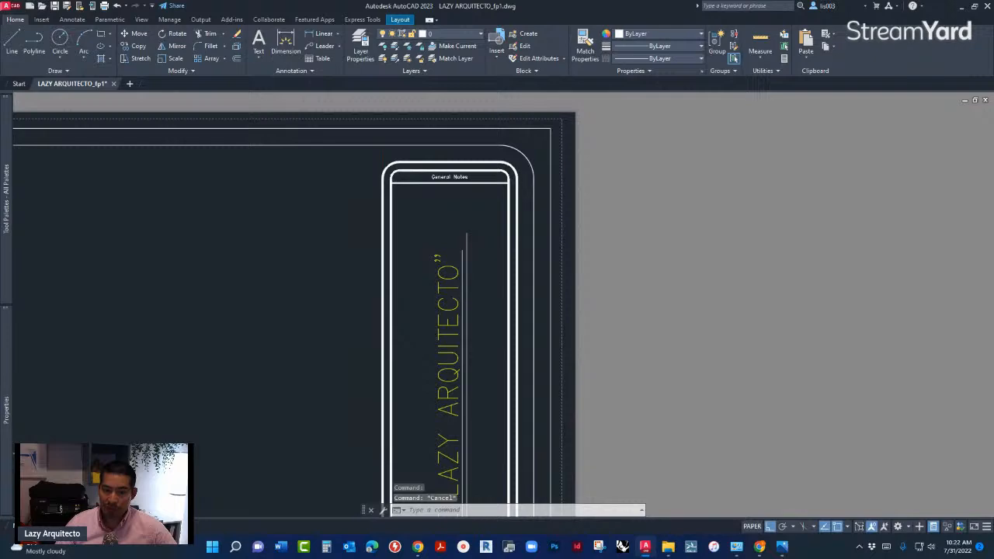
{"action": "left_click", "coordinate": [26, 526]}
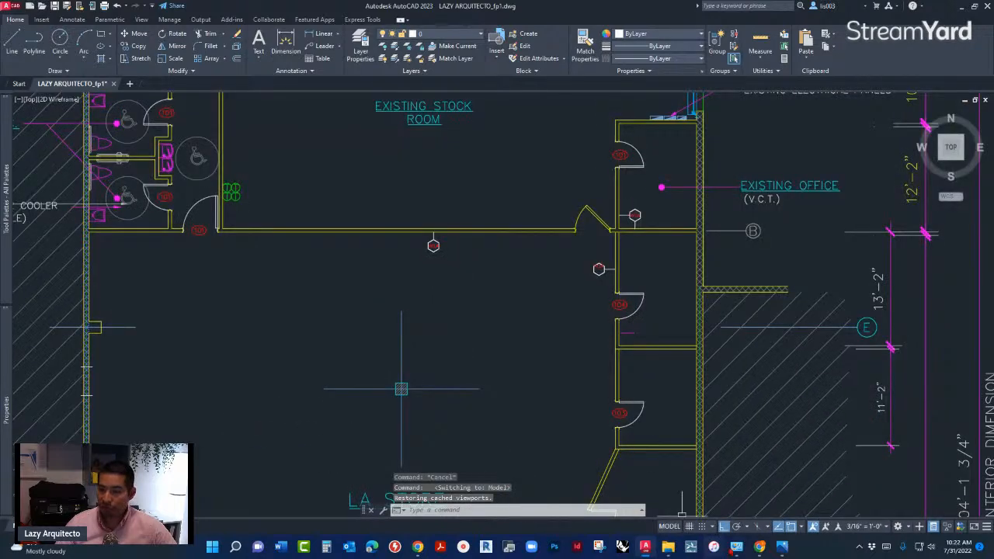
- Consult the scale factors in the autocad scale chart image, return to AutoCAD and set MLEADERSCALE to 48
{"action": "left_click", "coordinate": [781, 547]}
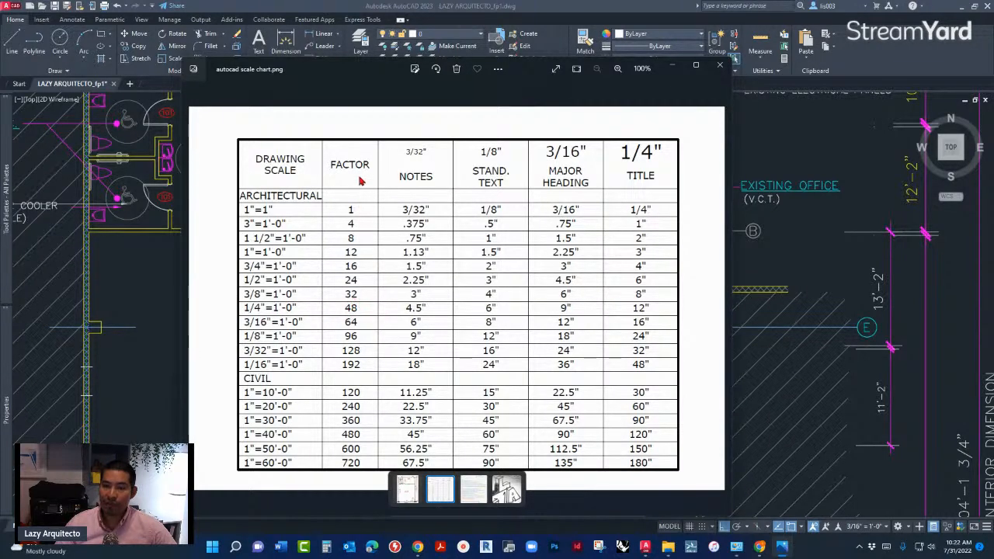
{"action": "left_click", "coordinate": [759, 335]}
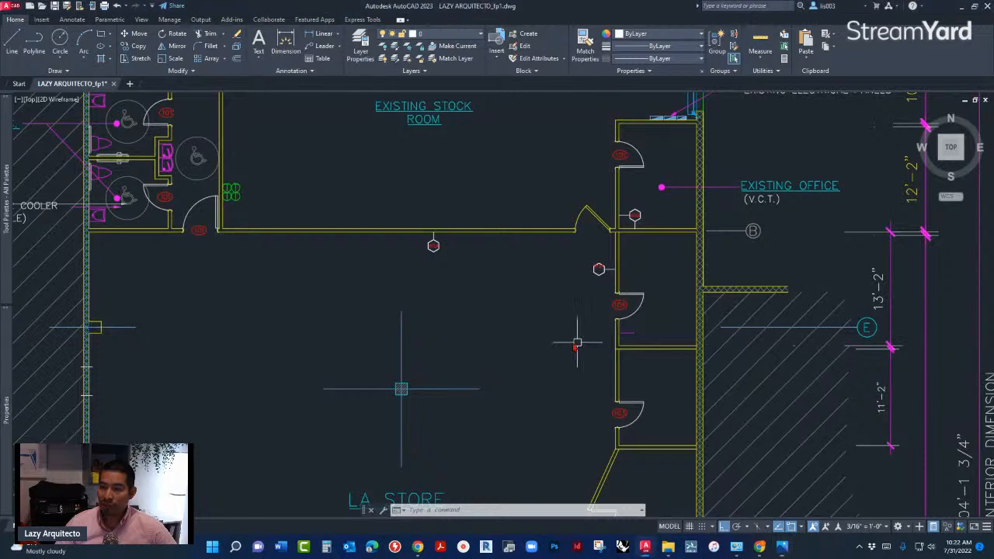
{"action": "type", "text": "MLEA"}
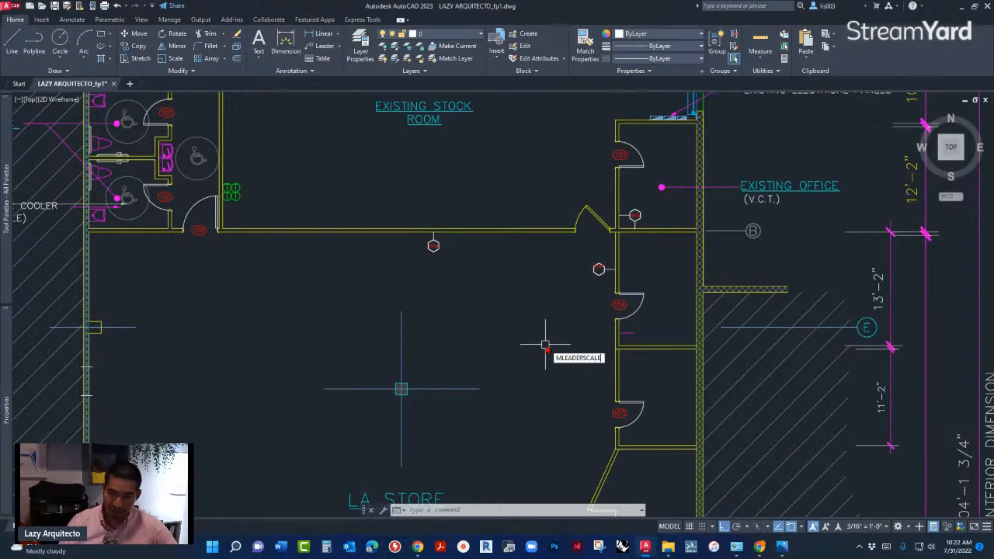
{"action": "type", "text": "DERSCALE"}
{"action": "key", "text": "Return"}
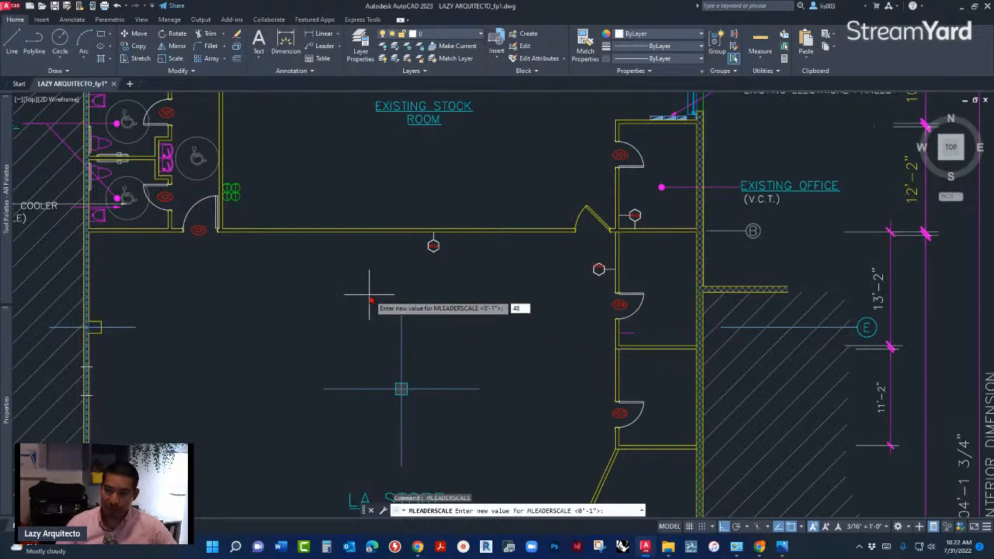
{"action": "key", "text": "Return"}
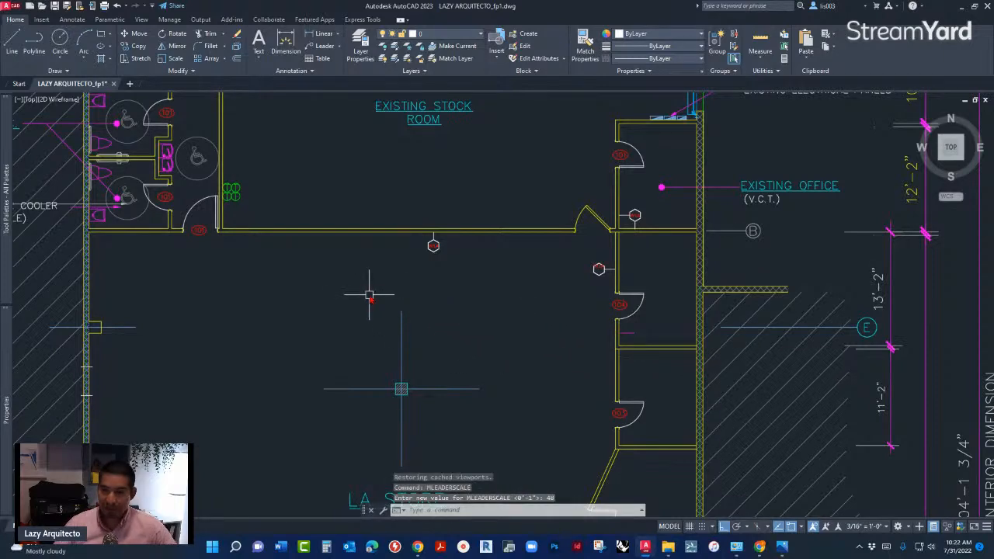
- Erase the small wall tag multileader placed beside the wall below door 104
{"action": "scroll", "coordinate": [643, 334], "scroll_direction": "up", "scroll_amount": 10}
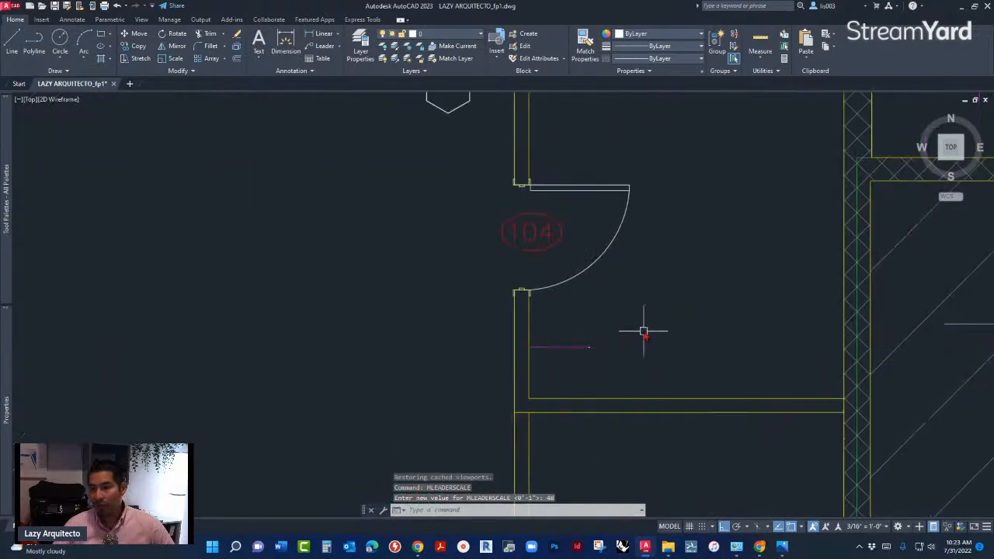
{"action": "left_click", "coordinate": [574, 344]}
{"action": "left_click", "coordinate": [525, 272]}
{"action": "key", "text": "Delete"}
- Place a W1A wall tag multileader to the right of the vertical wall below door 104, with its leader ending on that wall
{"action": "scroll", "coordinate": [489, 303], "scroll_direction": "down", "scroll_amount": 4}
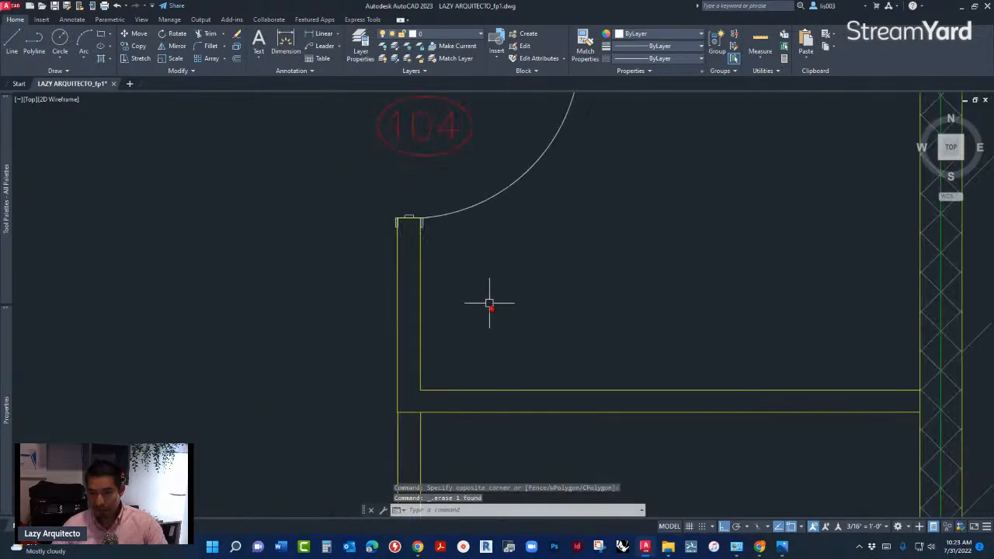
{"action": "scroll", "coordinate": [490, 303], "scroll_direction": "down", "scroll_amount": 2}
{"action": "type", "text": "m"}
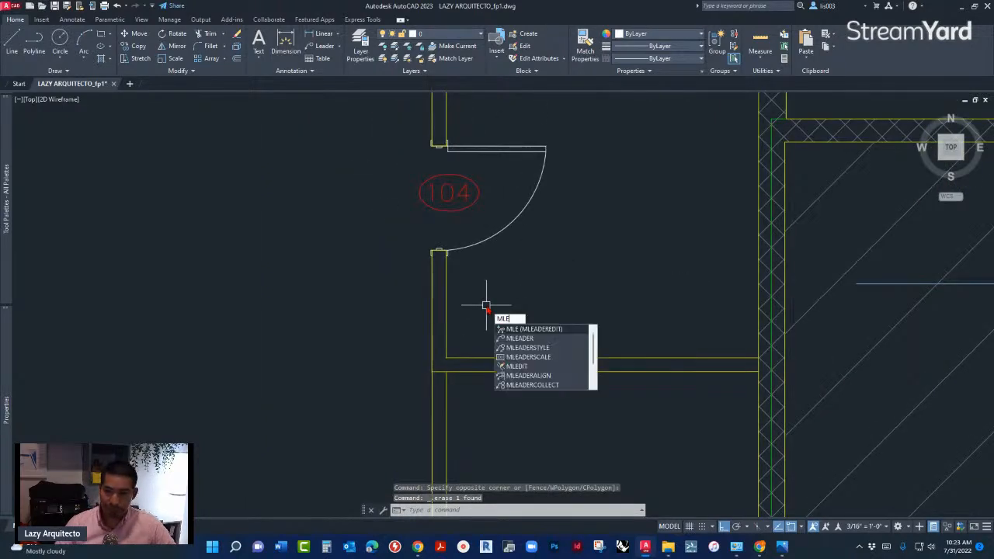
{"action": "left_click", "coordinate": [514, 338]}
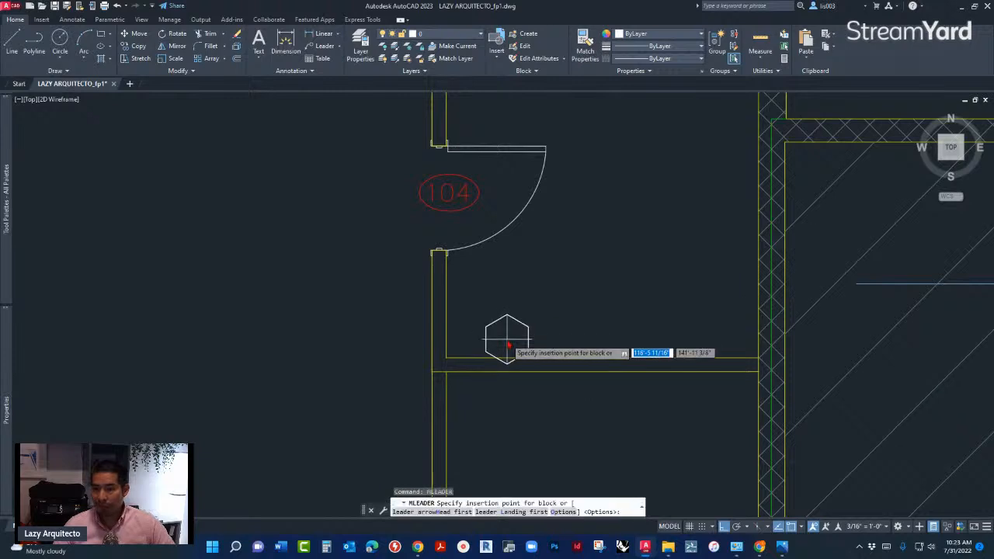
{"action": "scroll", "coordinate": [553, 292], "scroll_direction": "down", "scroll_amount": 2}
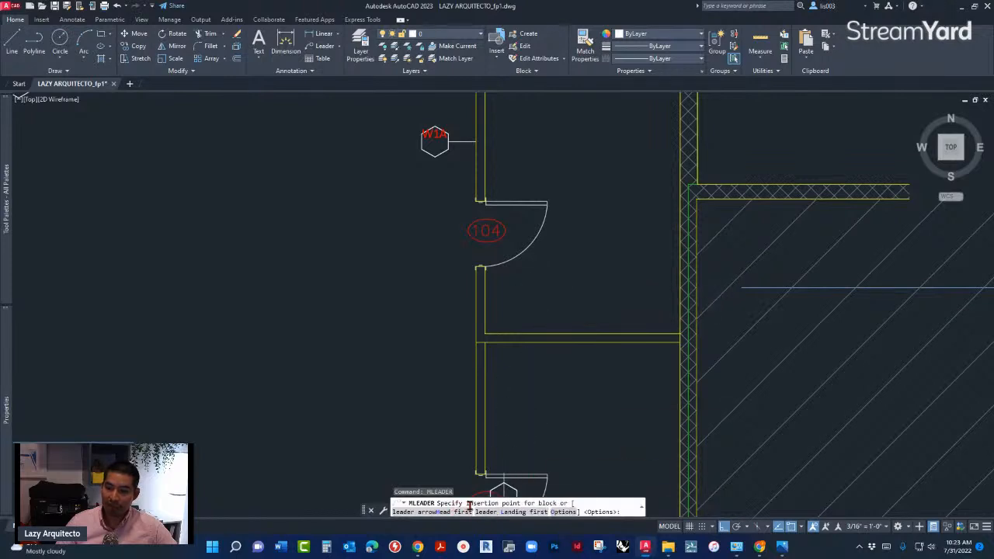
{"action": "scroll", "coordinate": [538, 316], "scroll_direction": "up", "scroll_amount": 2}
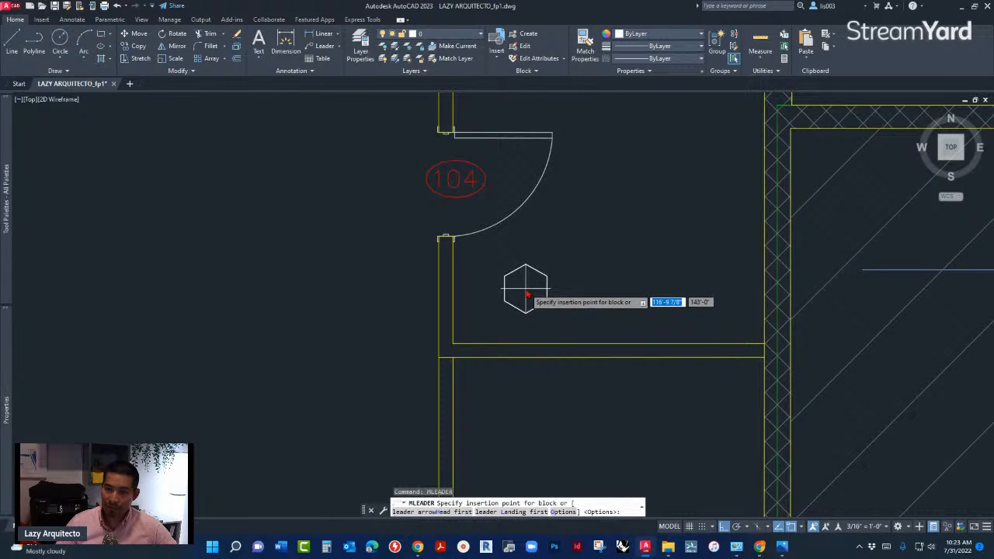
{"action": "left_click", "coordinate": [525, 294]}
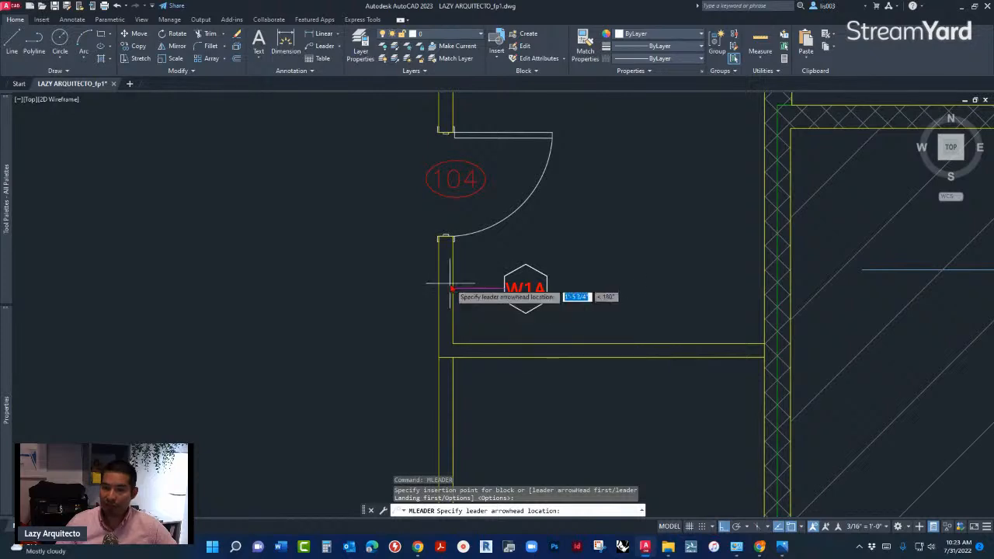
{"action": "key", "text": "Escape"}
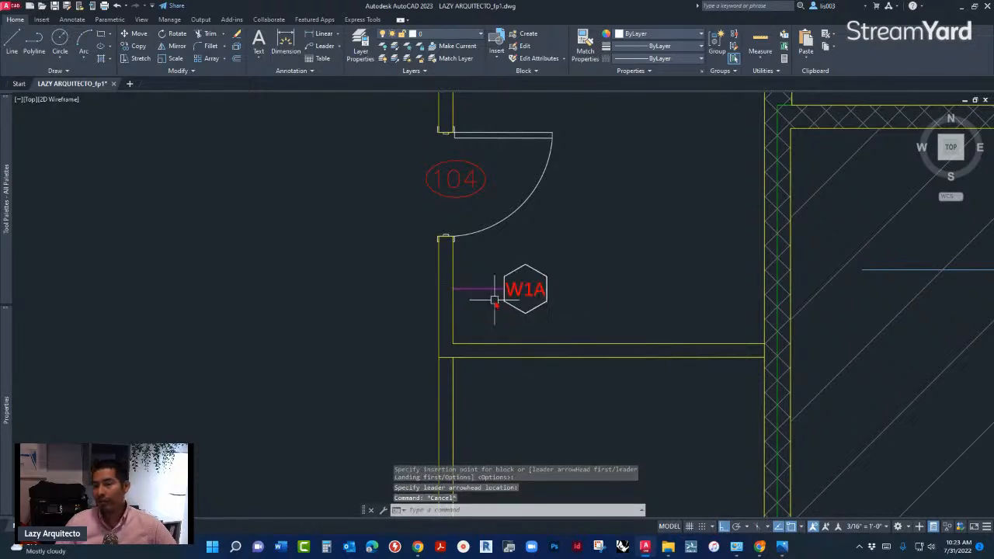
- Add a second leader to the W1A tag below door 104, running straight down to the horizontal wall
{"action": "left_click", "coordinate": [509, 306]}
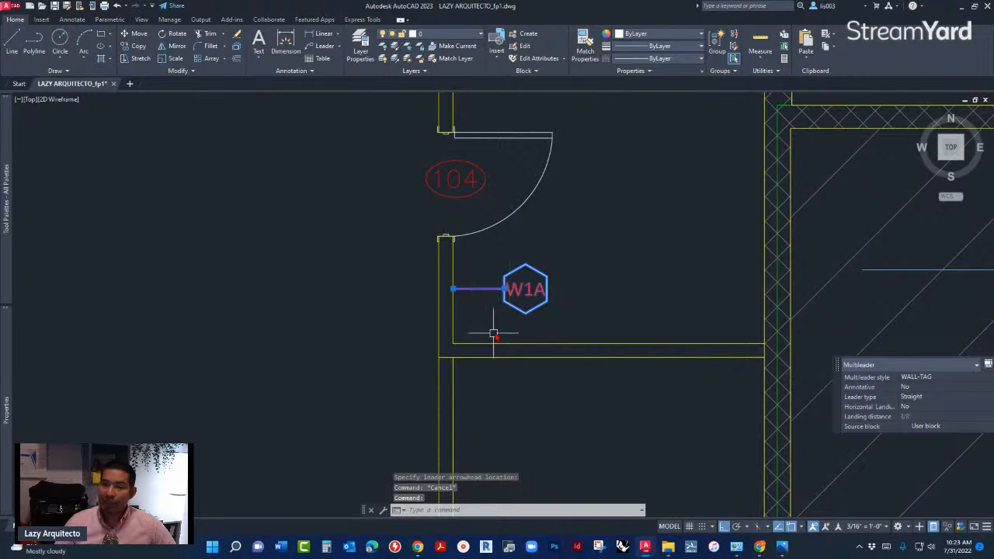
{"action": "scroll", "coordinate": [506, 292], "scroll_direction": "down", "scroll_amount": 3}
{"action": "scroll", "coordinate": [513, 286], "scroll_direction": "up", "scroll_amount": 4}
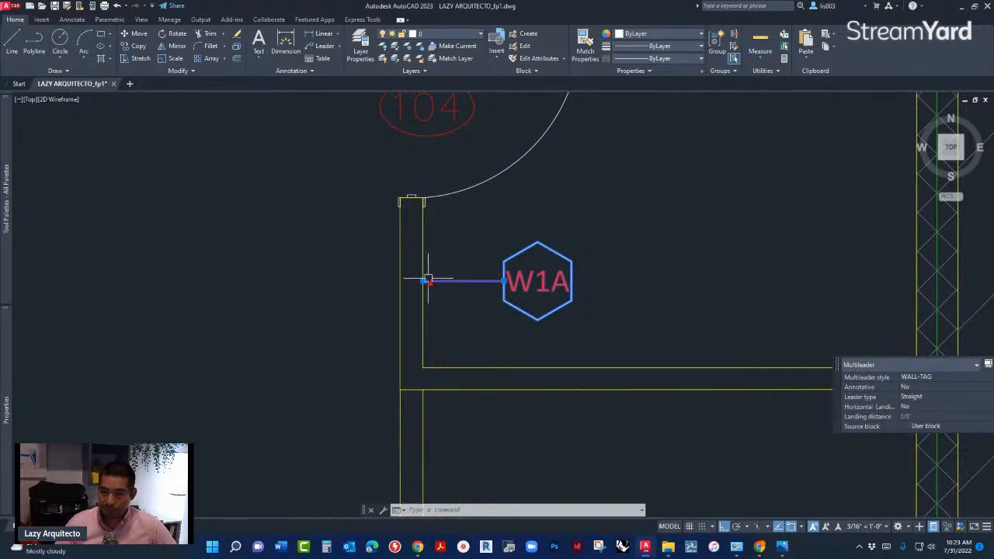
{"action": "key", "text": "Escape"}
{"action": "left_click", "coordinate": [513, 302]}
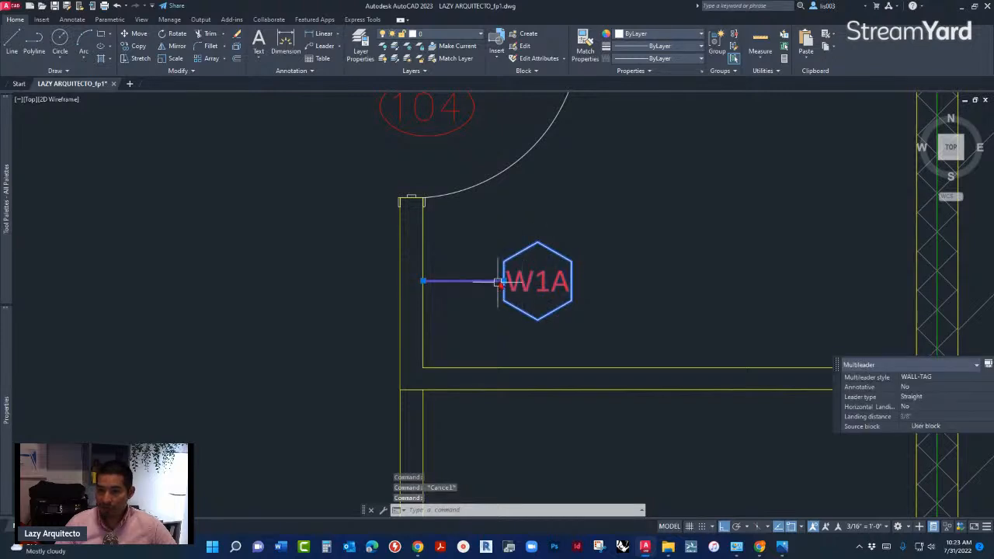
{"action": "mouse_move", "coordinate": [503, 281]}
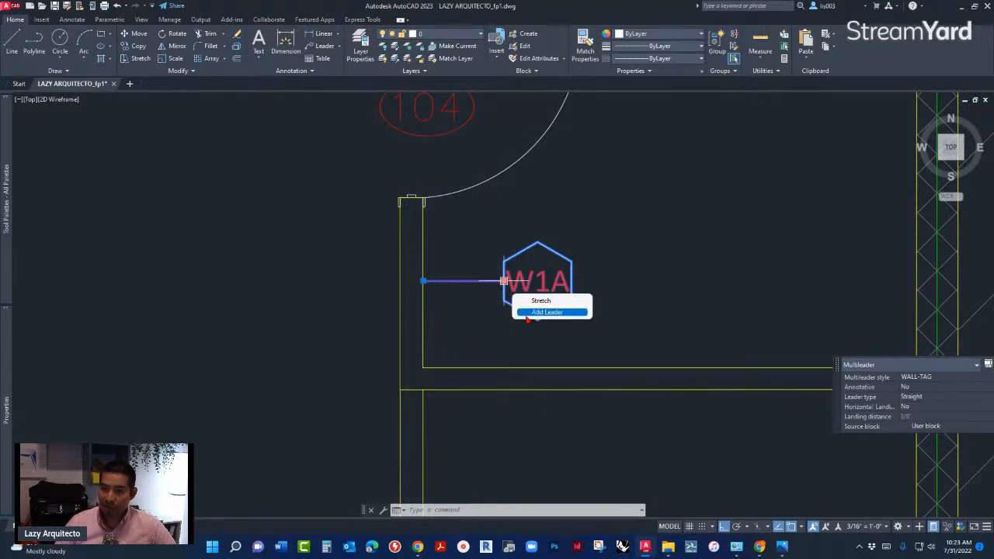
{"action": "left_click", "coordinate": [530, 312]}
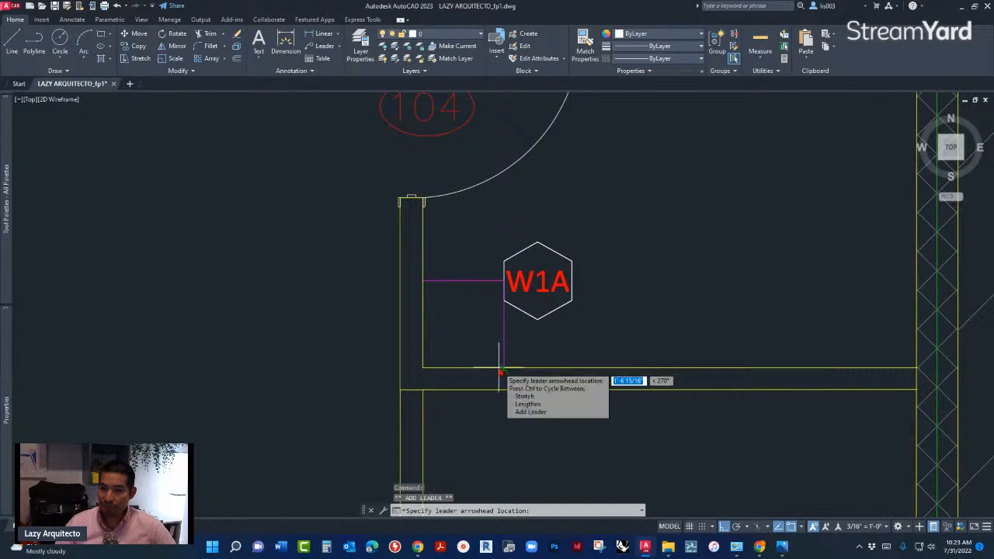
{"action": "left_click", "coordinate": [500, 371]}
{"action": "key", "text": "Escape"}
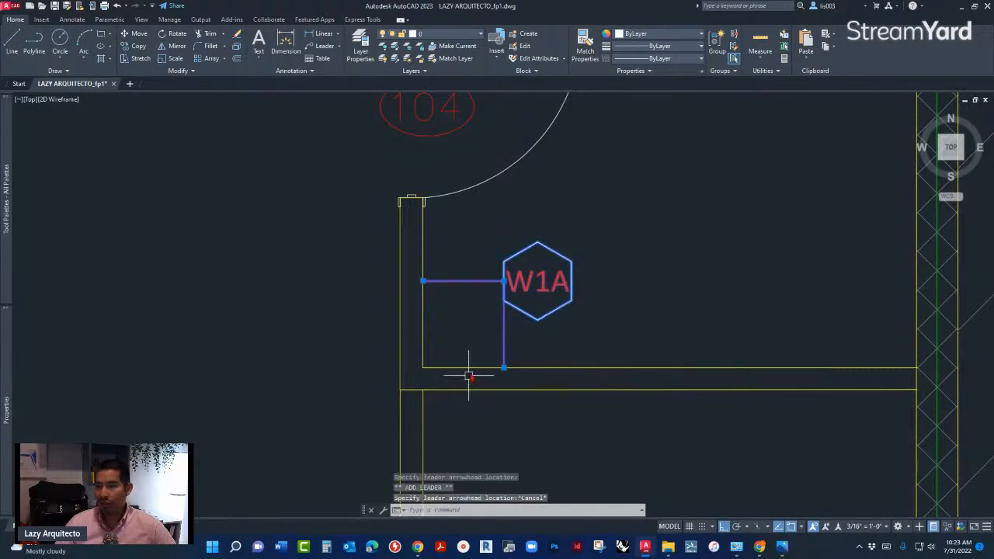
{"action": "scroll", "coordinate": [533, 299], "scroll_direction": "up", "scroll_amount": 4}
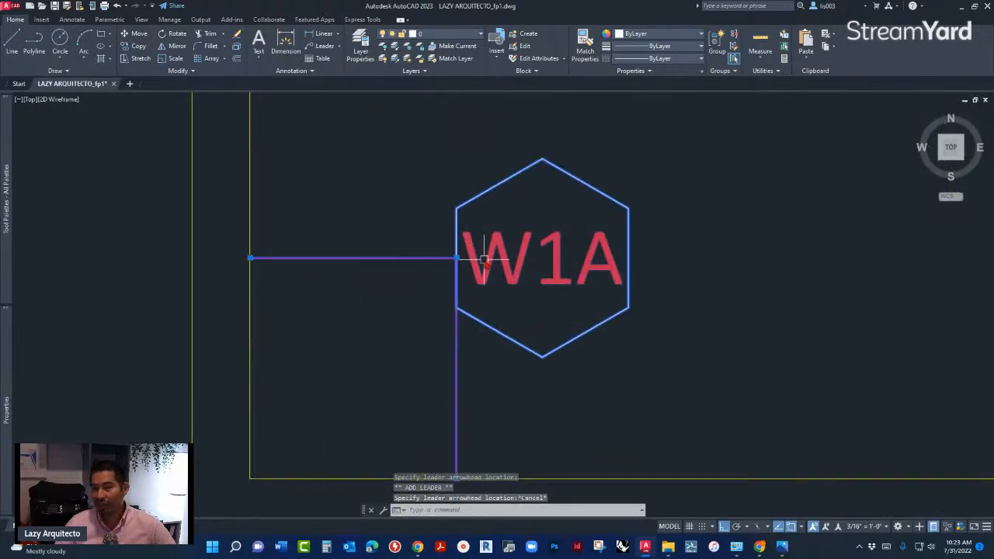
{"action": "key", "text": "Escape"}
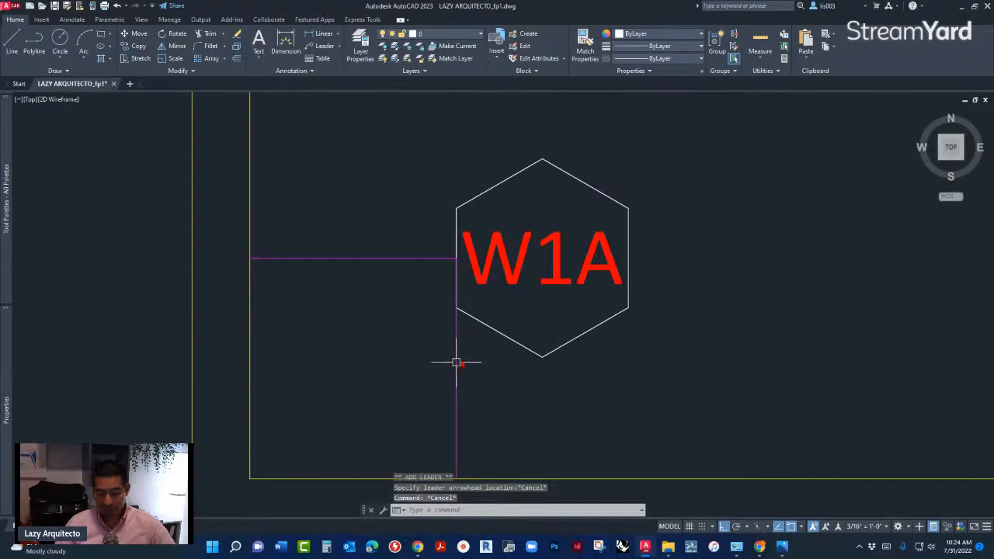
{"action": "key", "text": "l"}
{"action": "key", "text": "Return"}
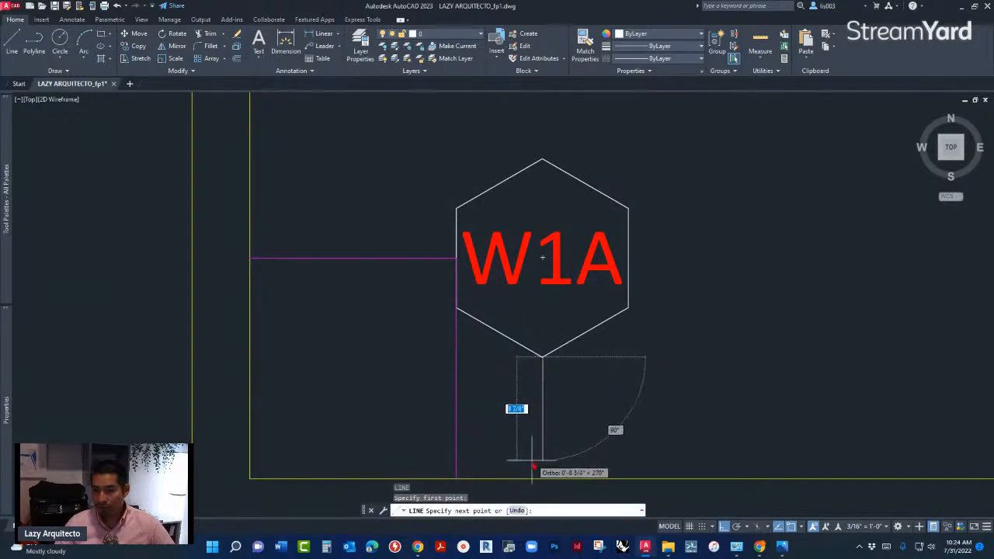
{"action": "key", "text": "Escape"}
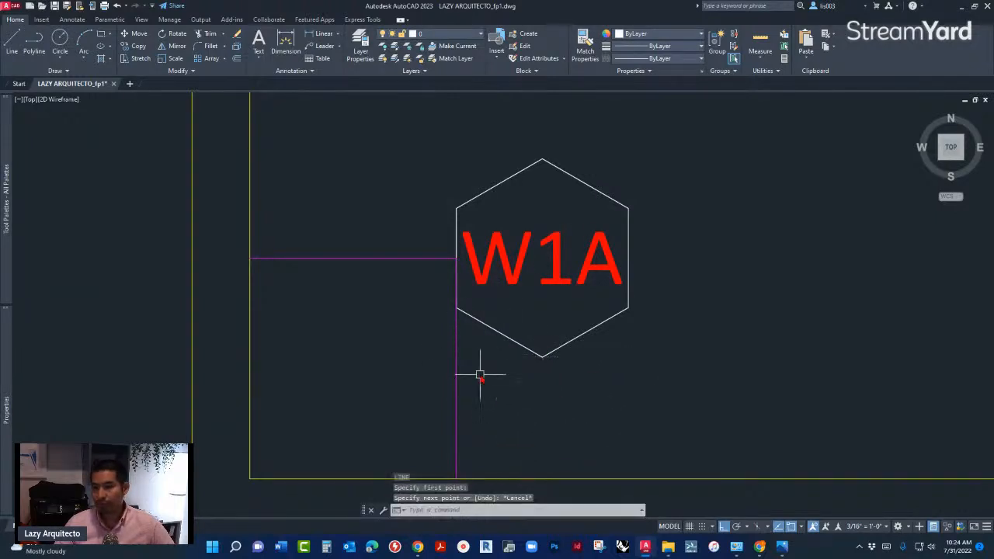
{"action": "scroll", "coordinate": [480, 381], "scroll_direction": "down", "scroll_amount": 4}
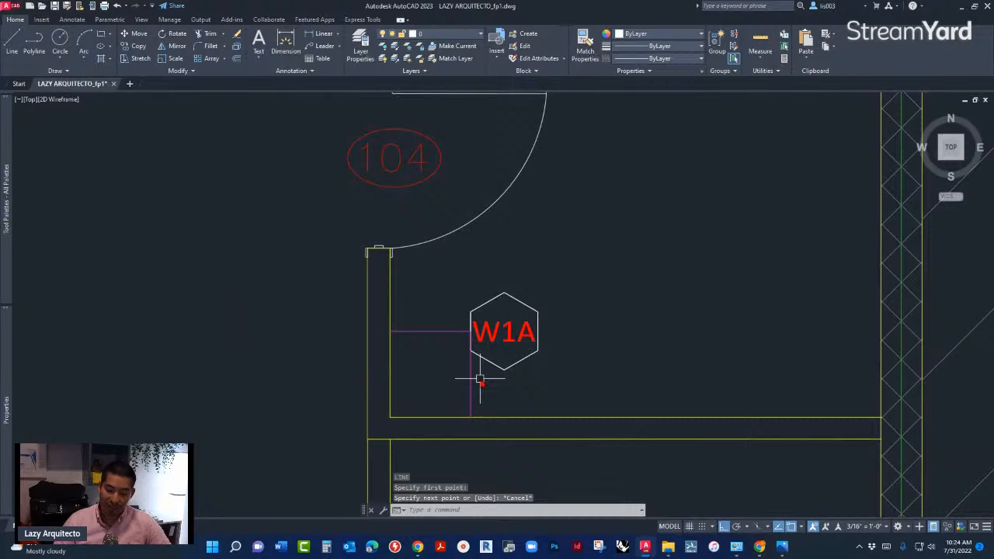
{"action": "middle_click_drag", "start_coordinate": [480, 381], "coordinate": [499, 376]}
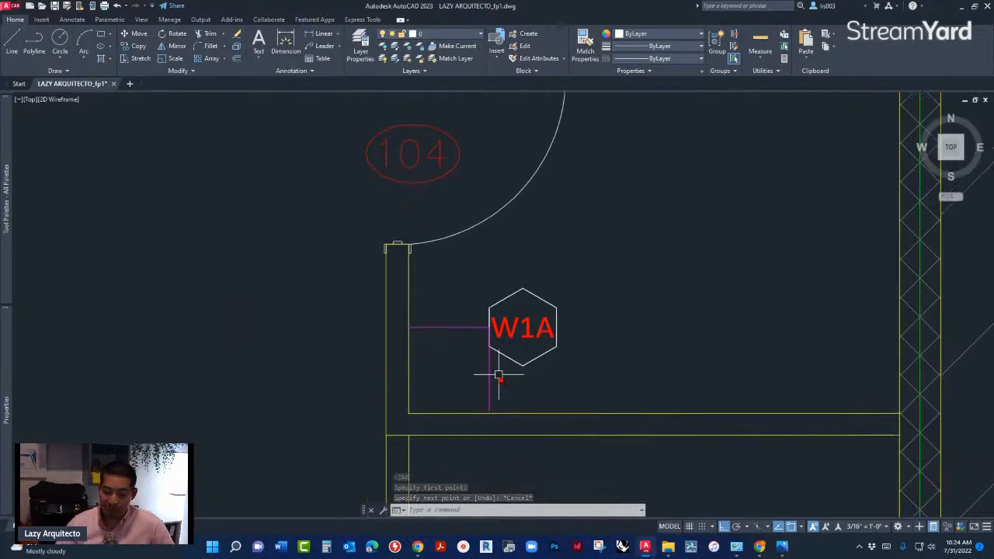
{"action": "scroll", "coordinate": [524, 381], "scroll_direction": "down", "scroll_amount": 2}
{"action": "scroll", "coordinate": [528, 389], "scroll_direction": "down", "scroll_amount": 2}
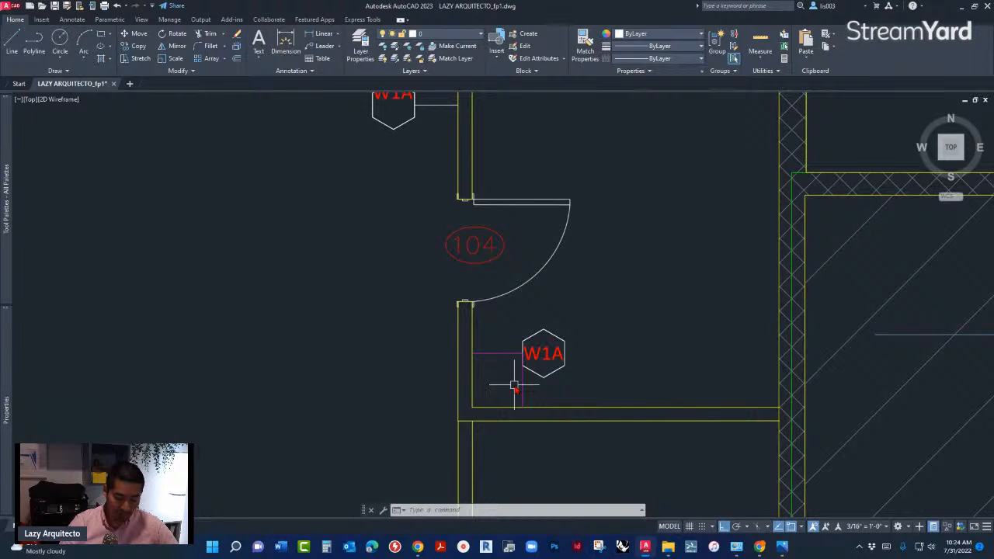
{"action": "type", "text": "ML"}
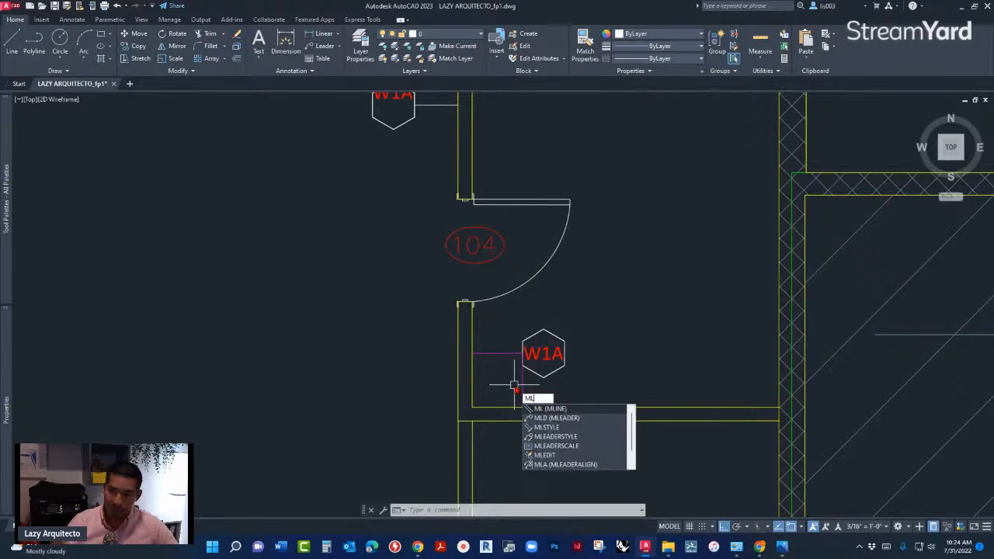
{"action": "key", "text": "Escape"}
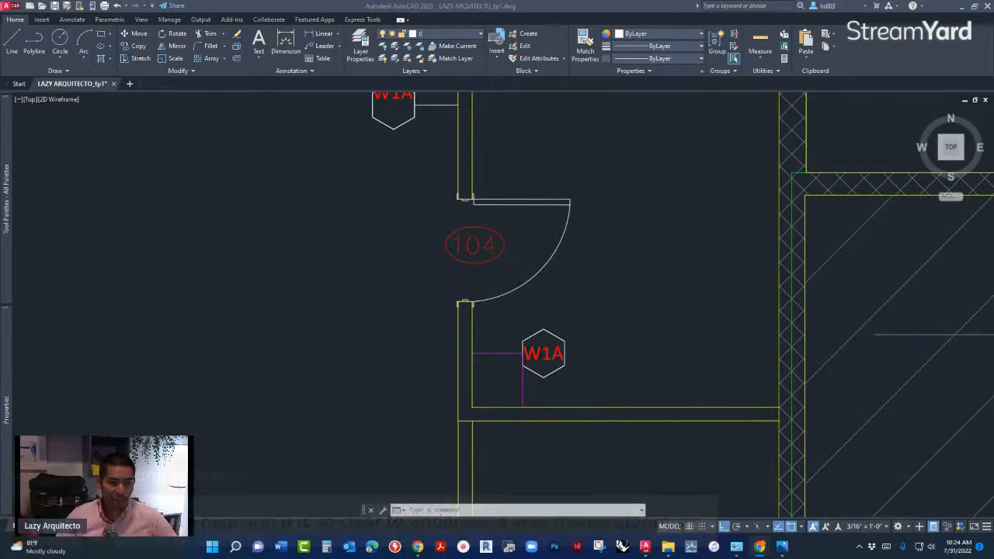
- Modify the WALL-TAG multileader style so its block content attaches at the Insertion point
{"action": "left_click", "coordinate": [475, 338]}
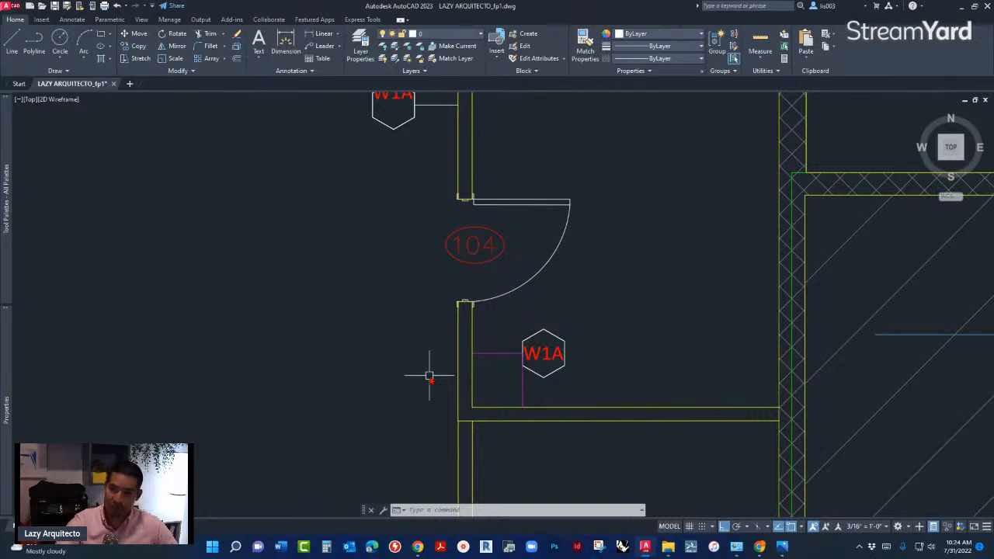
{"action": "type", "text": "ML"}
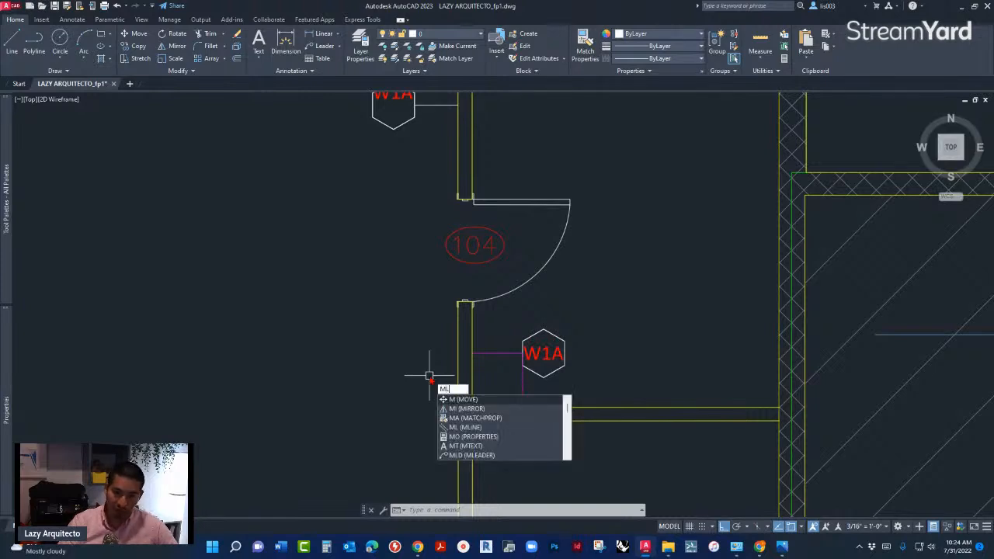
{"action": "type", "text": "EADERSTYLE"}
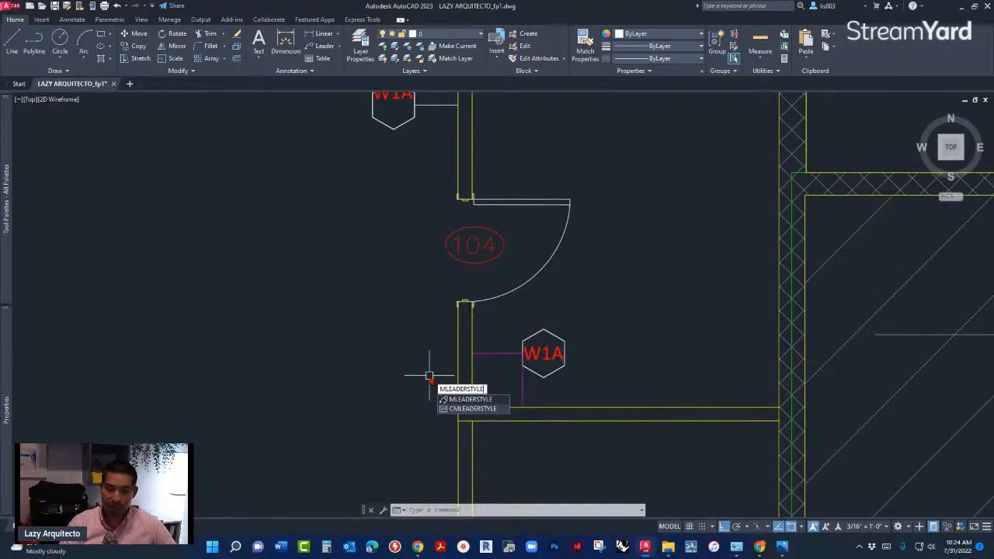
{"action": "key", "text": "Return"}
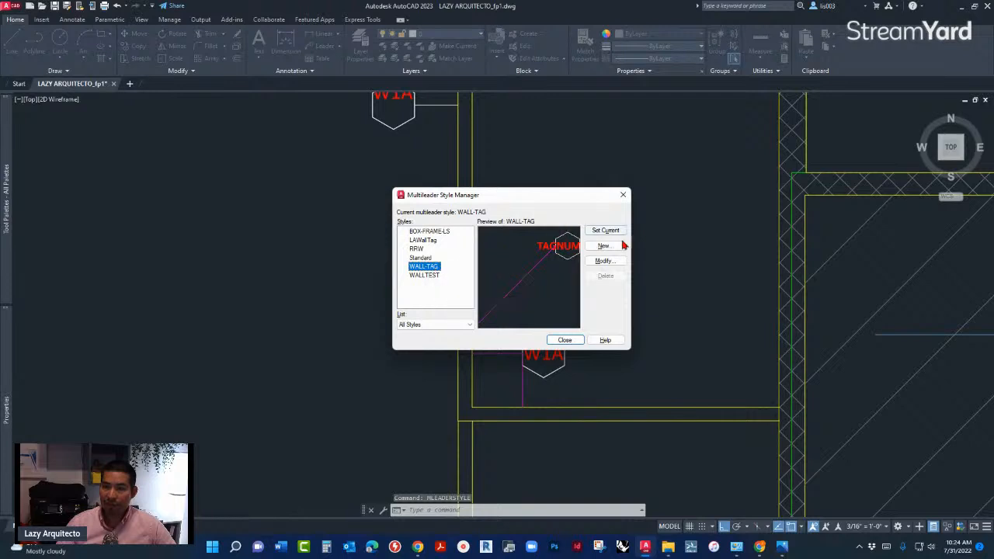
{"action": "left_click", "coordinate": [605, 262]}
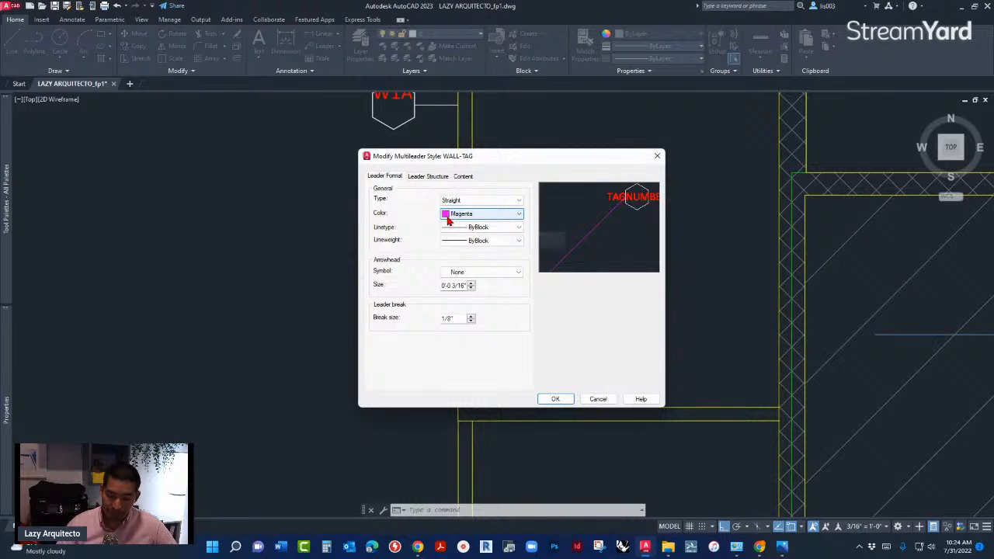
{"action": "left_click", "coordinate": [465, 177]}
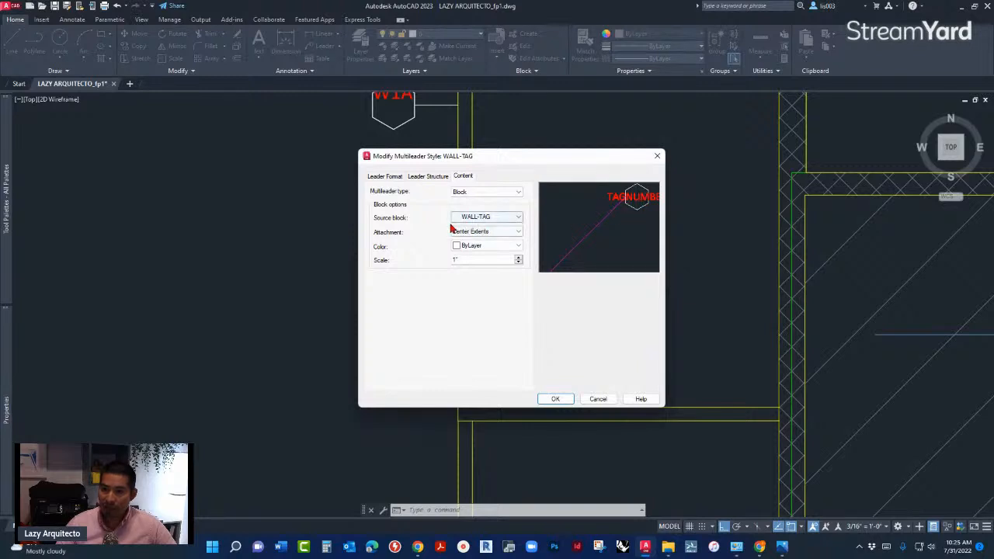
{"action": "left_click", "coordinate": [486, 232]}
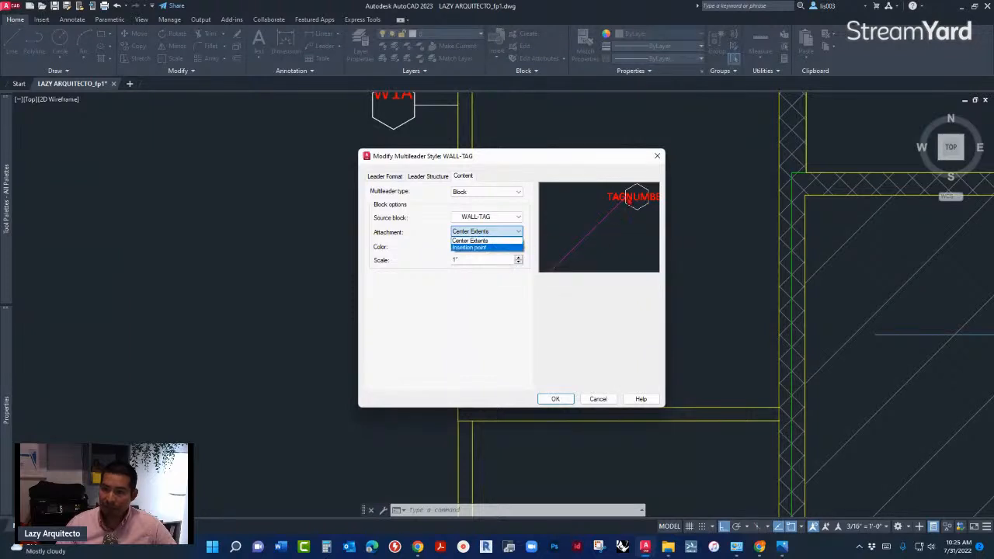
{"action": "left_click", "coordinate": [479, 248]}
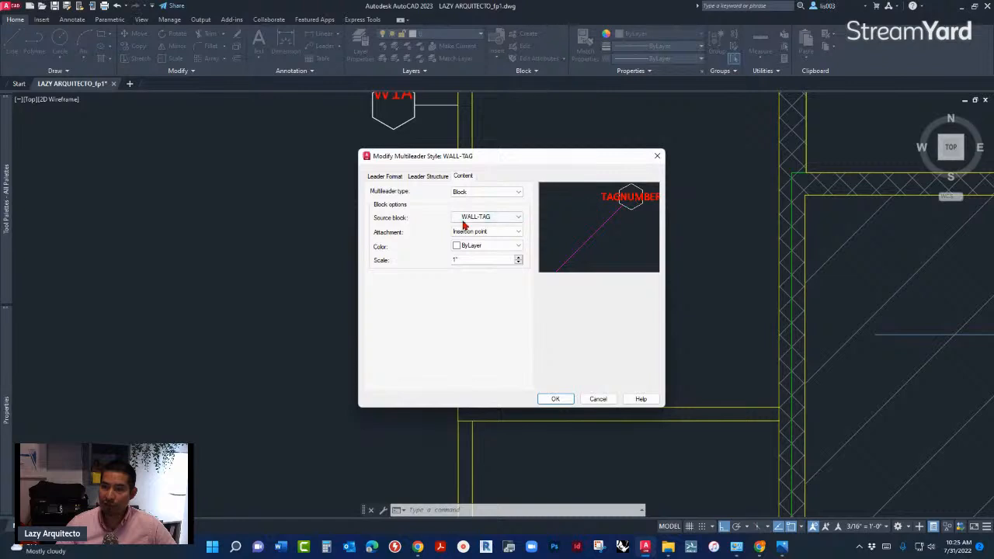
{"action": "left_click", "coordinate": [556, 400]}
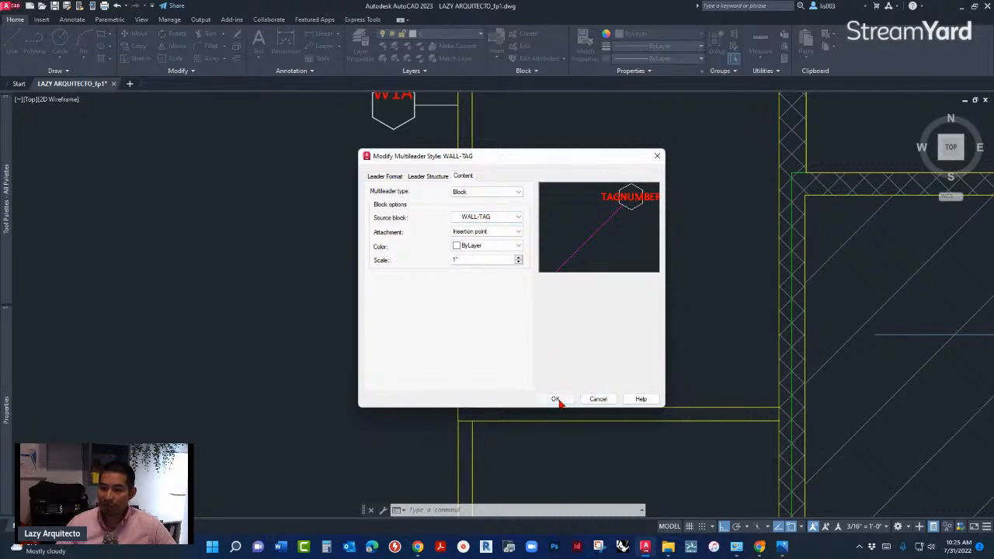
{"action": "left_click", "coordinate": [565, 340]}
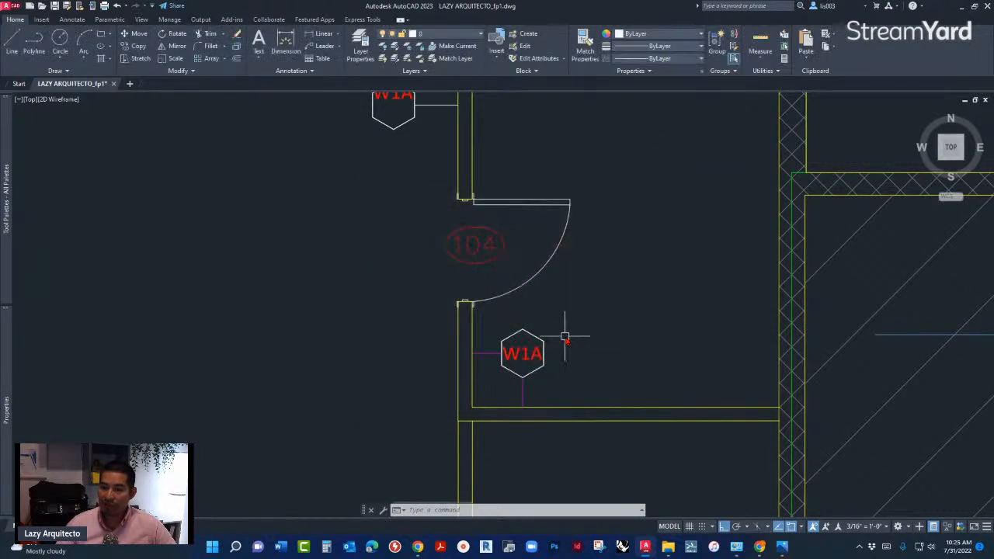
- Inspect the leader attachment on the W1A tag below door 104 and the other wall tags along the stock room walls
{"action": "scroll", "coordinate": [532, 397], "scroll_direction": "up", "scroll_amount": 4}
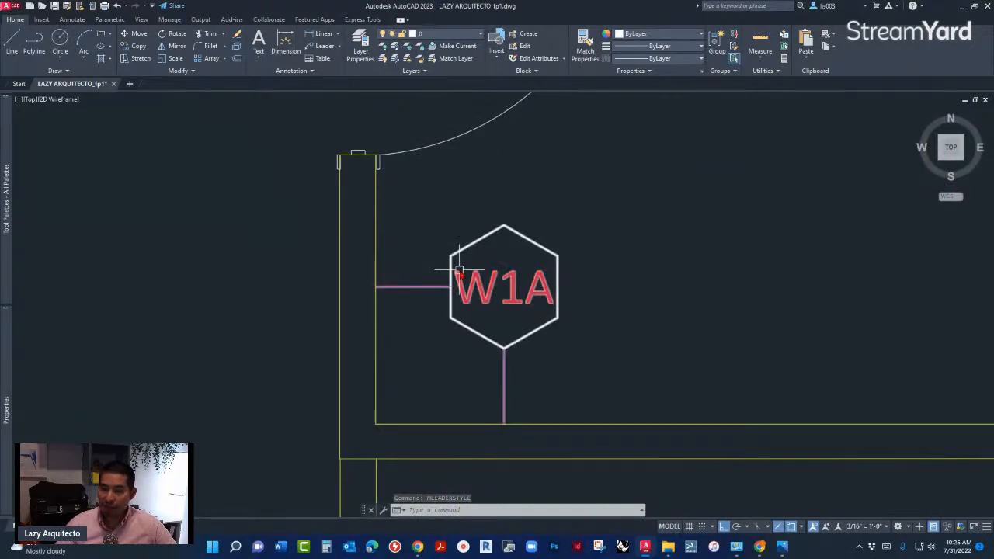
{"action": "scroll", "coordinate": [470, 291], "scroll_direction": "down", "scroll_amount": 5}
{"action": "scroll", "coordinate": [502, 317], "scroll_direction": "down", "scroll_amount": 5}
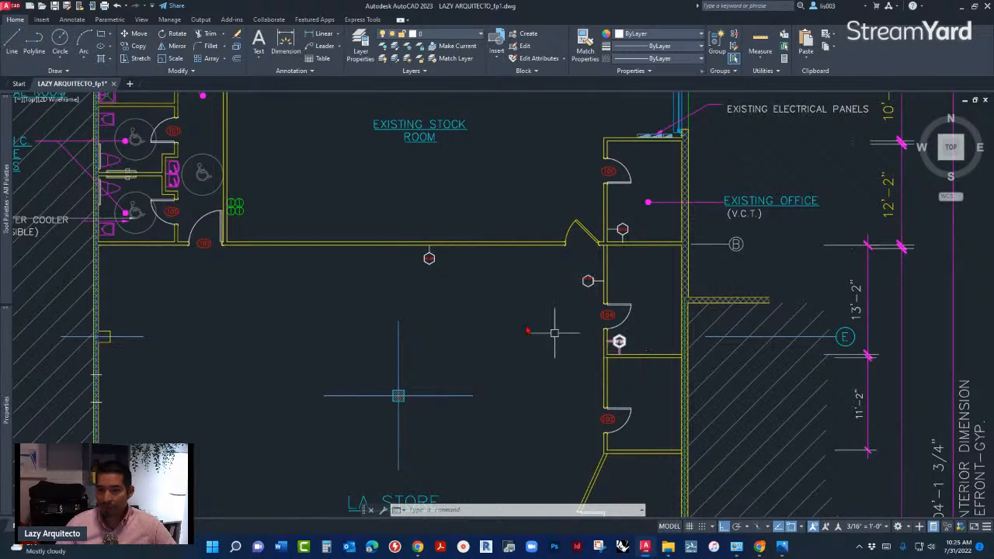
{"action": "middle_click_drag", "start_coordinate": [264, 262], "coordinate": [348, 322]}
{"action": "scroll", "coordinate": [347, 323], "scroll_direction": "up", "scroll_amount": 2}
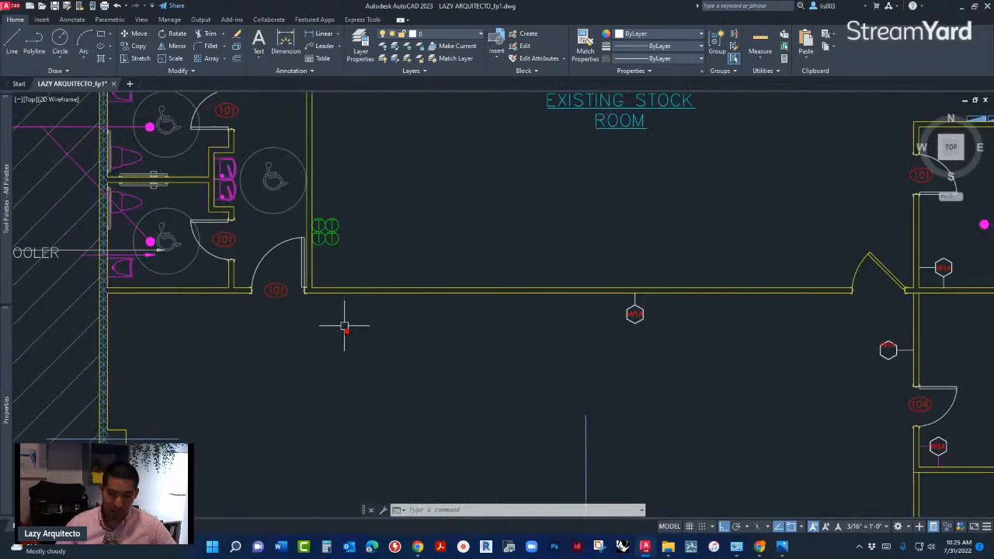
{"action": "type", "text": "ML"}
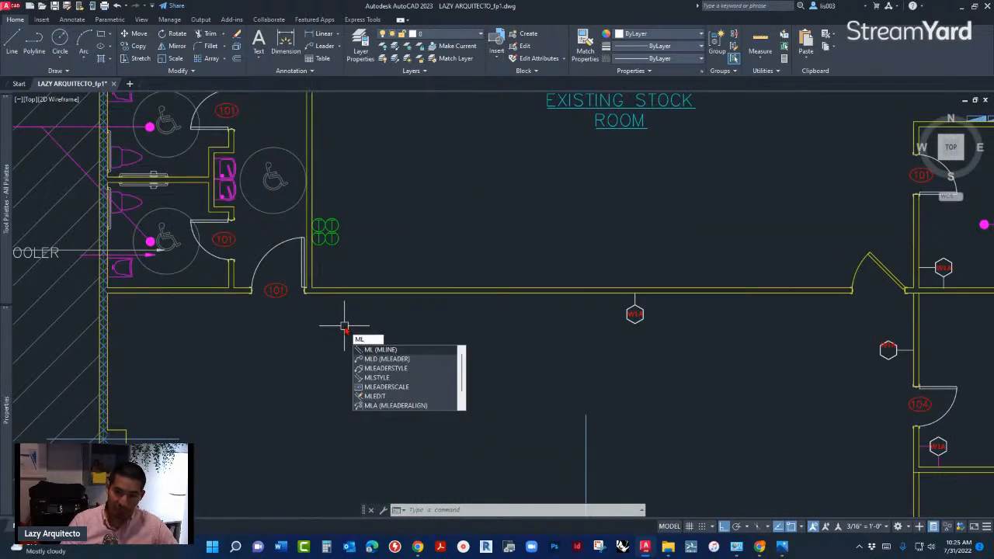
{"action": "type", "text": "E"}
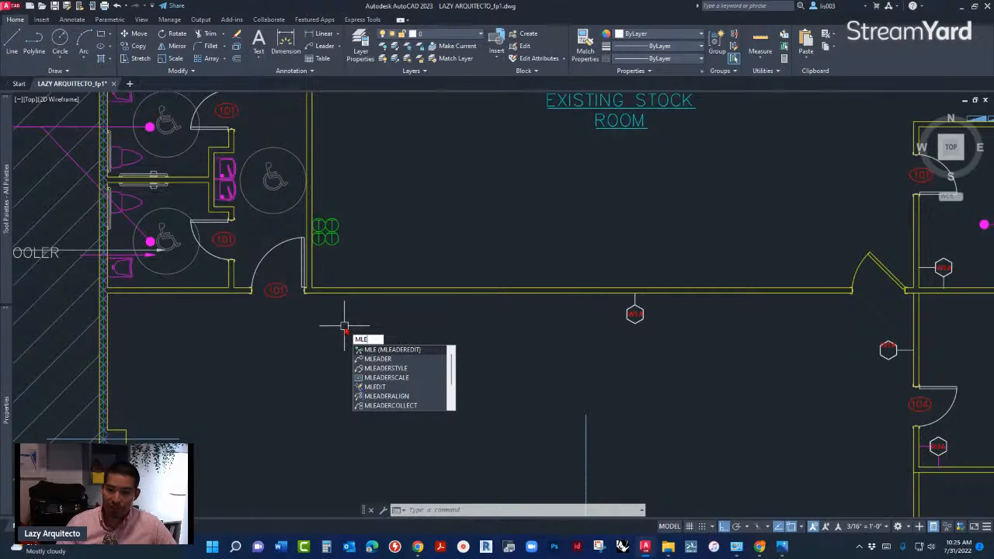
{"action": "key", "text": "Down"}
{"action": "key", "text": "Return"}
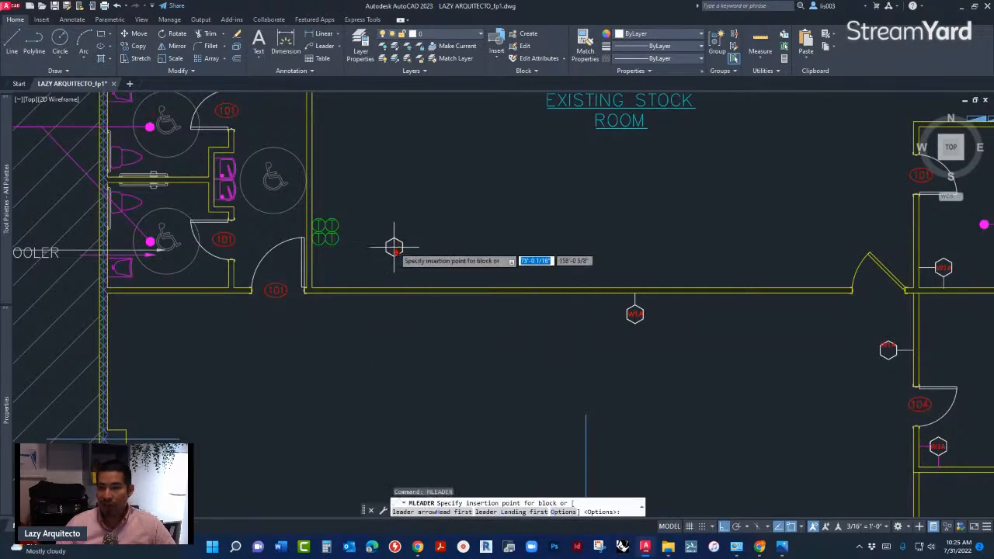
{"action": "scroll", "coordinate": [393, 233], "scroll_direction": "down", "scroll_amount": 3}
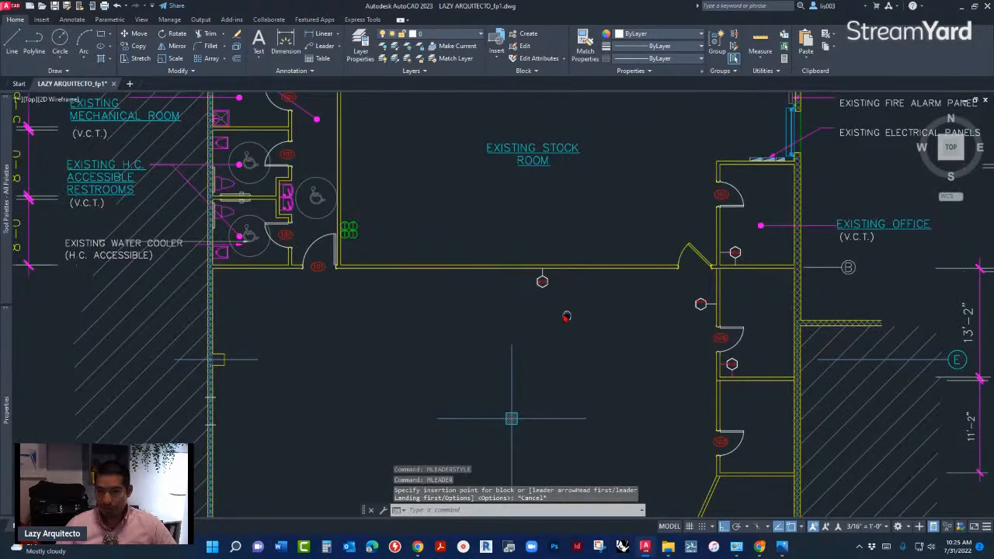
- Use ADDSELECTED on the W1A tag below door 104 to place a matching tag in the stock room corner by door 101, with its leader on the vertical wall
{"action": "scroll", "coordinate": [486, 270], "scroll_direction": "up", "scroll_amount": 2}
{"action": "type", "text": "ADD"}
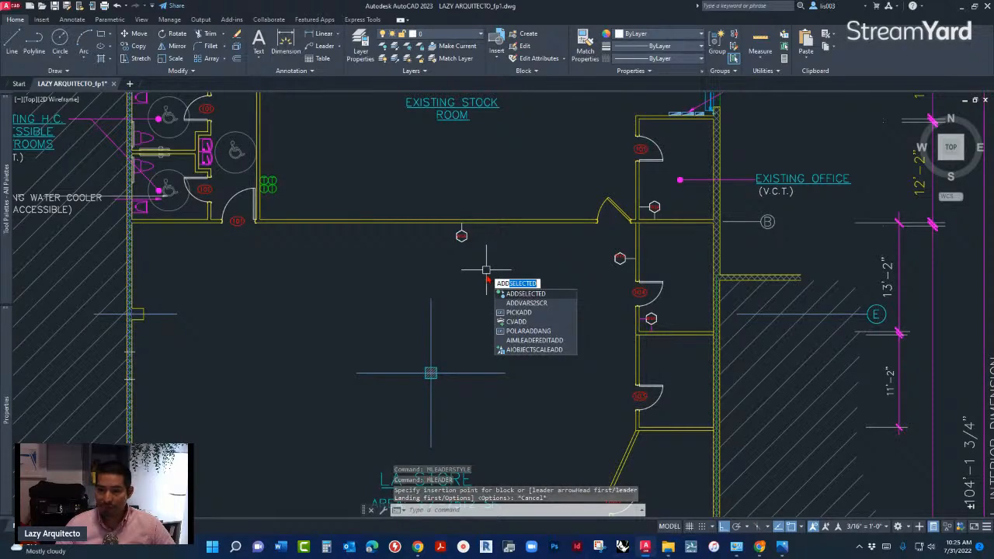
{"action": "key", "text": "Return"}
{"action": "scroll", "coordinate": [650, 317], "scroll_direction": "up", "scroll_amount": 4}
{"action": "left_click", "coordinate": [656, 312]}
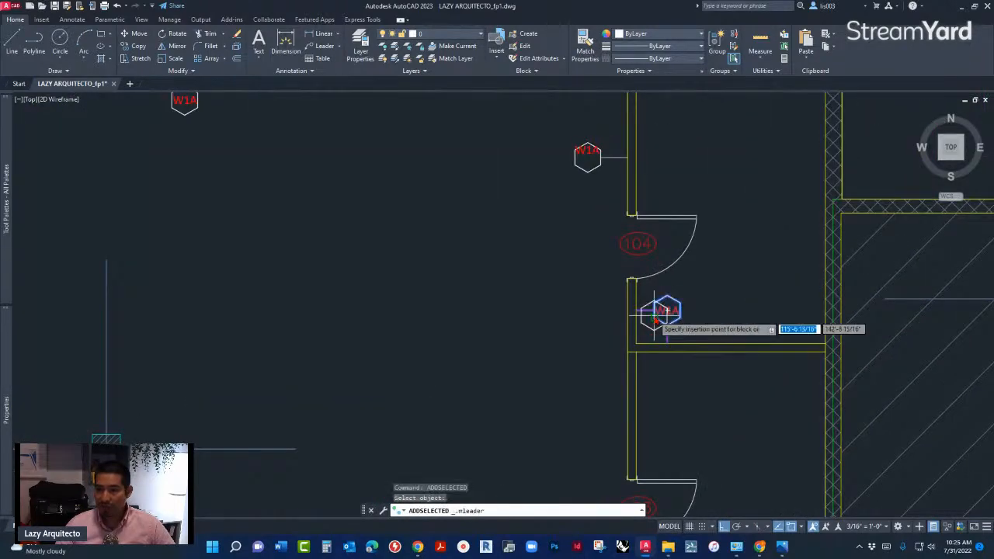
{"action": "scroll", "coordinate": [603, 329], "scroll_direction": "down", "scroll_amount": 2}
{"action": "scroll", "coordinate": [225, 255], "scroll_direction": "up", "scroll_amount": 4}
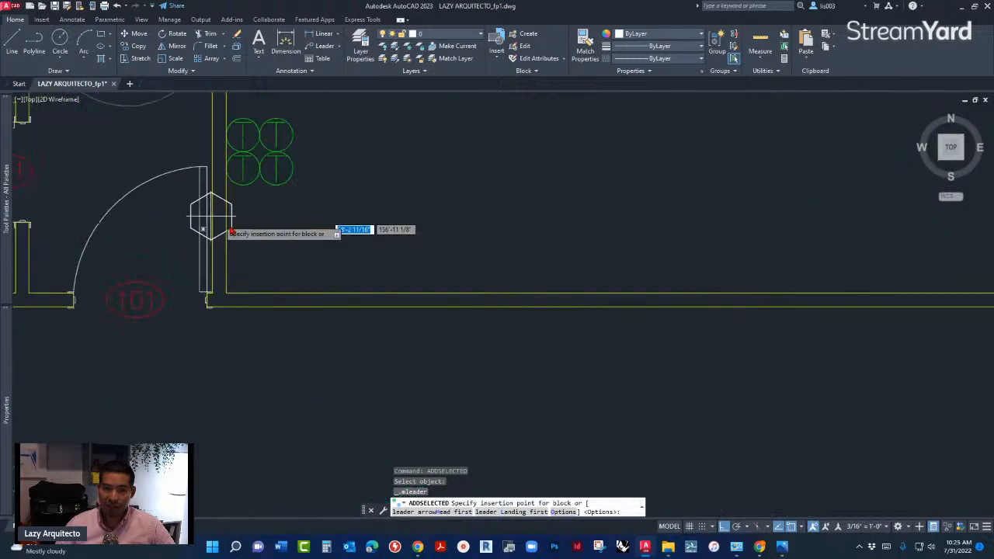
{"action": "left_click", "coordinate": [289, 227]}
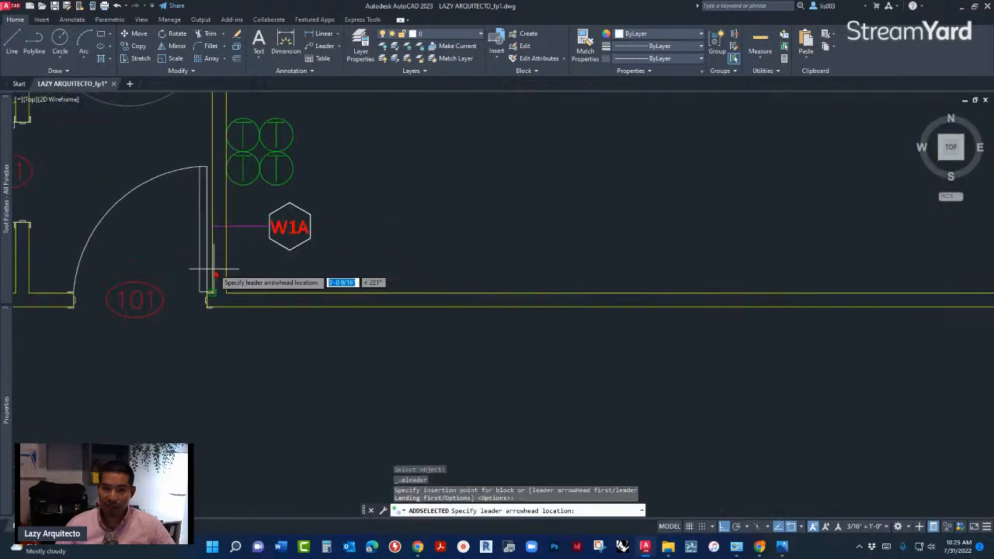
{"action": "left_click", "coordinate": [227, 225]}
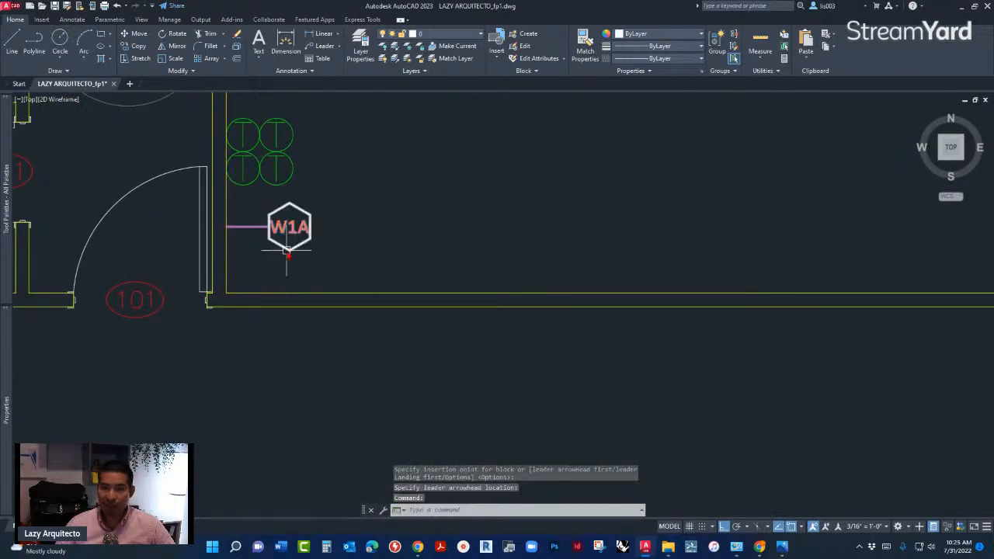
- Add a second leader to the W1A tag in the stock room corner, running straight down to the horizontal wall
{"action": "left_click", "coordinate": [287, 247]}
{"action": "mouse_move", "coordinate": [289, 230]}
{"action": "left_click", "coordinate": [318, 255]}
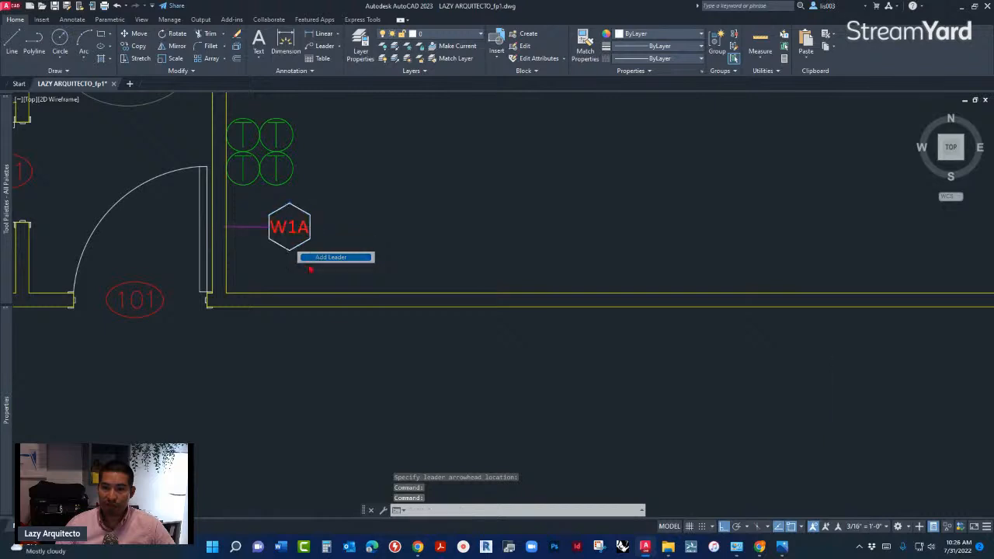
{"action": "right_click", "coordinate": [302, 295]}
{"action": "left_click", "coordinate": [339, 324]}
{"action": "scroll", "coordinate": [337, 349], "scroll_direction": "down", "scroll_amount": 3}
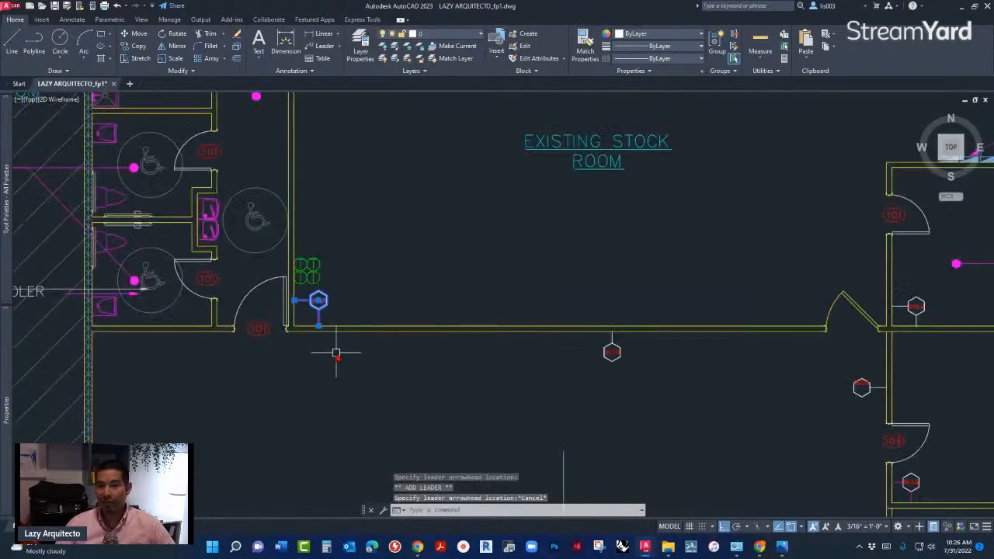
{"action": "scroll", "coordinate": [286, 351], "scroll_direction": "up", "scroll_amount": 3}
{"action": "key", "text": "Escape"}
{"action": "scroll", "coordinate": [311, 333], "scroll_direction": "down", "scroll_amount": 3}
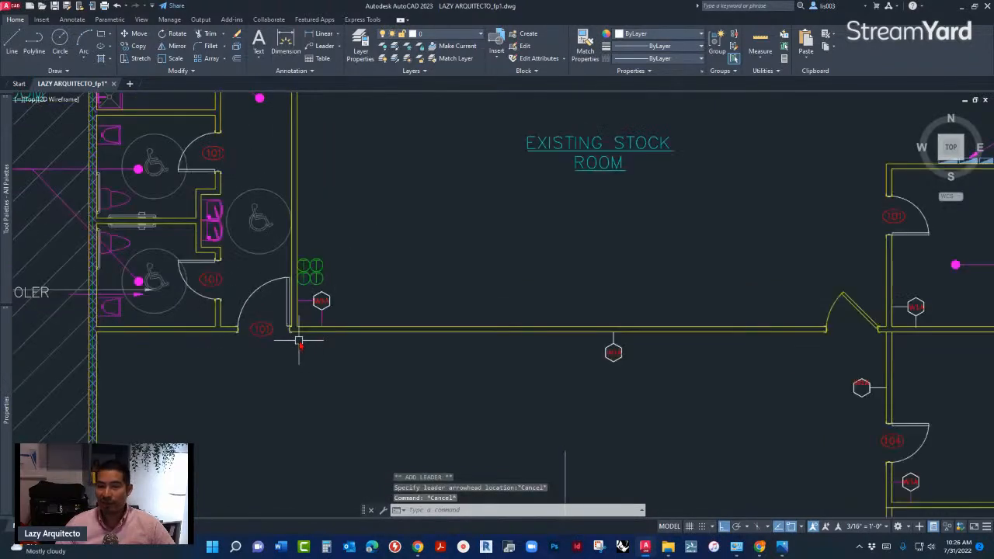
{"action": "scroll", "coordinate": [331, 316], "scroll_direction": "down", "scroll_amount": 2}
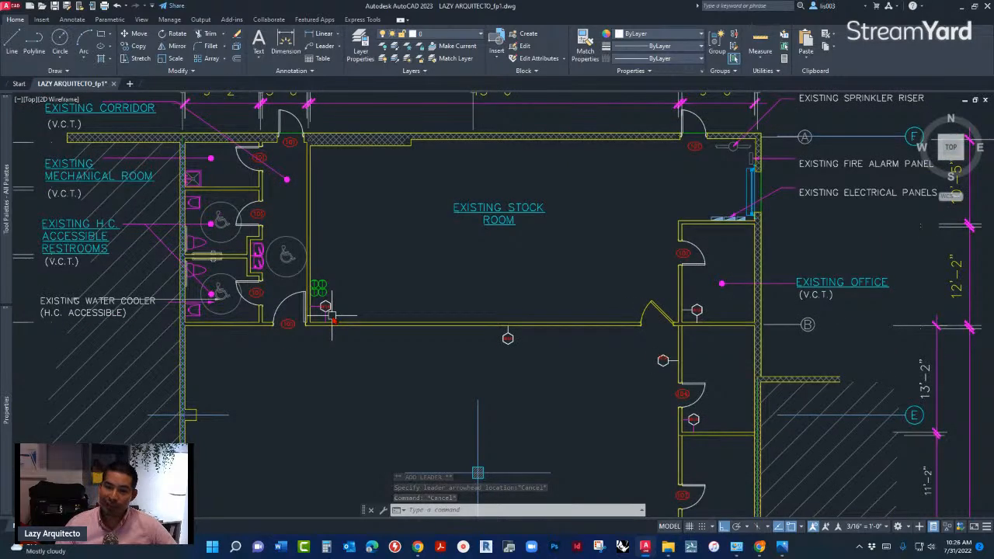
{"action": "scroll", "coordinate": [332, 317], "scroll_direction": "up", "scroll_amount": 5}
{"action": "left_click", "coordinate": [313, 299]}
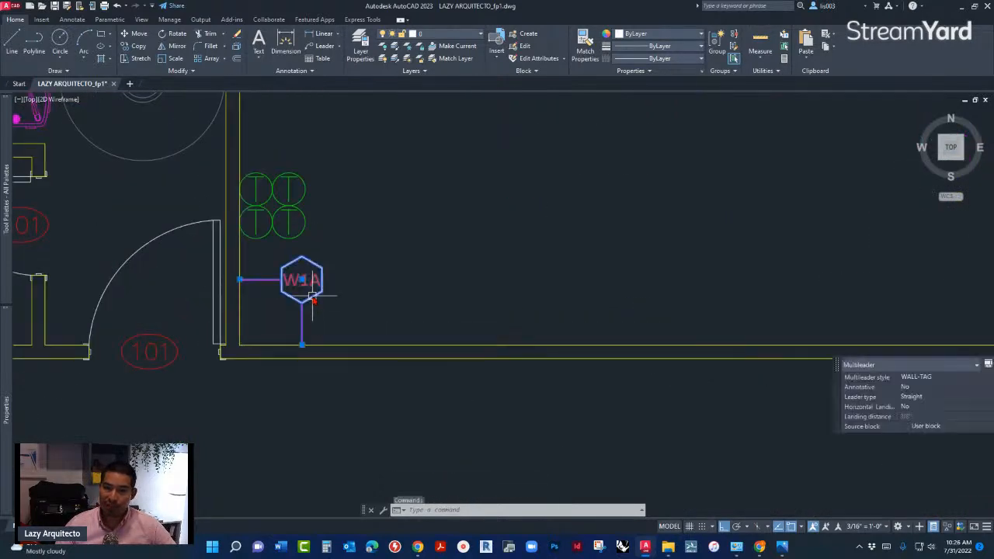
{"action": "scroll", "coordinate": [312, 297], "scroll_direction": "down", "scroll_amount": 3}
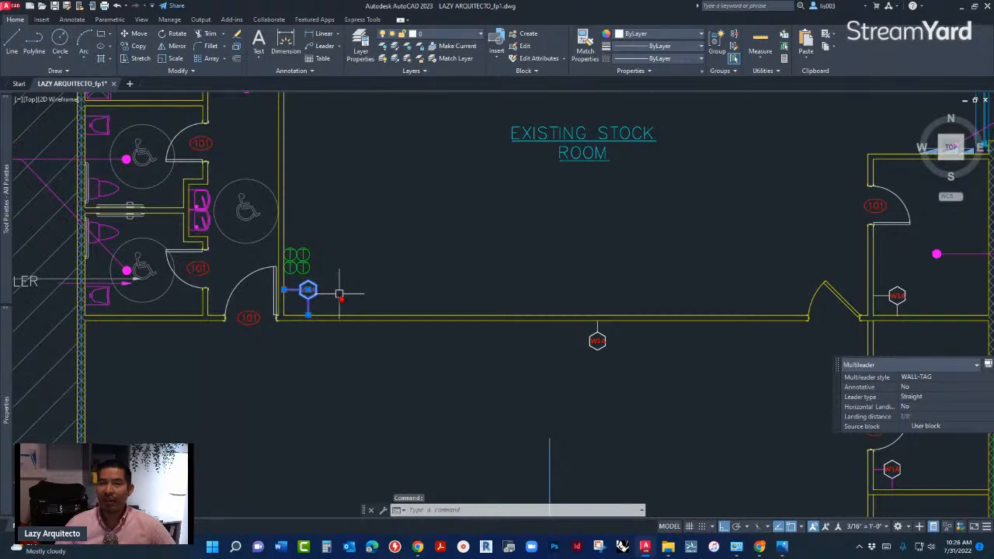
{"action": "key", "text": "Escape"}
{"action": "key", "text": "Escape"}
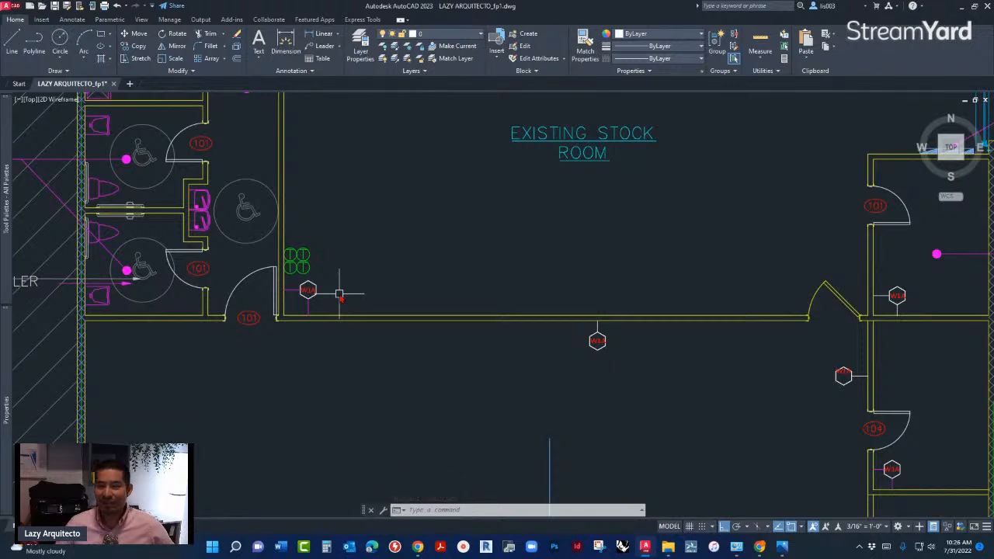
- Change the tag number of the two-leader wall tag in the stock room corner by door 101 to W3
{"action": "scroll", "coordinate": [323, 293], "scroll_direction": "up", "scroll_amount": 5}
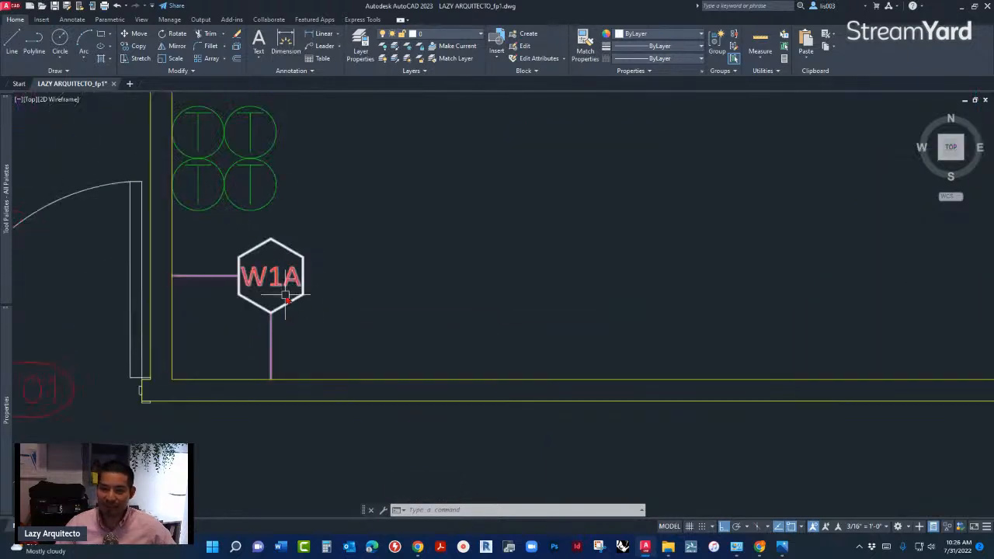
{"action": "left_click", "coordinate": [278, 289]}
{"action": "double_click", "coordinate": [278, 289]}
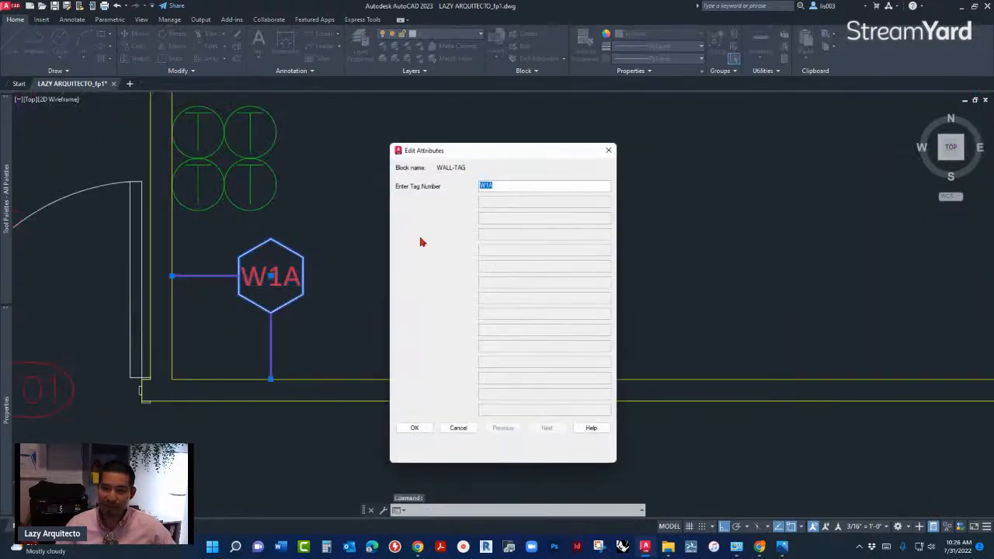
{"action": "left_click", "coordinate": [504, 186]}
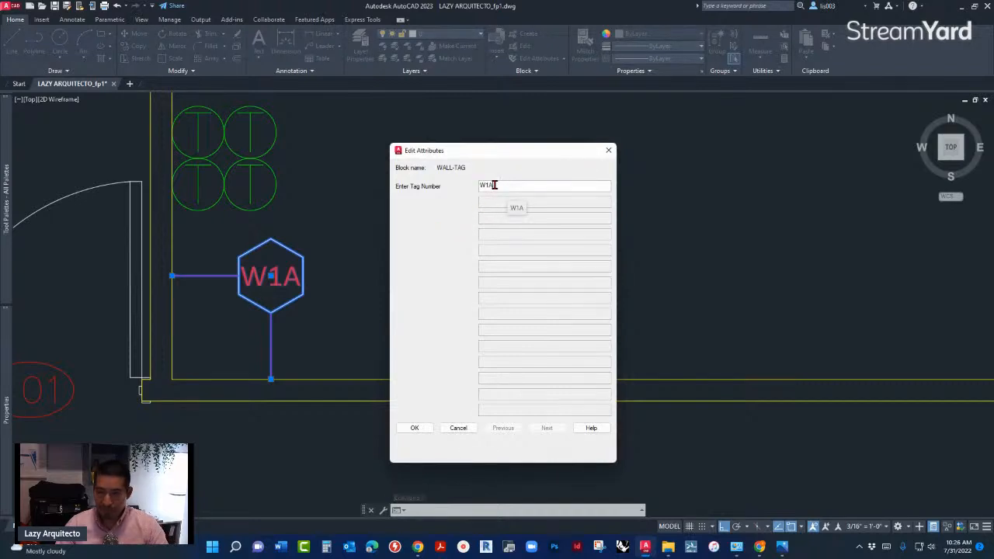
{"action": "key", "text": "BackSpace"}
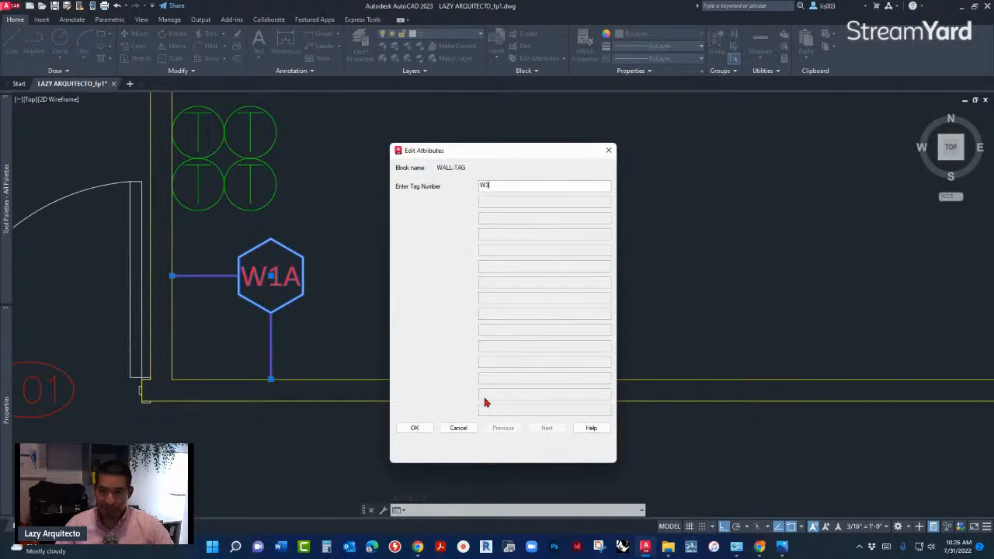
{"action": "left_click", "coordinate": [414, 428]}
{"action": "scroll", "coordinate": [334, 304], "scroll_direction": "down", "scroll_amount": 4}
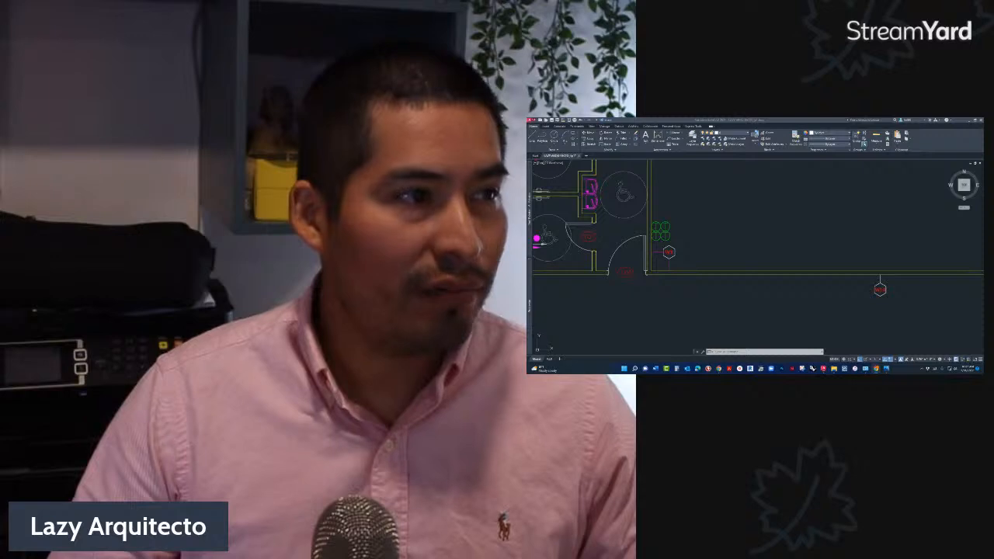
- Switch to the browser and examine the "100 AutoCAD TRICKS for YOU" course page, including its list of included materials, and return to AutoCAD
{"action": "left_click_drag", "start_coordinate": [529, 140], "coordinate": [606, 135]}
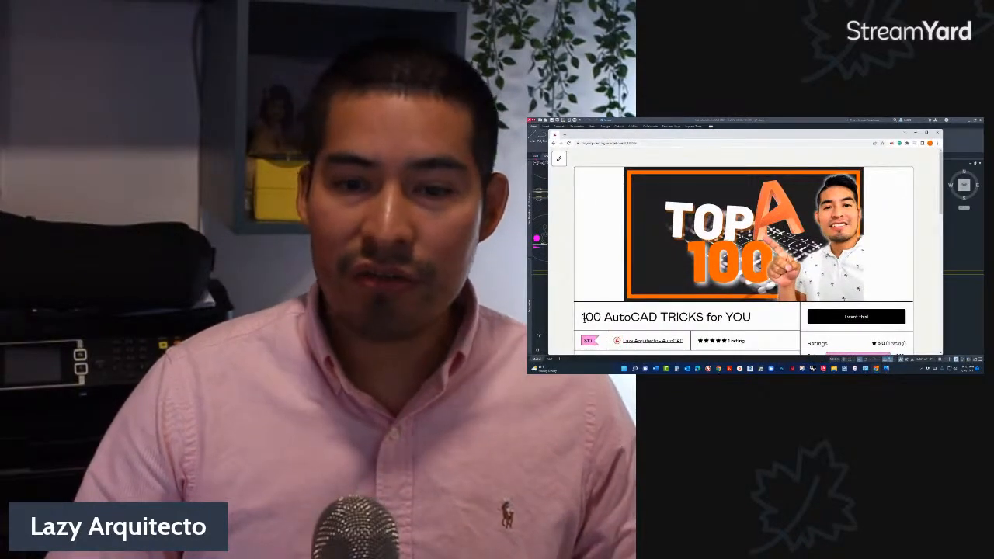
{"action": "left_click_drag", "start_coordinate": [584, 316], "coordinate": [755, 322]}
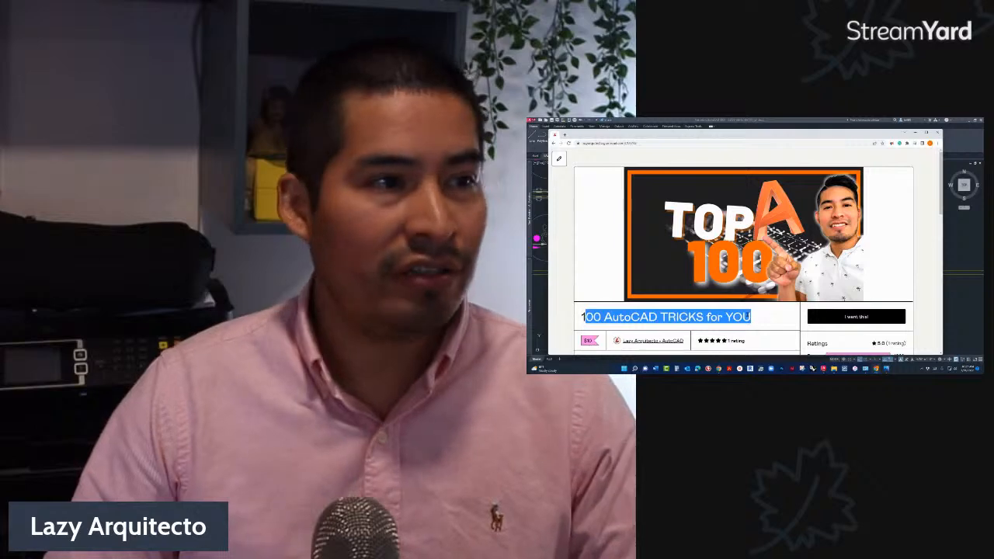
{"action": "scroll", "coordinate": [599, 284], "scroll_direction": "down", "scroll_amount": 10}
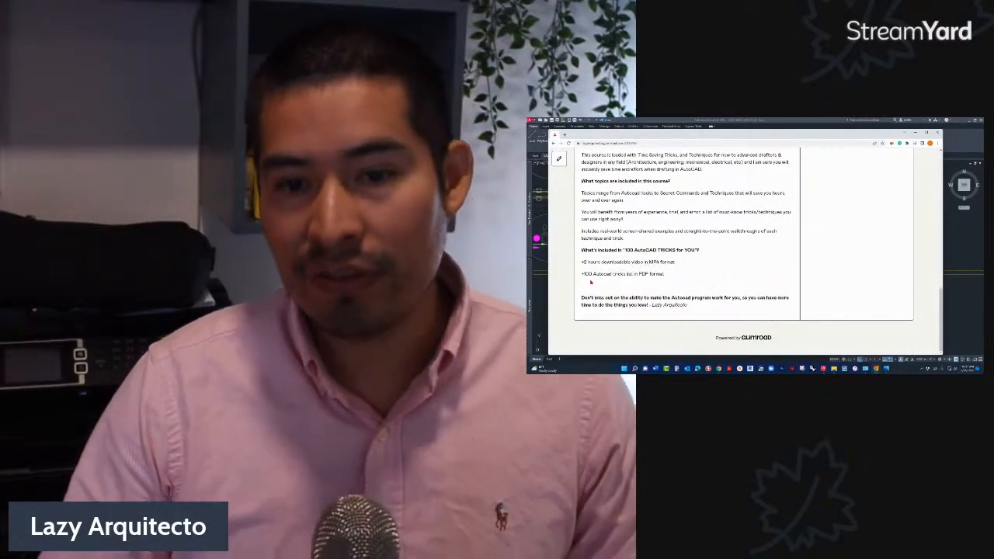
{"action": "left_click_drag", "start_coordinate": [581, 273], "coordinate": [625, 274]}
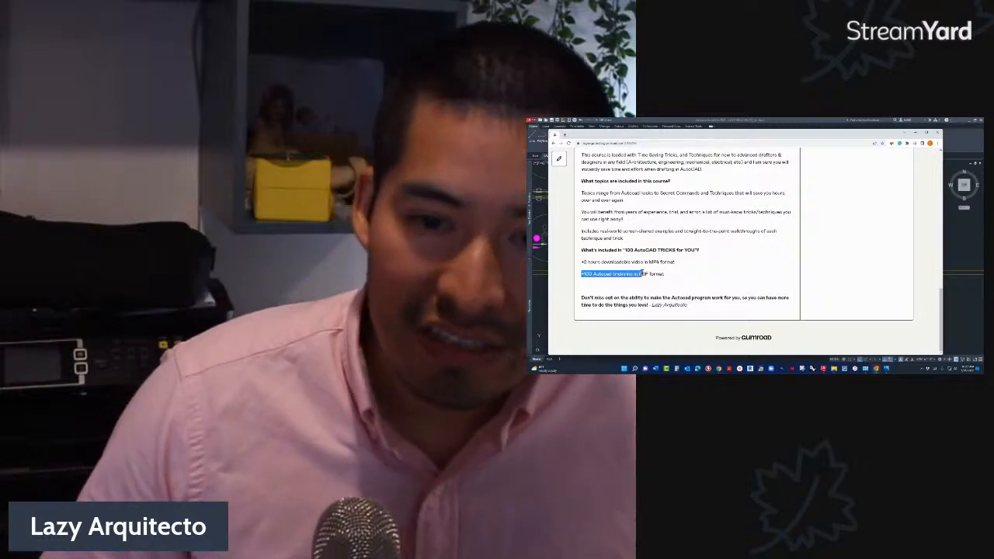
{"action": "left_click", "coordinate": [601, 273]}
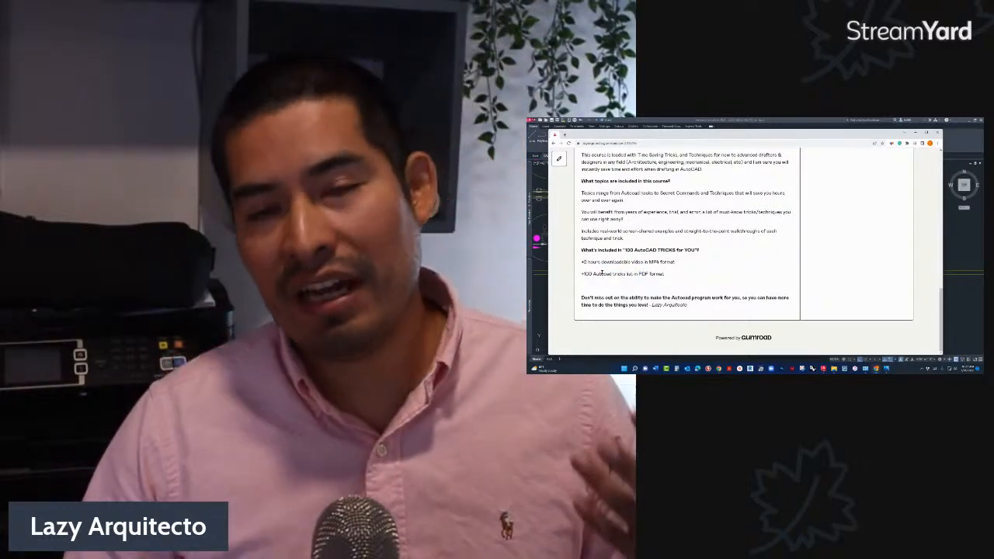
{"action": "left_click_drag", "start_coordinate": [592, 273], "coordinate": [578, 277]}
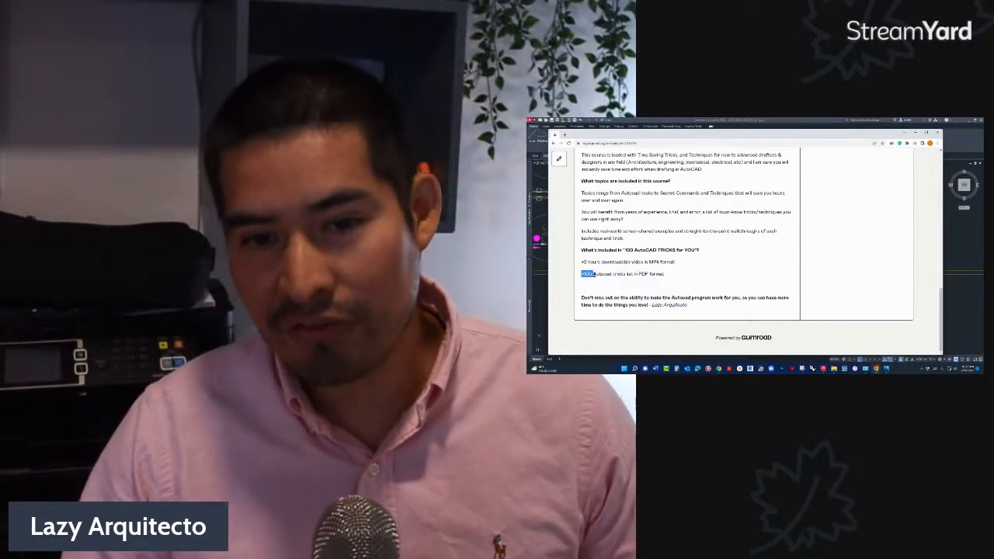
{"action": "scroll", "coordinate": [660, 264], "scroll_direction": "up", "scroll_amount": 10}
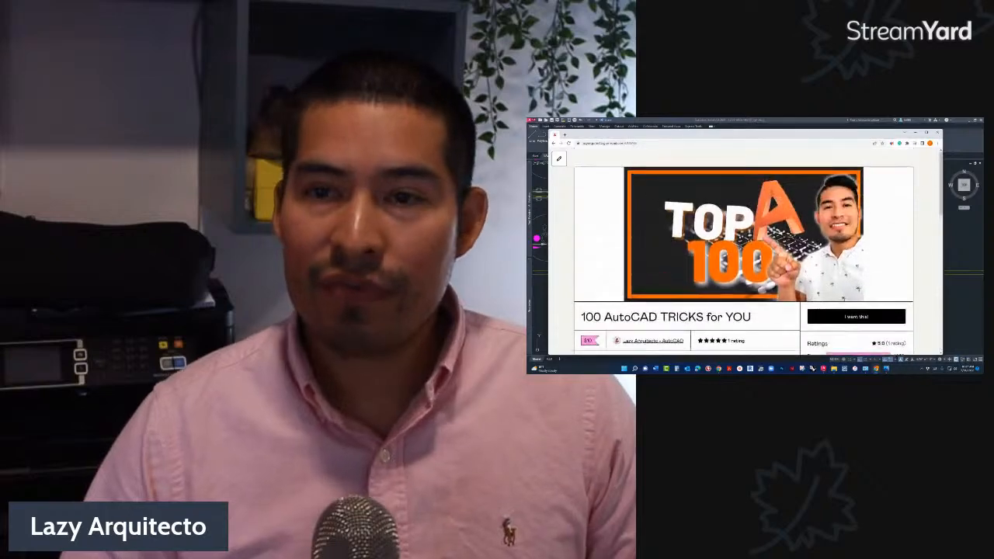
{"action": "scroll", "coordinate": [660, 264], "scroll_direction": "up", "scroll_amount": 2}
{"action": "left_click", "coordinate": [915, 134]}
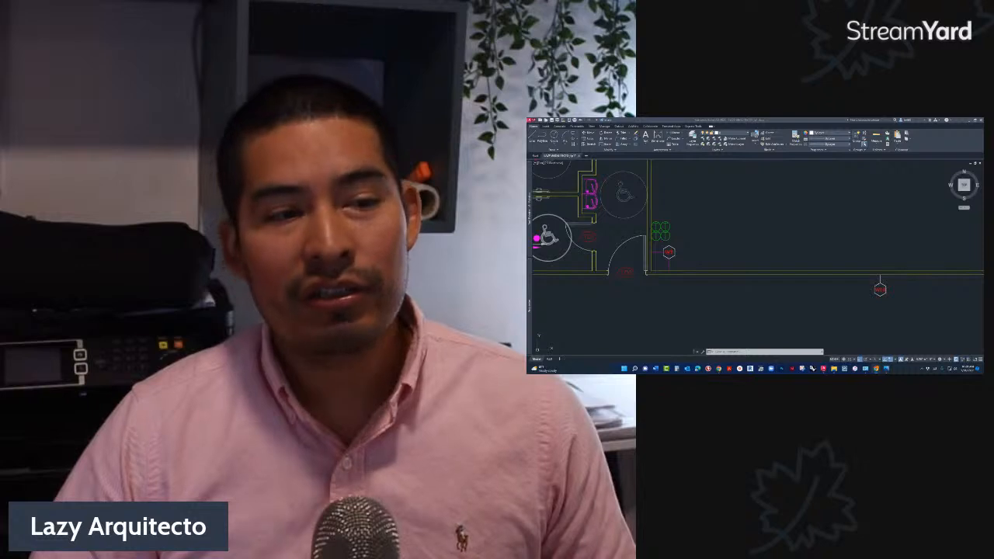
- Bring the course page back up in the browser, maximize its window and look over the price, ratings and description
{"action": "left_click", "coordinate": [628, 311]}
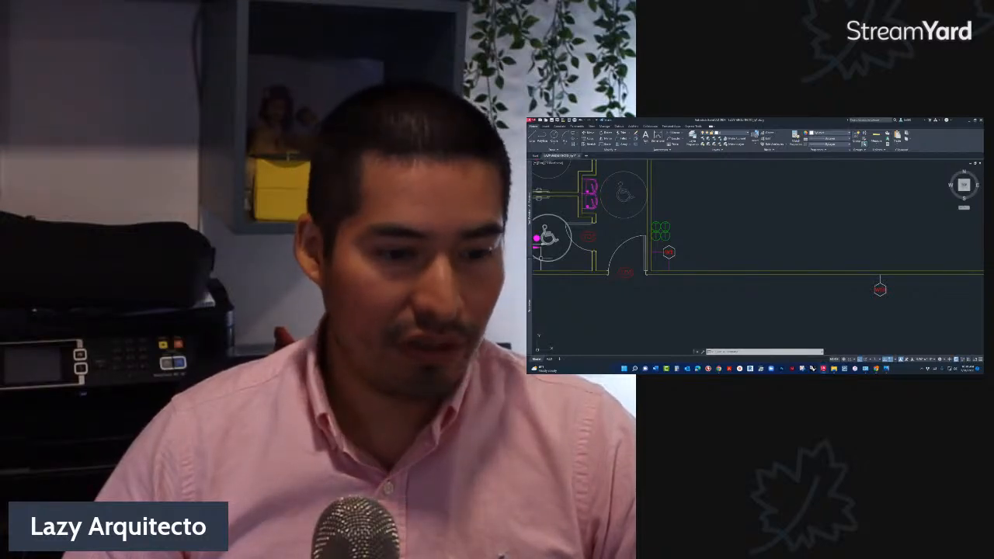
{"action": "key", "text": "alt+Tab"}
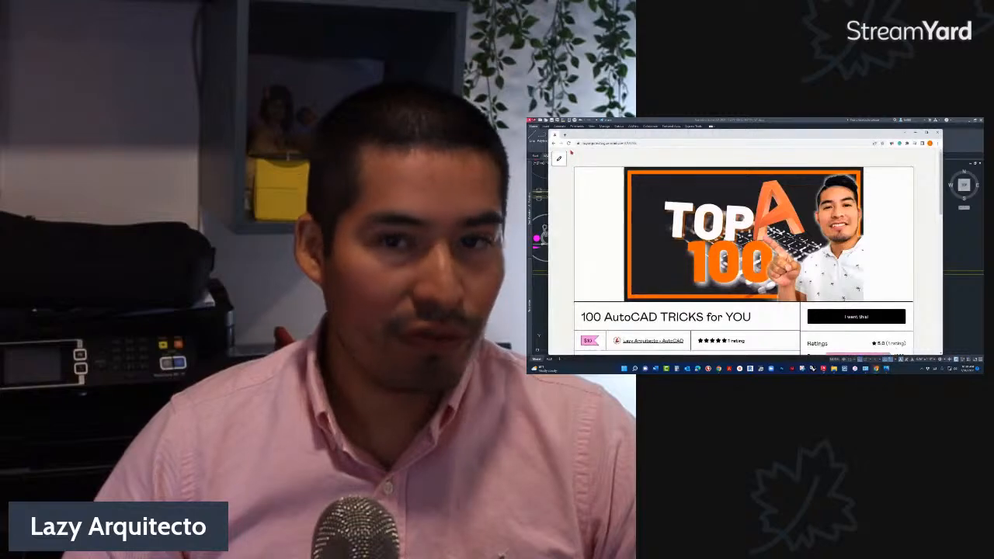
{"action": "double_click", "coordinate": [600, 137]}
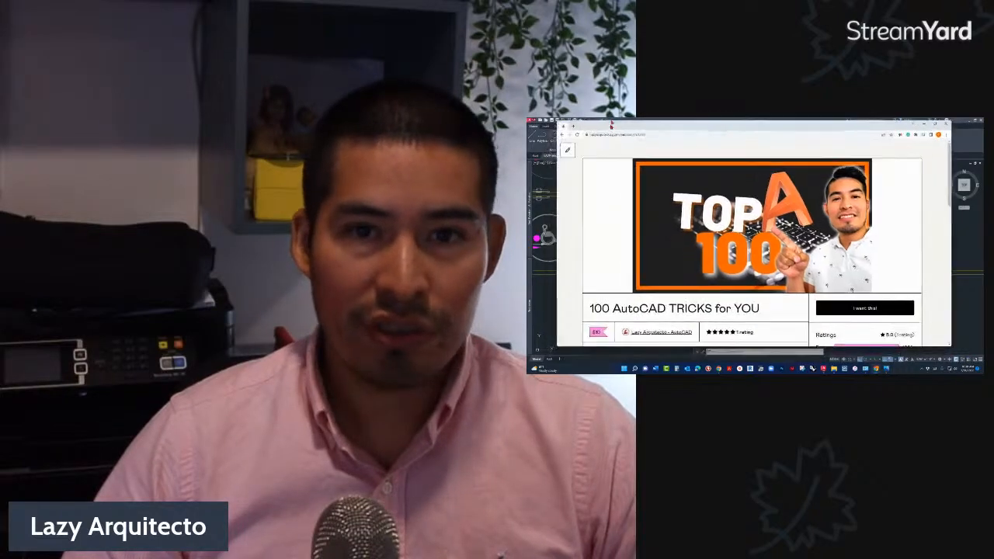
{"action": "scroll", "coordinate": [679, 287], "scroll_direction": "down", "scroll_amount": 2}
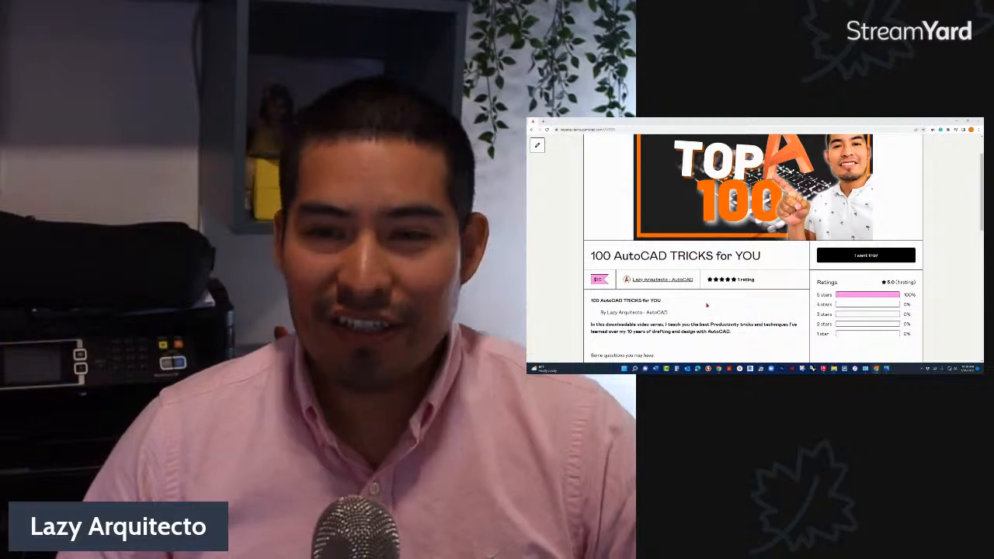
{"action": "scroll", "coordinate": [714, 308], "scroll_direction": "up", "scroll_amount": 2}
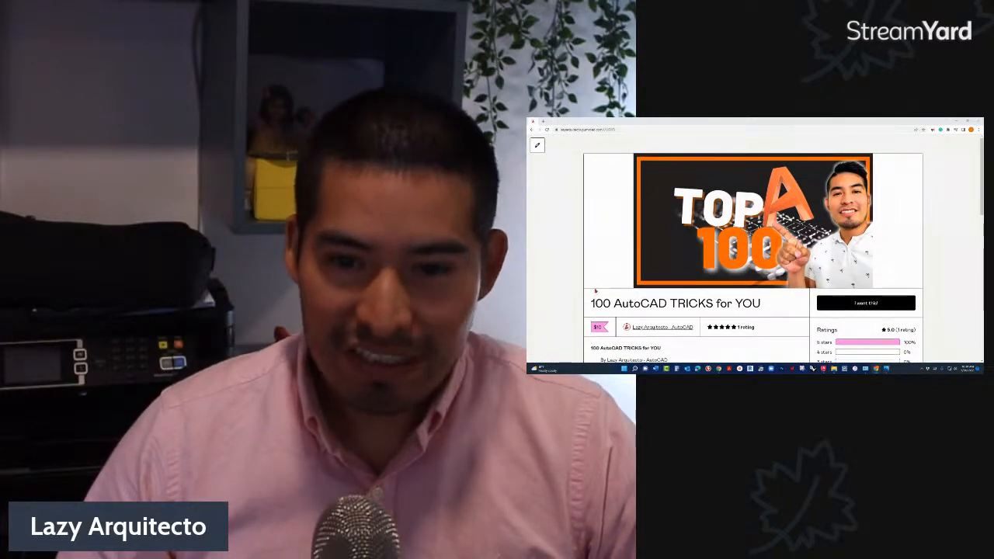
{"action": "scroll", "coordinate": [595, 289], "scroll_direction": "down", "scroll_amount": 4}
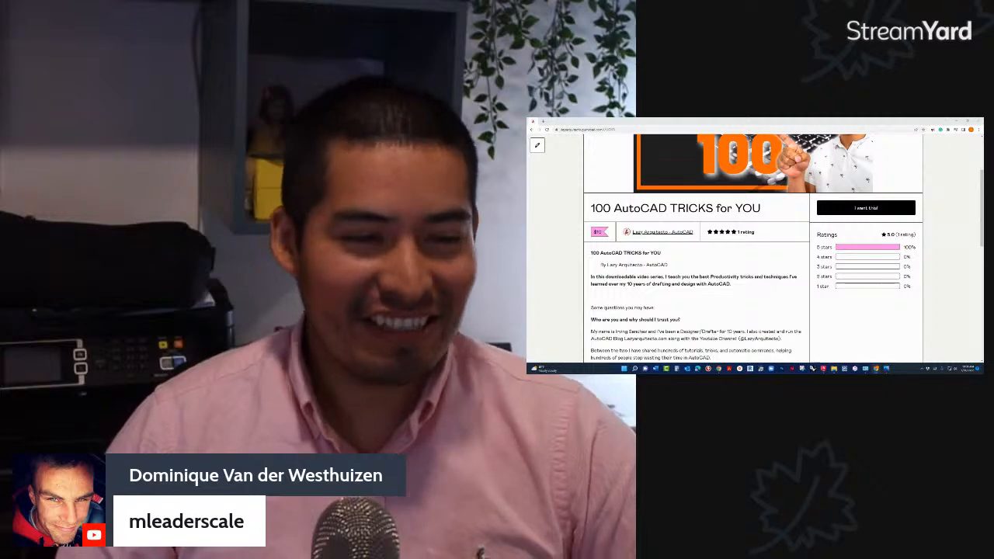
{"action": "scroll", "coordinate": [754, 249], "scroll_direction": "up", "scroll_amount": 1}
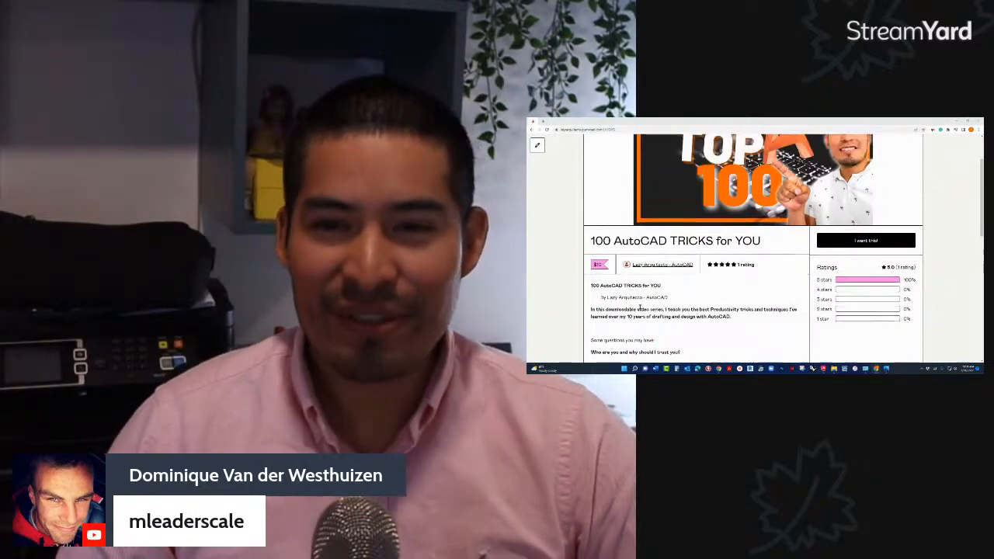
{"action": "scroll", "coordinate": [638, 308], "scroll_direction": "up", "scroll_amount": 2}
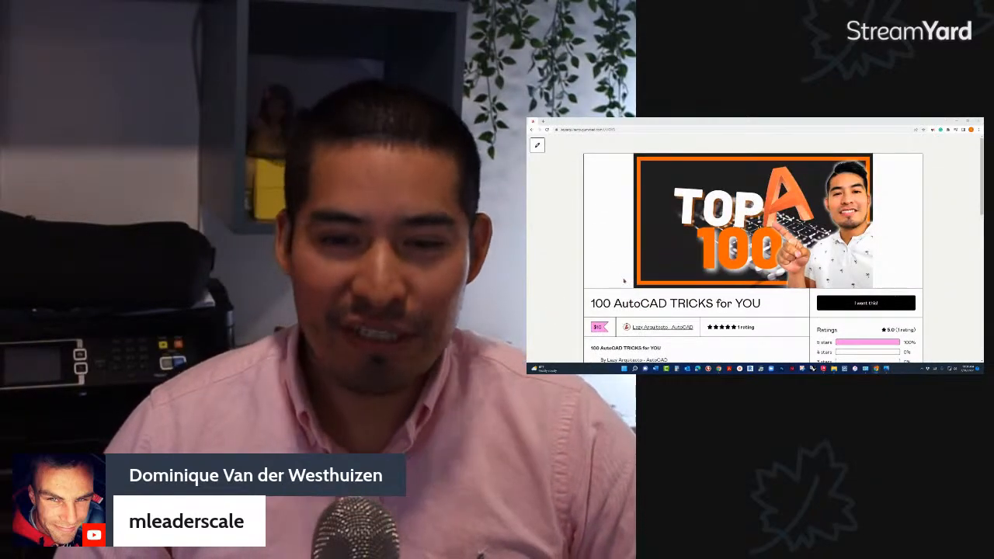
{"action": "scroll", "coordinate": [616, 268], "scroll_direction": "down", "scroll_amount": 2}
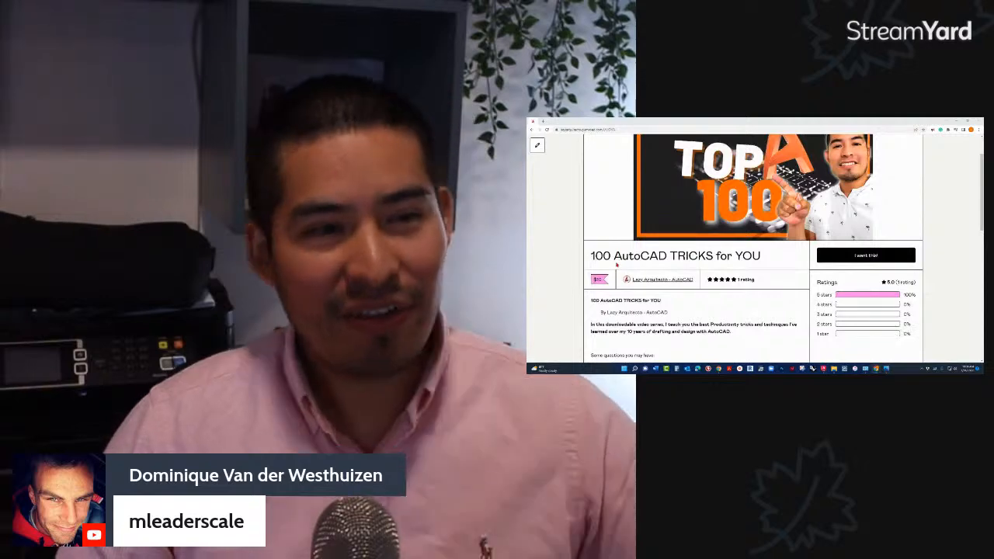
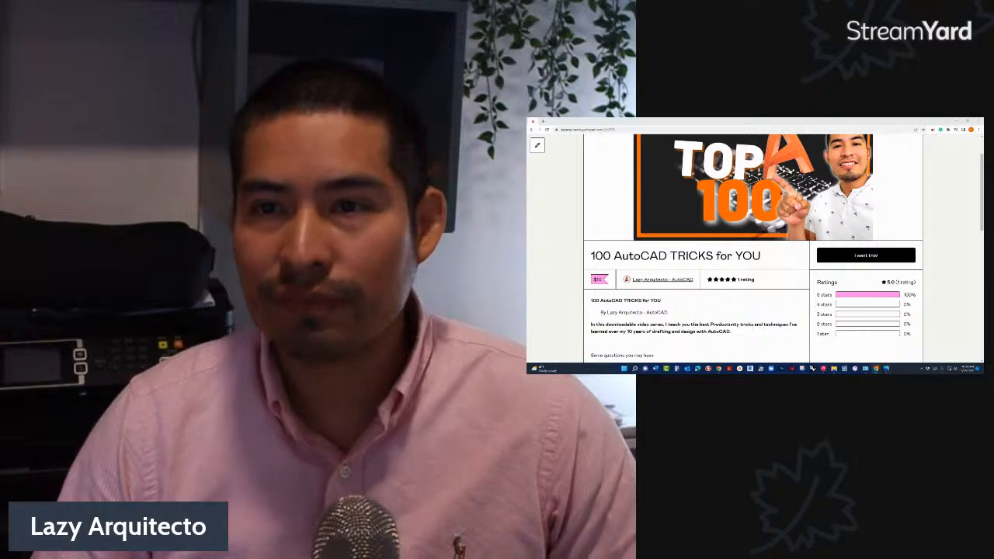
- Move the course page's browser window out of the way and minimize it to return to the floor plan in AutoCAD
{"action": "left_click_drag", "start_coordinate": [746, 122], "coordinate": [756, 242]}
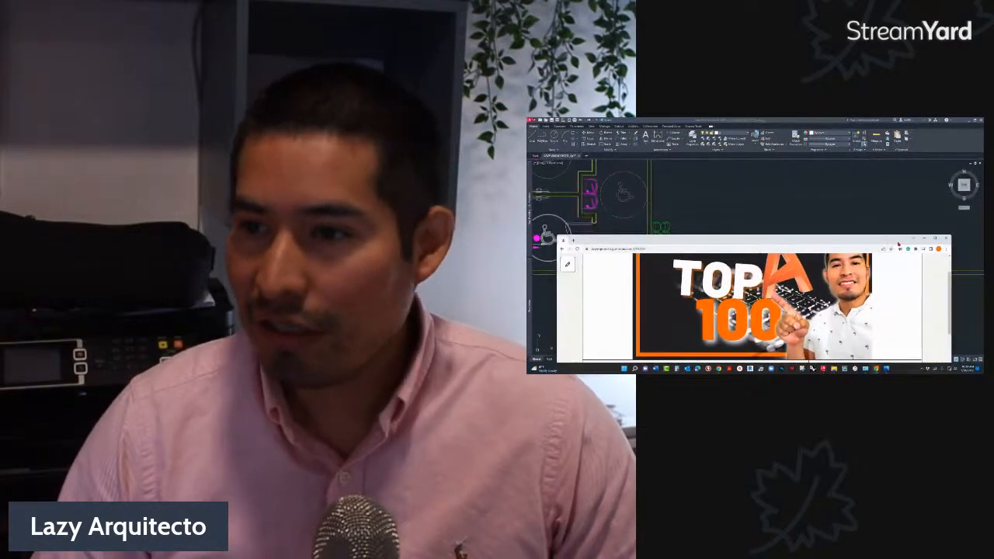
{"action": "left_click", "coordinate": [923, 238]}
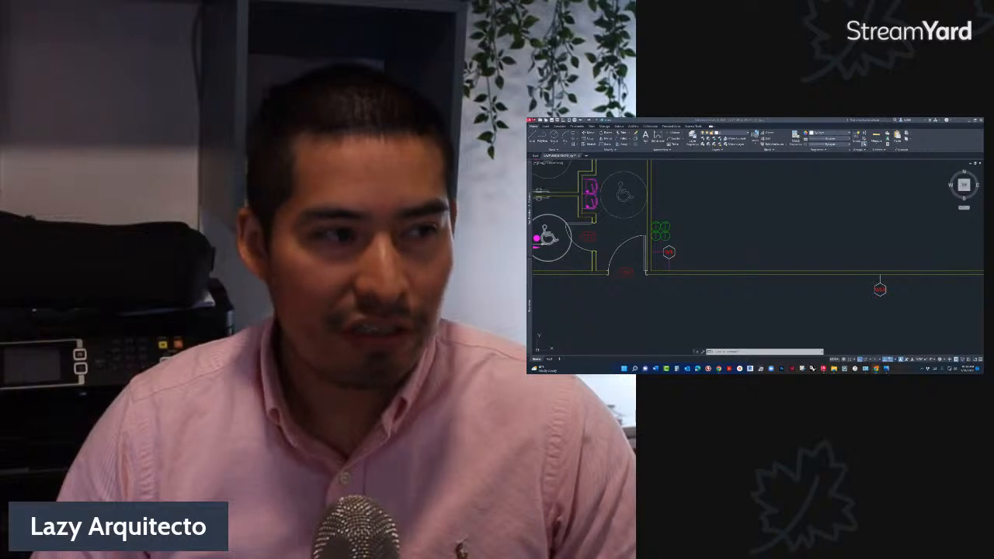